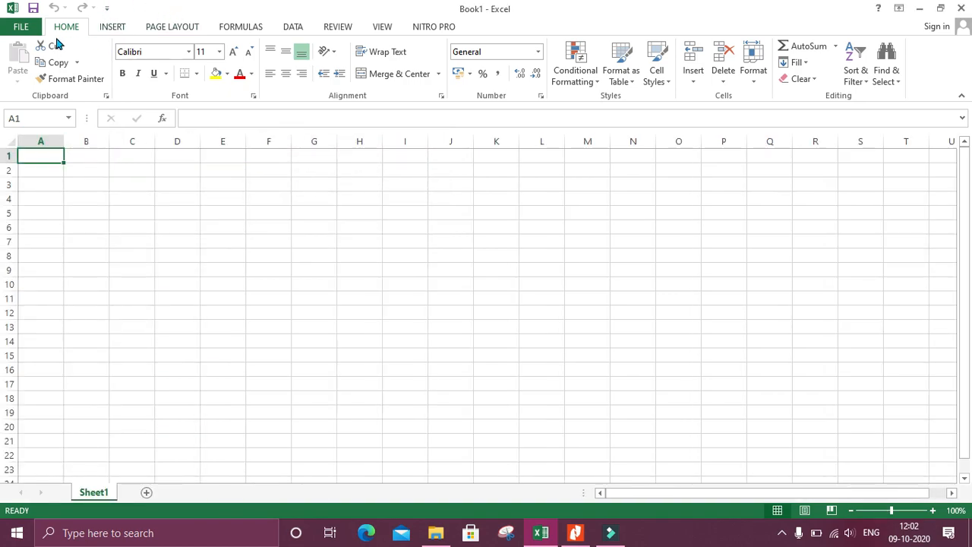
{"action": "left_click", "coordinate": [76, 27]}
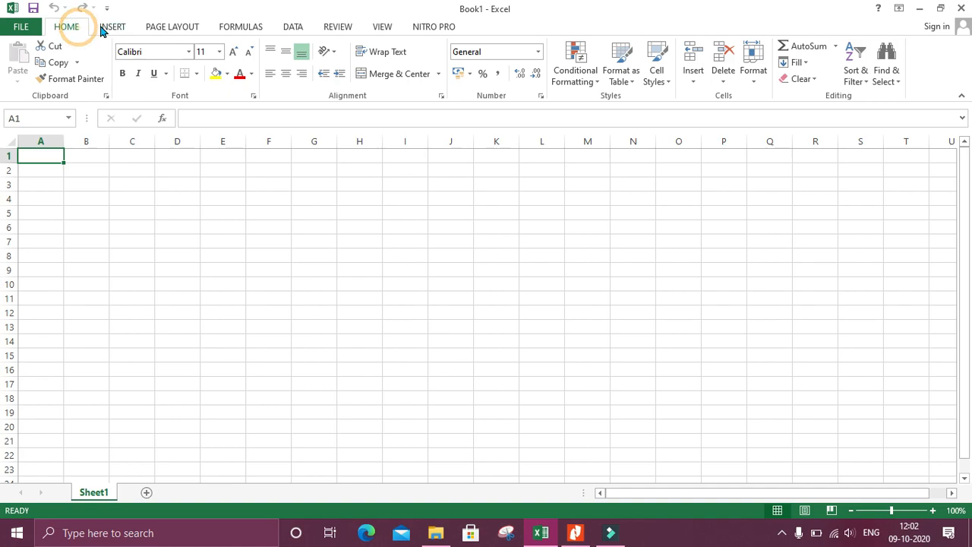
{"action": "left_click", "coordinate": [113, 28]}
{"action": "left_click", "coordinate": [112, 27]}
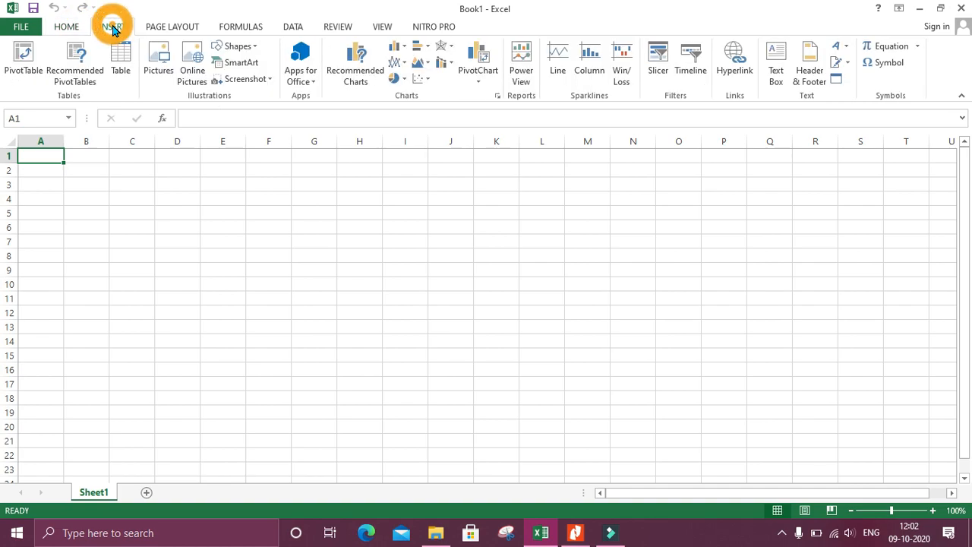
{"action": "left_click", "coordinate": [70, 27]}
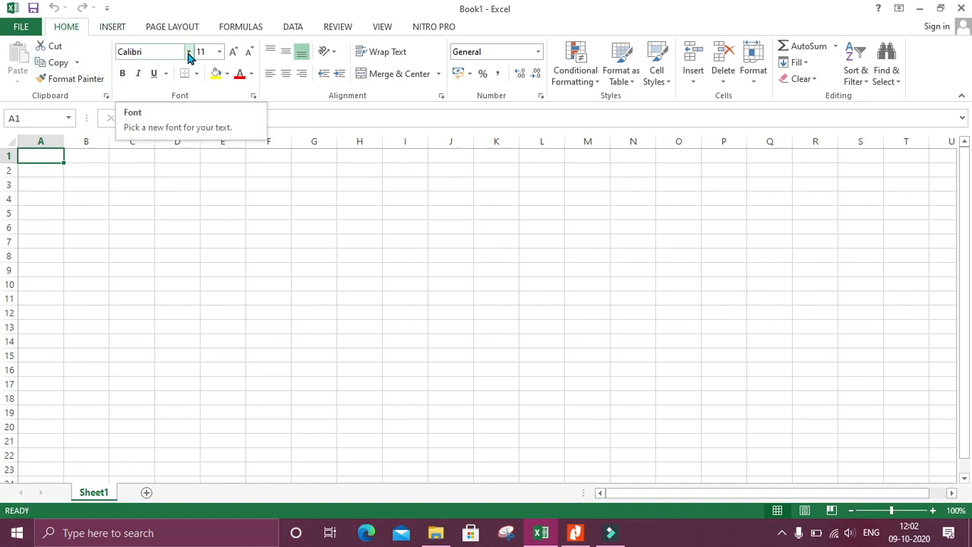
Enter the text "sixth" in cell C2.
{"action": "left_click", "coordinate": [137, 173]}
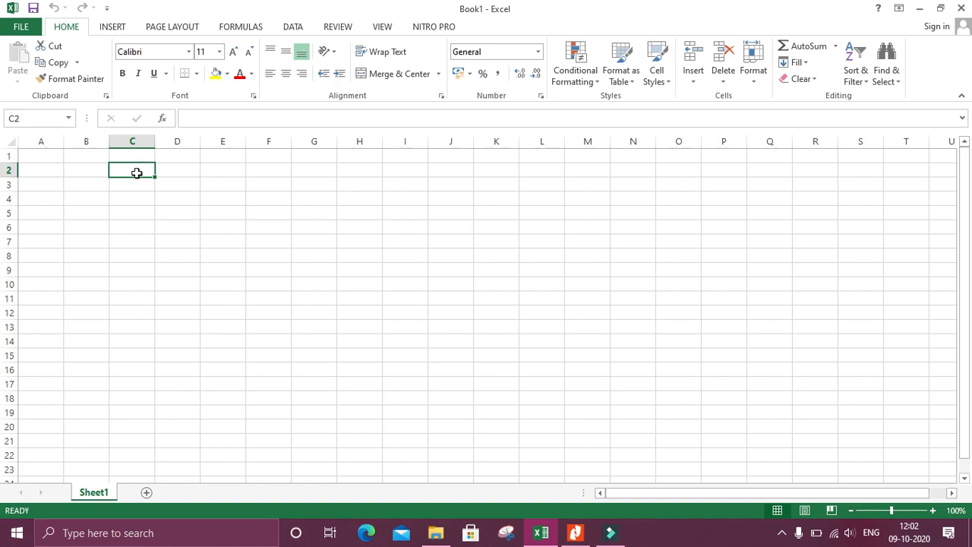
{"action": "type", "text": "sixth"}
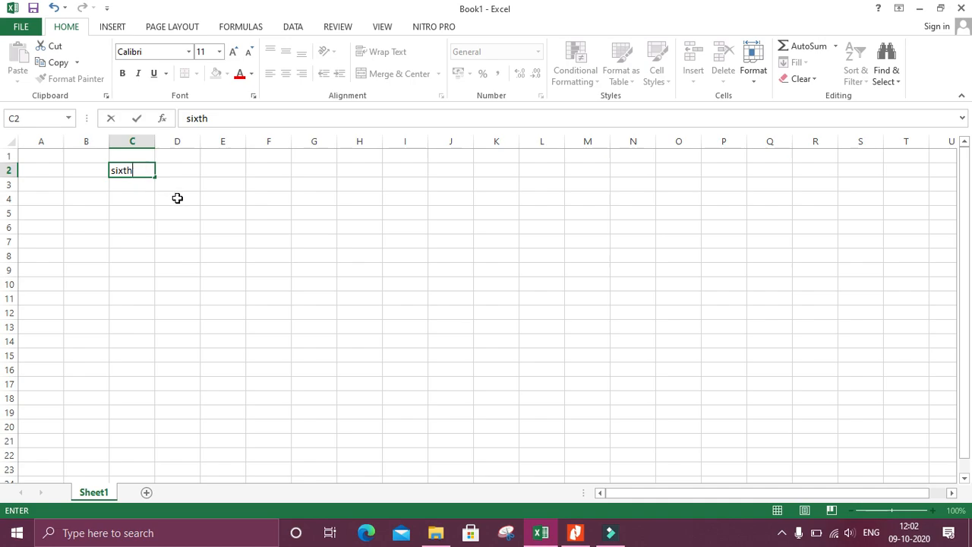
{"action": "left_click", "coordinate": [175, 198]}
{"action": "scroll", "coordinate": [165, 196], "scroll_direction": "right", "scroll_amount": 3}
{"action": "scroll", "coordinate": [165, 195], "scroll_direction": "left", "scroll_amount": 3}
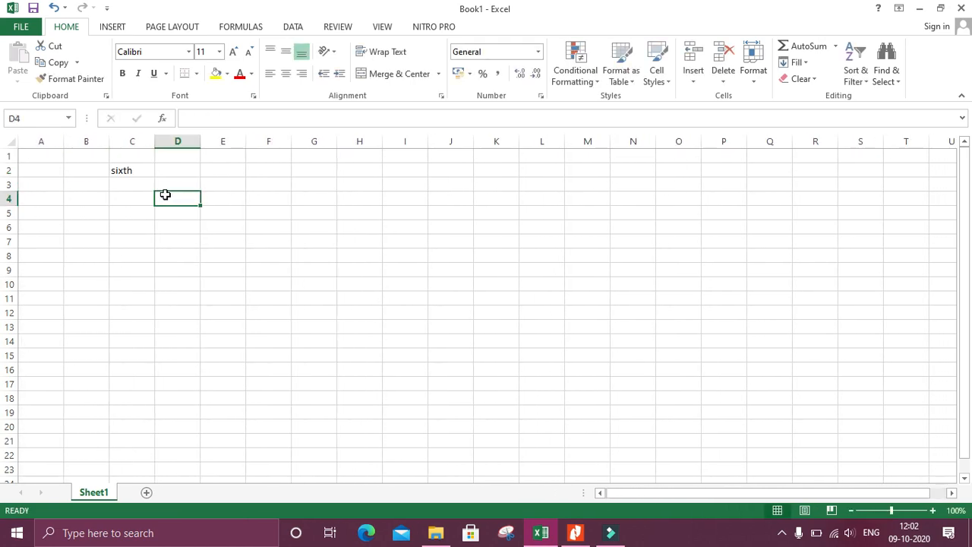
{"action": "left_click", "coordinate": [598, 493]}
Try the Arial Black and Algerian fonts on the text in cell C2.
{"action": "left_click", "coordinate": [123, 170]}
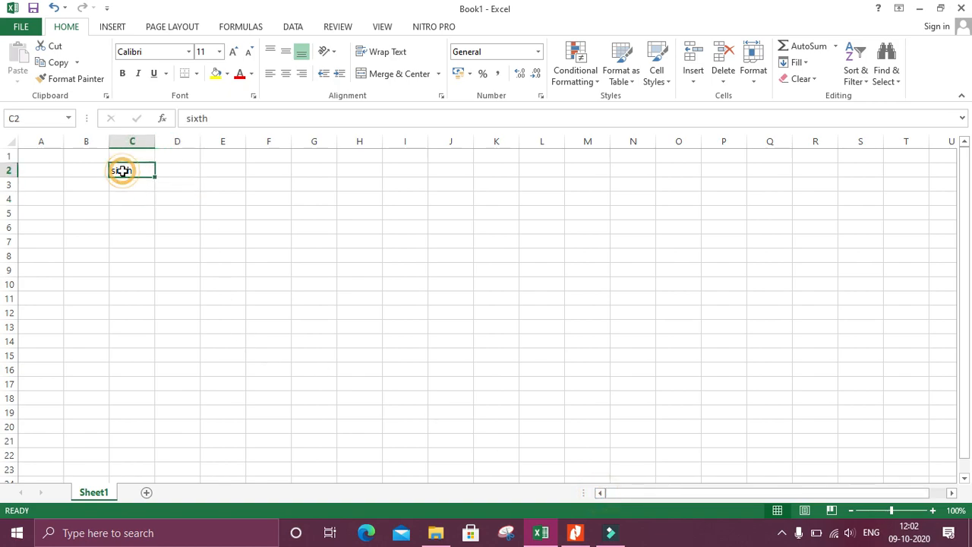
{"action": "left_click", "coordinate": [189, 58]}
{"action": "left_click", "coordinate": [189, 58]}
{"action": "left_click", "coordinate": [189, 58]}
{"action": "left_click", "coordinate": [189, 57]}
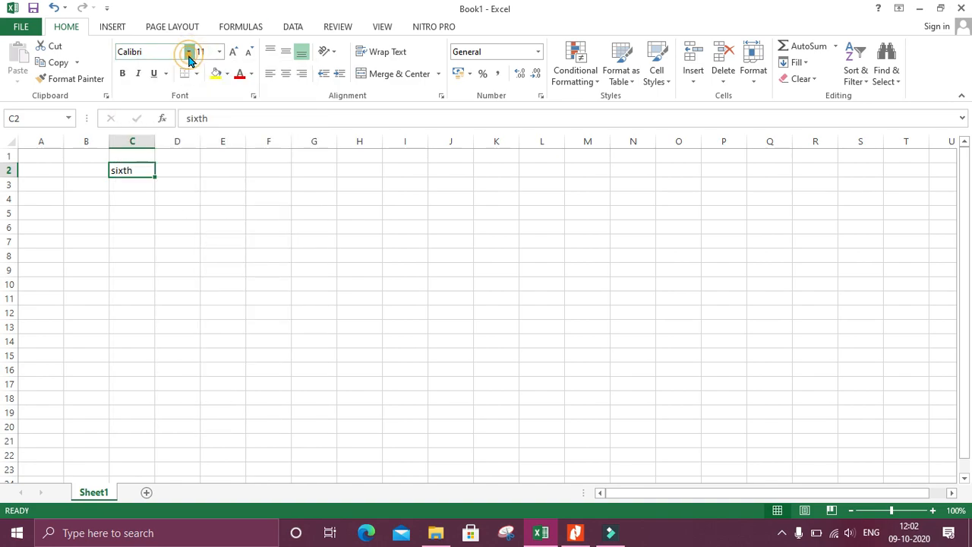
{"action": "left_click", "coordinate": [179, 196]}
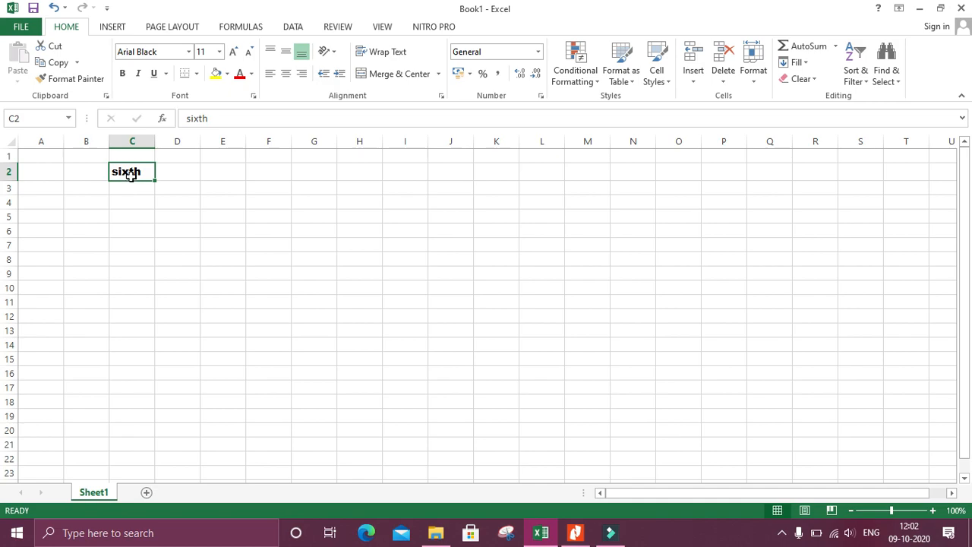
{"action": "left_click", "coordinate": [187, 53]}
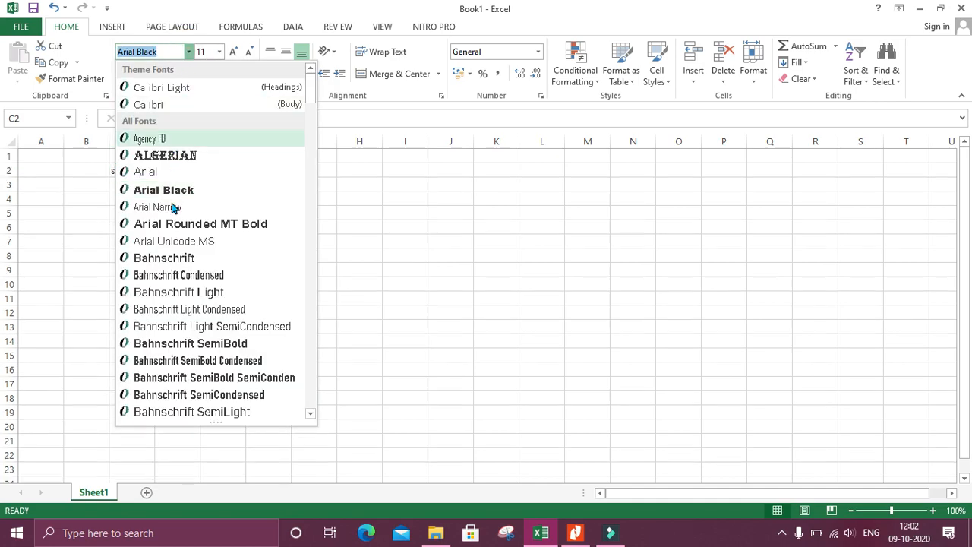
{"action": "left_click", "coordinate": [175, 156]}
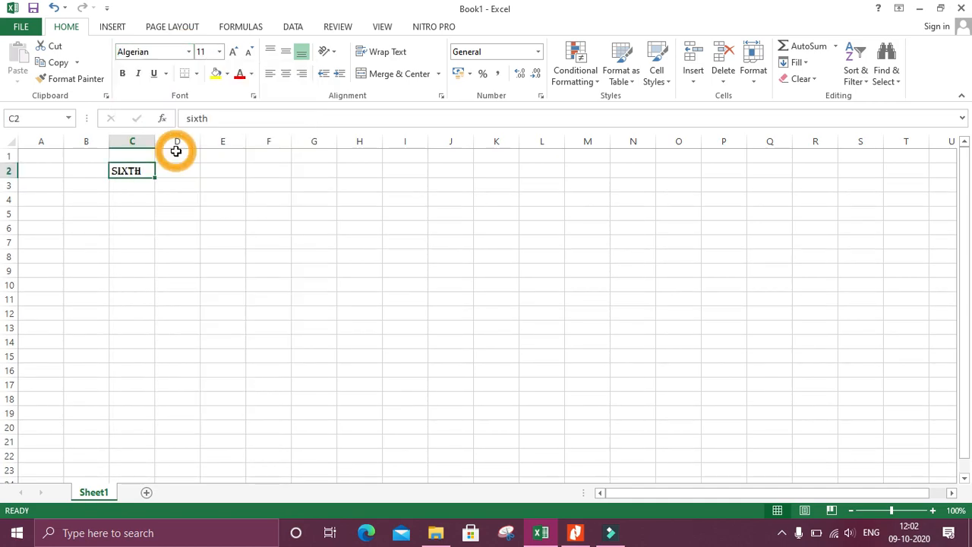
Format the text in cell C2 with the Blackadder ITC font at size 48.
{"action": "left_click", "coordinate": [188, 51]}
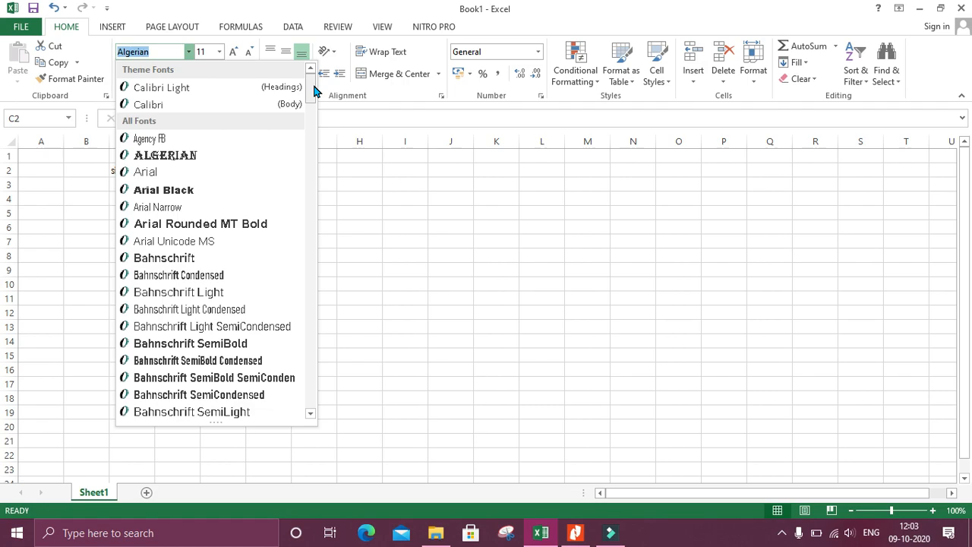
{"action": "left_click", "coordinate": [313, 177]}
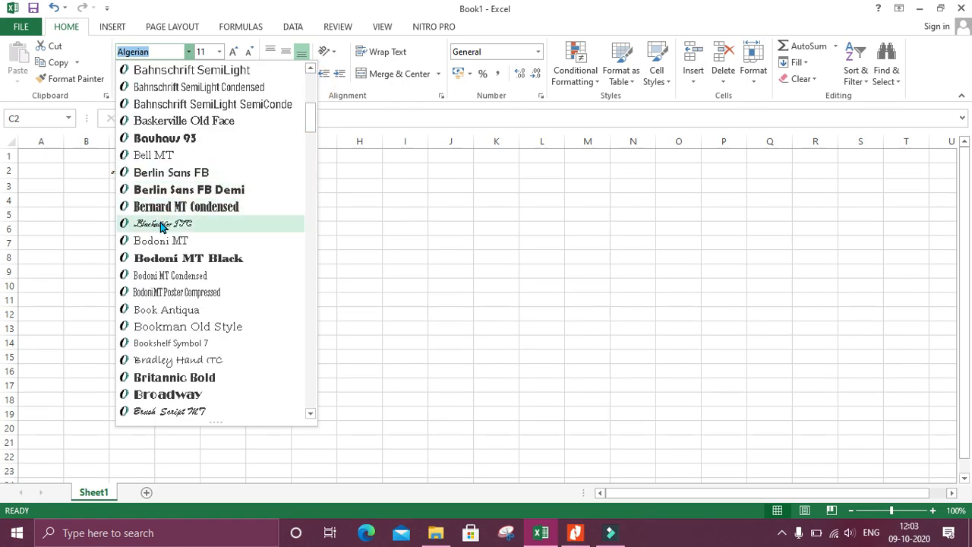
{"action": "left_click", "coordinate": [160, 222]}
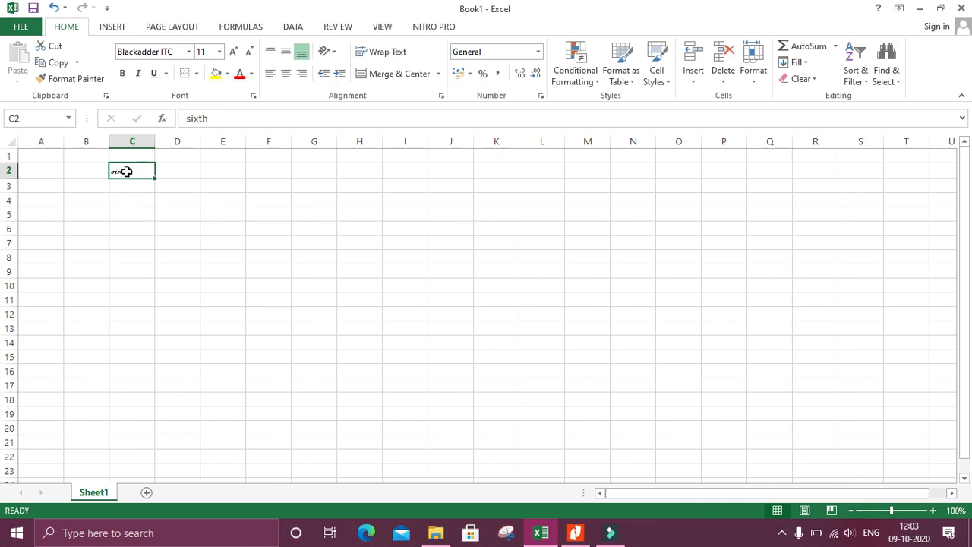
{"action": "left_click", "coordinate": [220, 51]}
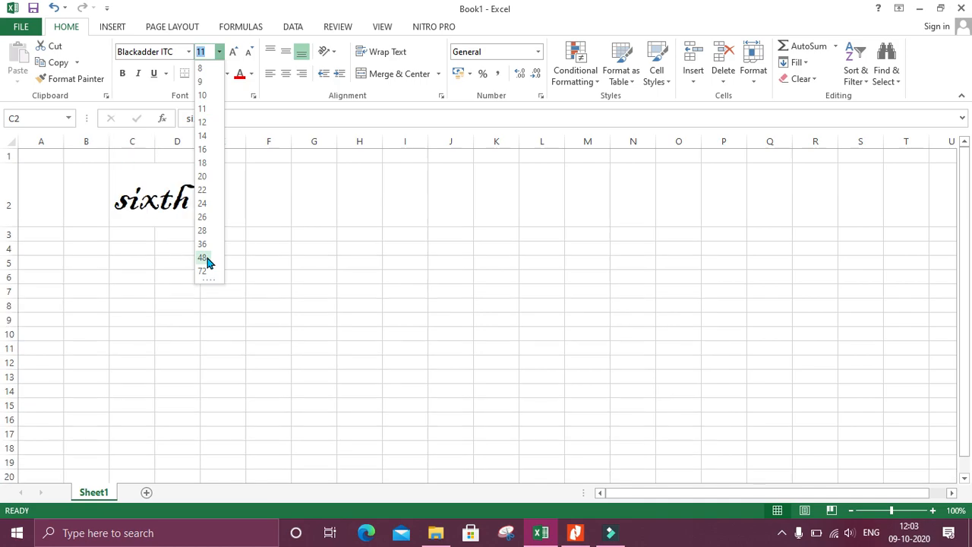
{"action": "left_click", "coordinate": [206, 259]}
{"action": "left_click", "coordinate": [204, 333]}
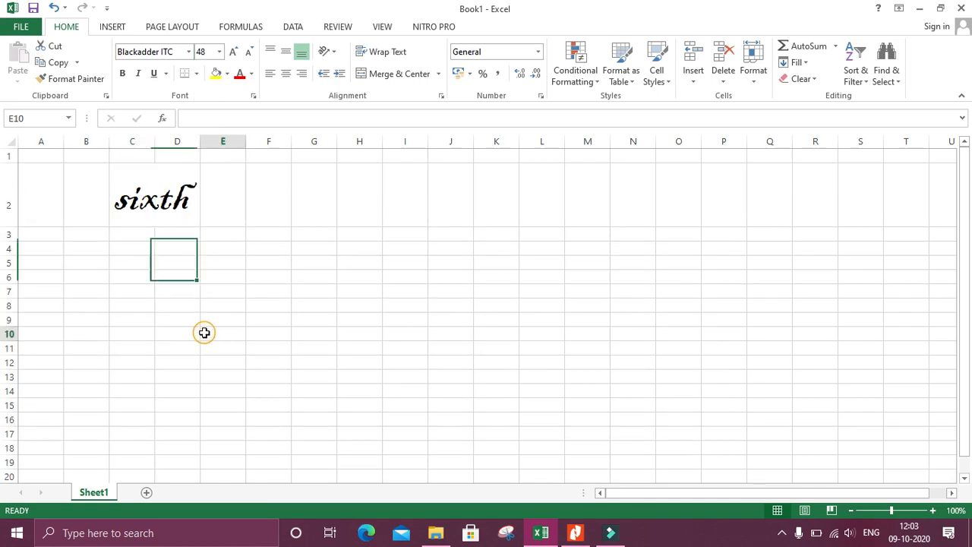
{"action": "left_click", "coordinate": [190, 53]}
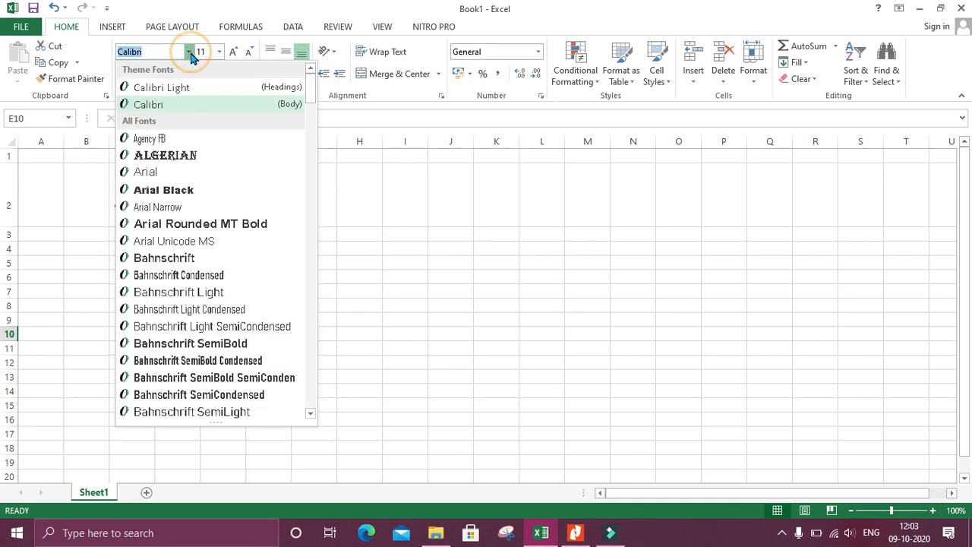
{"action": "left_click", "coordinate": [358, 278]}
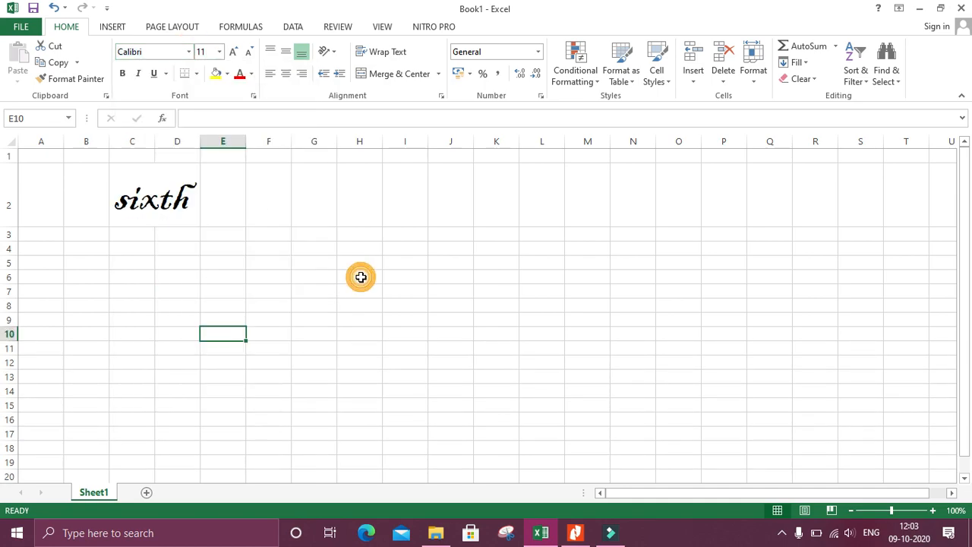
{"action": "left_click", "coordinate": [162, 208]}
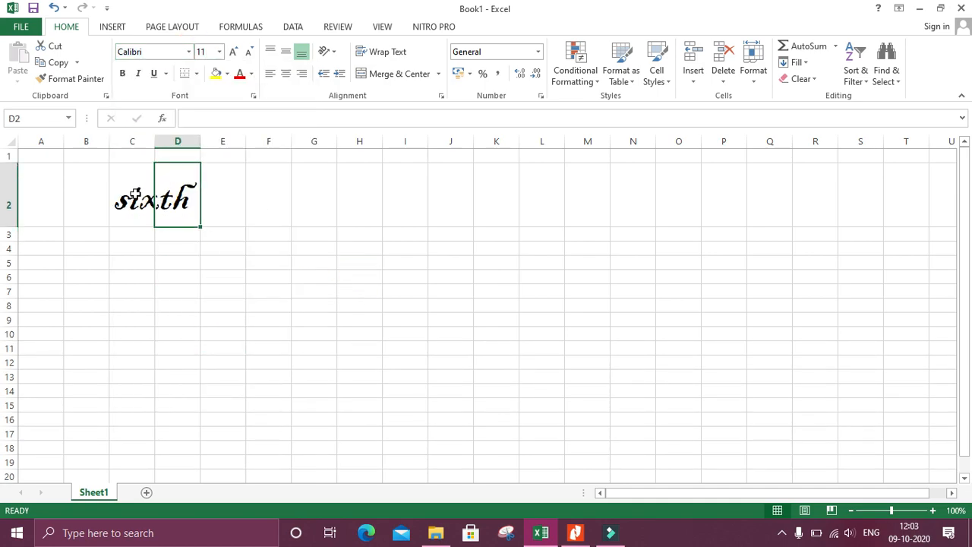
Change the font of the word "sixth" in cell C2 to Edwardian Script ITC.
{"action": "left_click", "coordinate": [133, 194]}
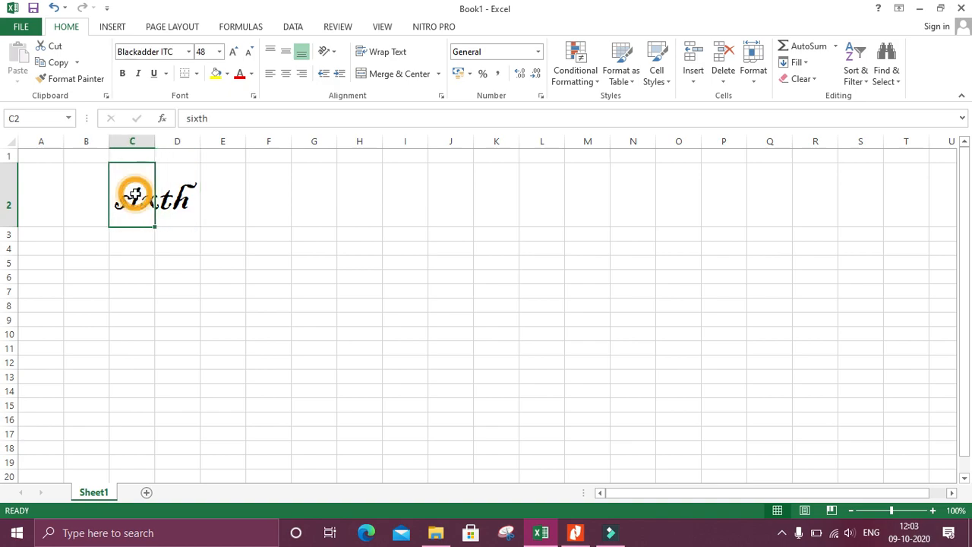
{"action": "left_click", "coordinate": [188, 53]}
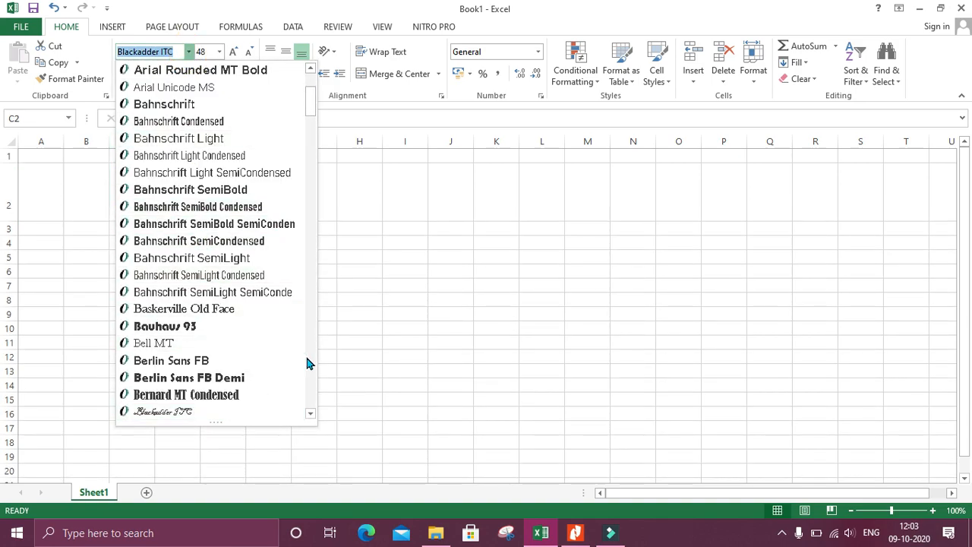
{"action": "left_click", "coordinate": [307, 358]}
{"action": "left_click", "coordinate": [308, 358]}
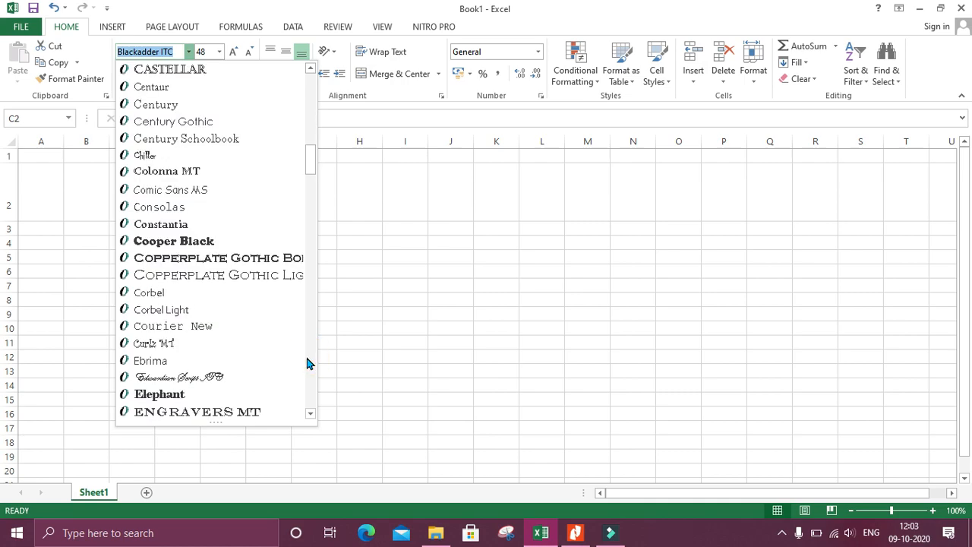
{"action": "left_click", "coordinate": [212, 378]}
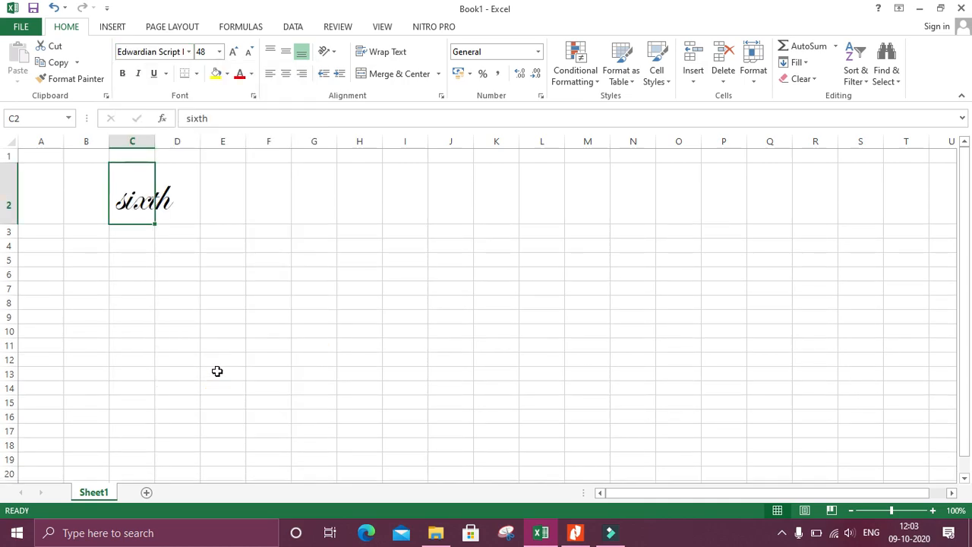
{"action": "left_click", "coordinate": [197, 264]}
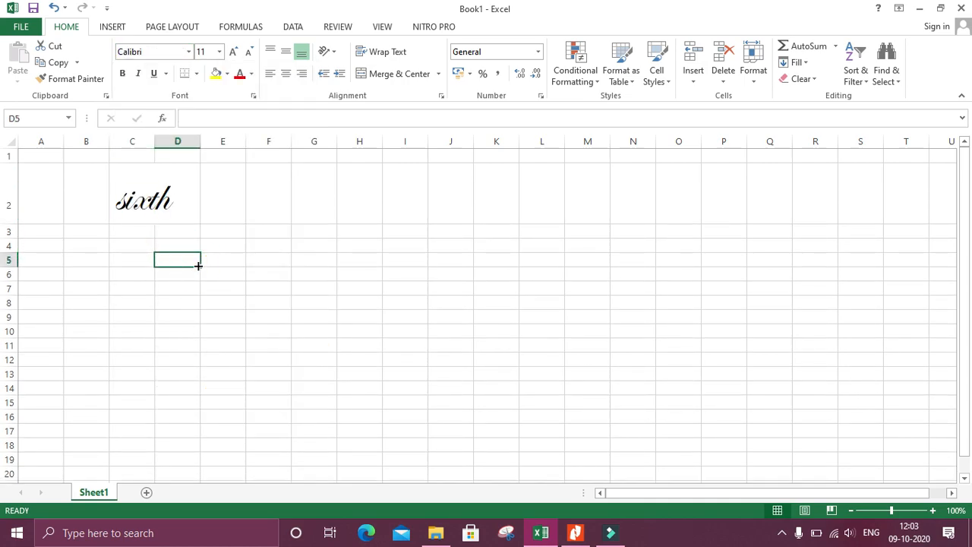
Make the text in cell C2 bold, italic and underlined.
{"action": "left_click", "coordinate": [138, 208]}
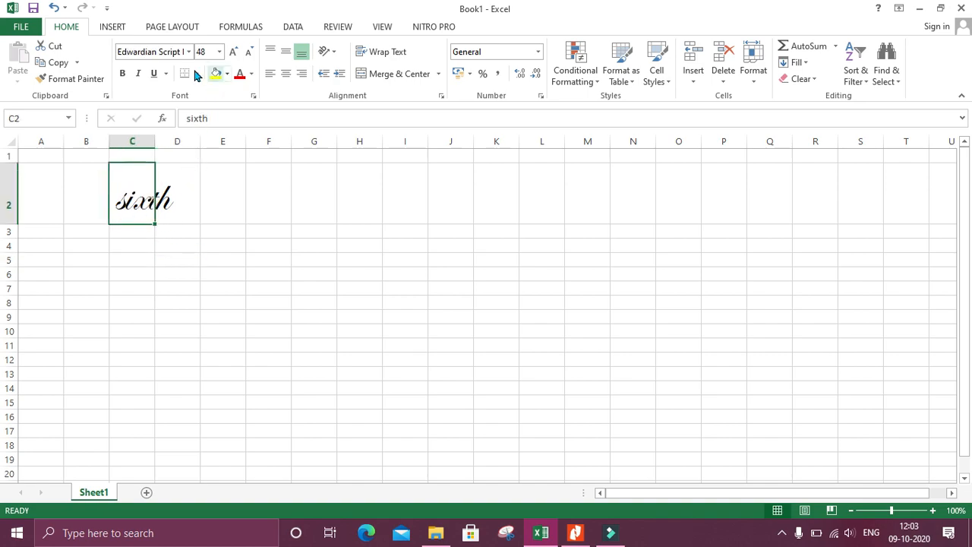
{"action": "left_click", "coordinate": [121, 74]}
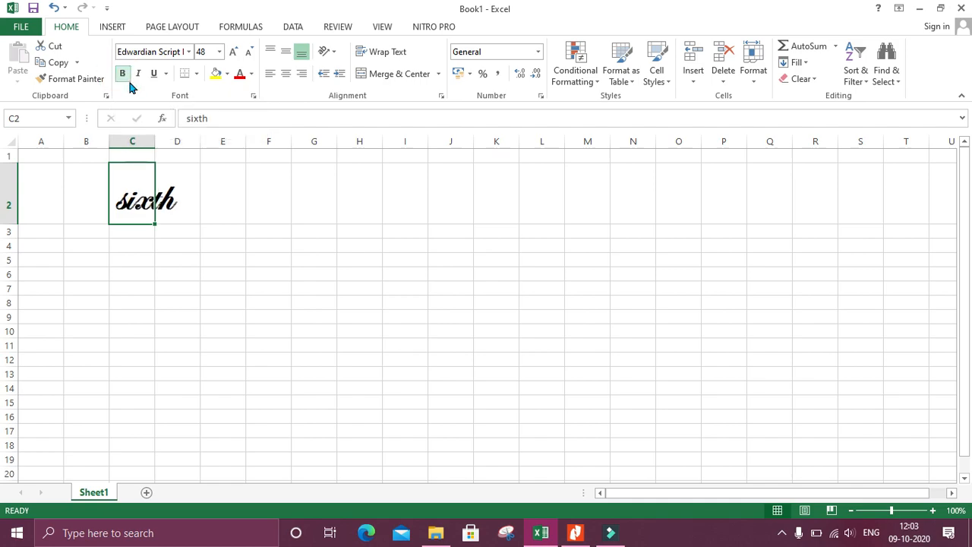
{"action": "left_click", "coordinate": [139, 75]}
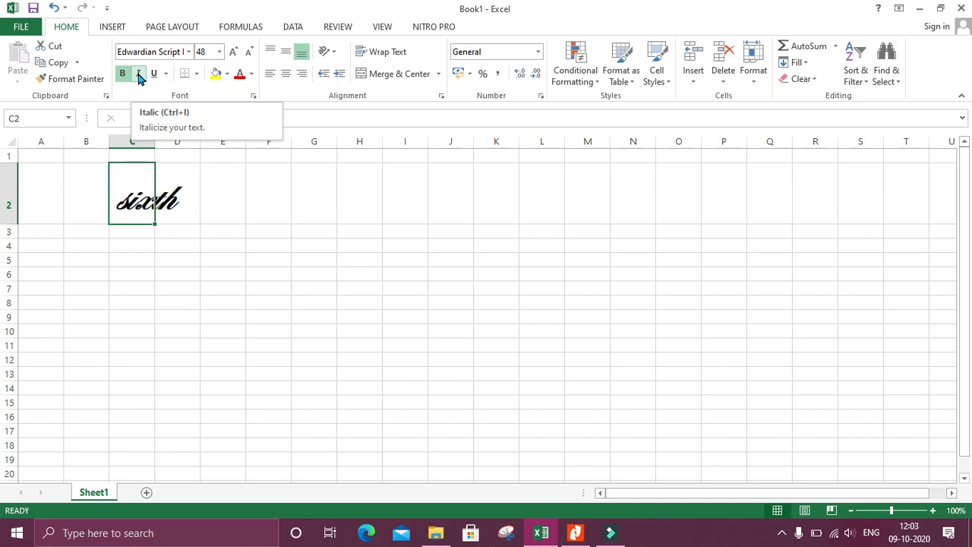
{"action": "left_click", "coordinate": [139, 74]}
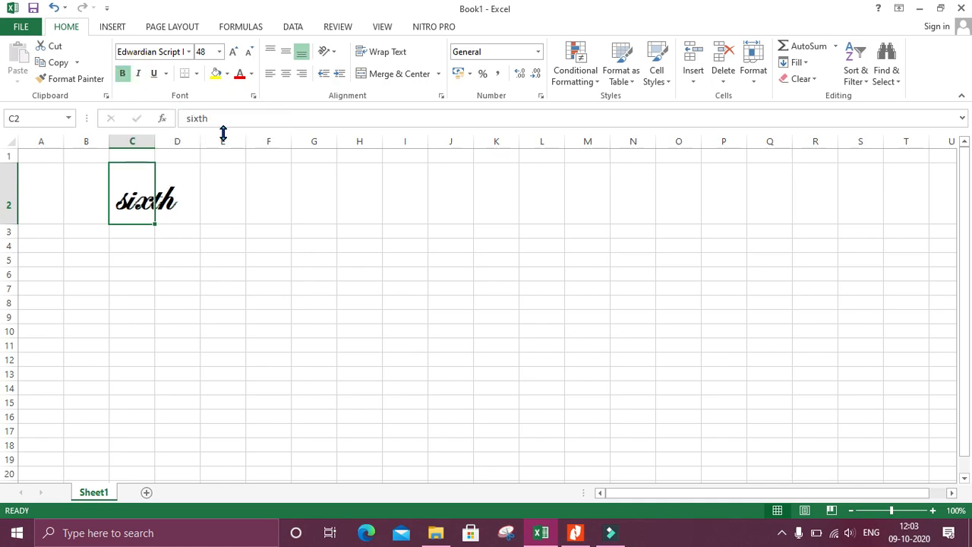
{"action": "left_click", "coordinate": [139, 74]}
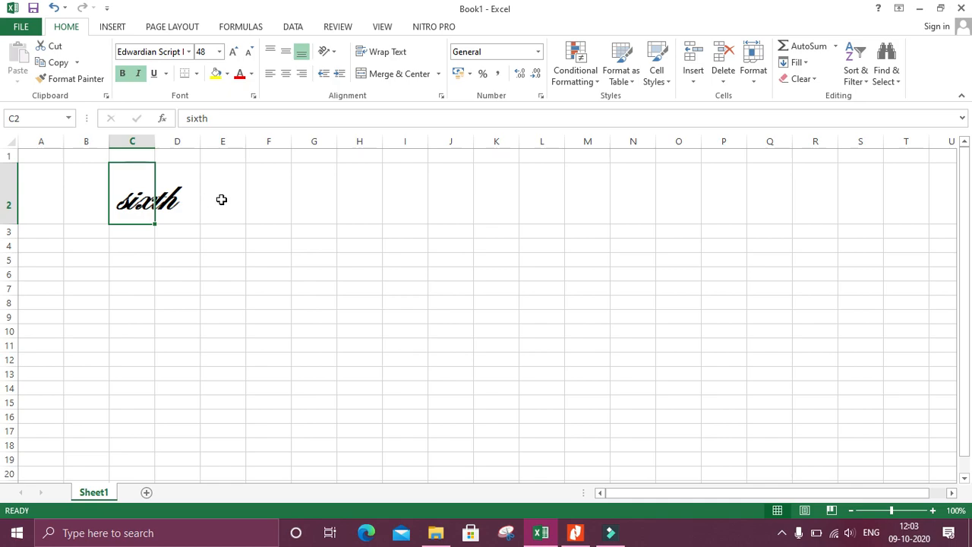
{"action": "left_click", "coordinate": [154, 75]}
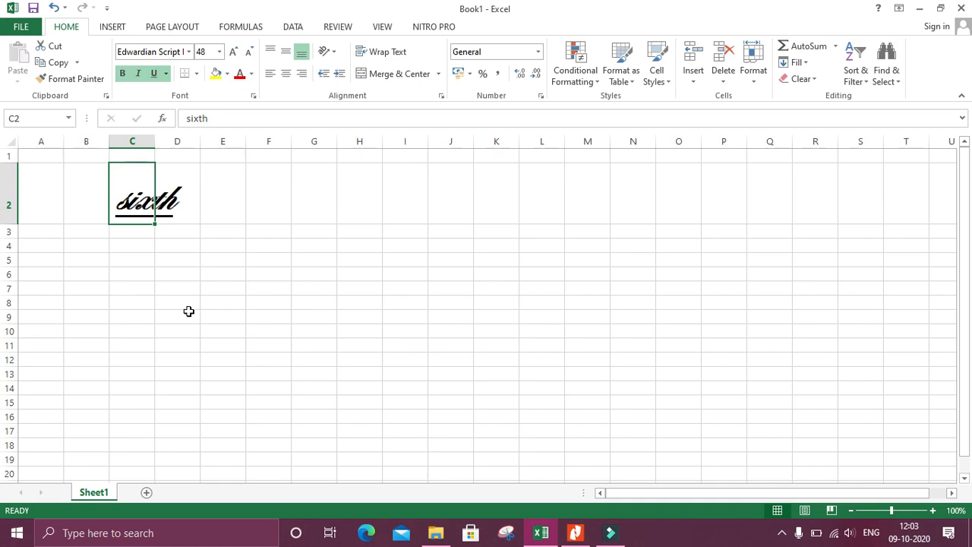
Try a yellow fill on cell C2 and remove it again with No Fill.
{"action": "left_click", "coordinate": [214, 76]}
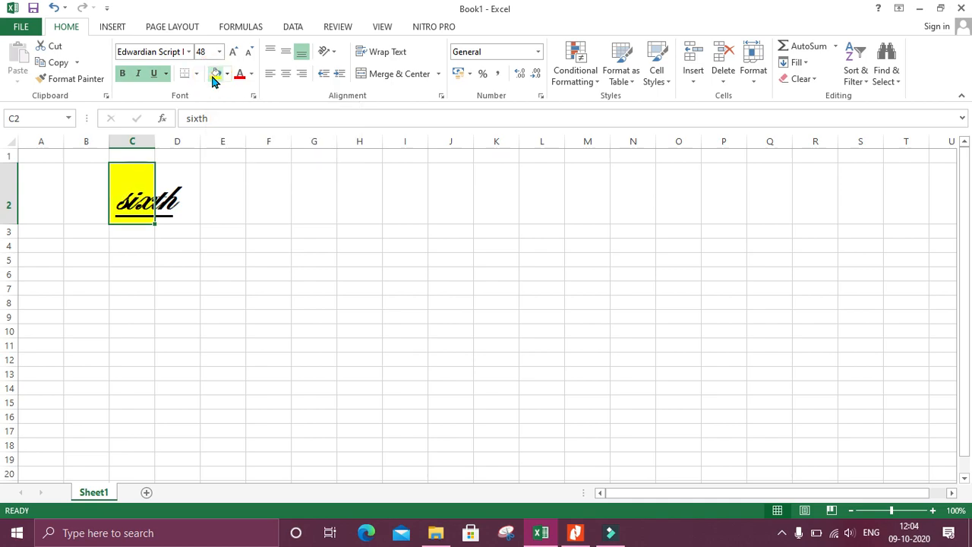
{"action": "left_click", "coordinate": [212, 76]}
{"action": "left_click", "coordinate": [227, 76]}
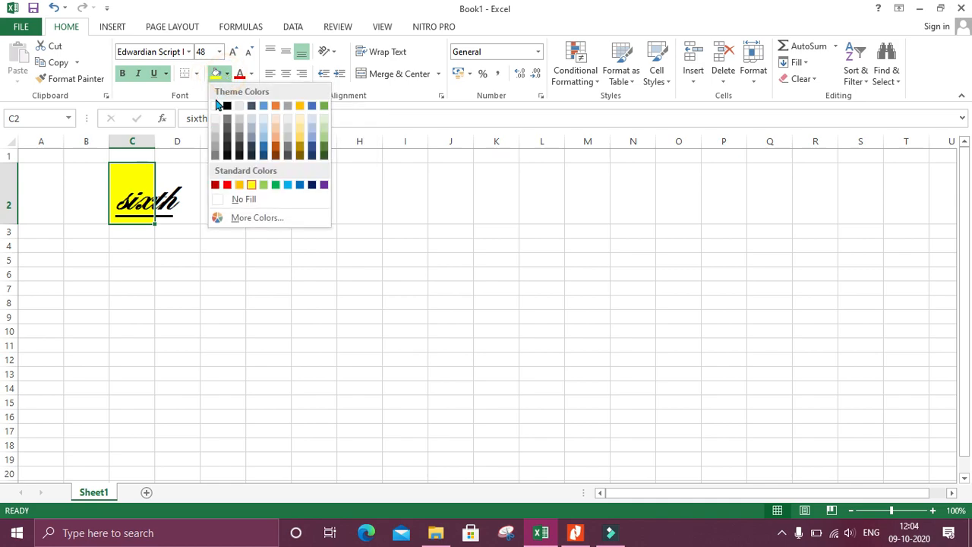
{"action": "left_click", "coordinate": [234, 202]}
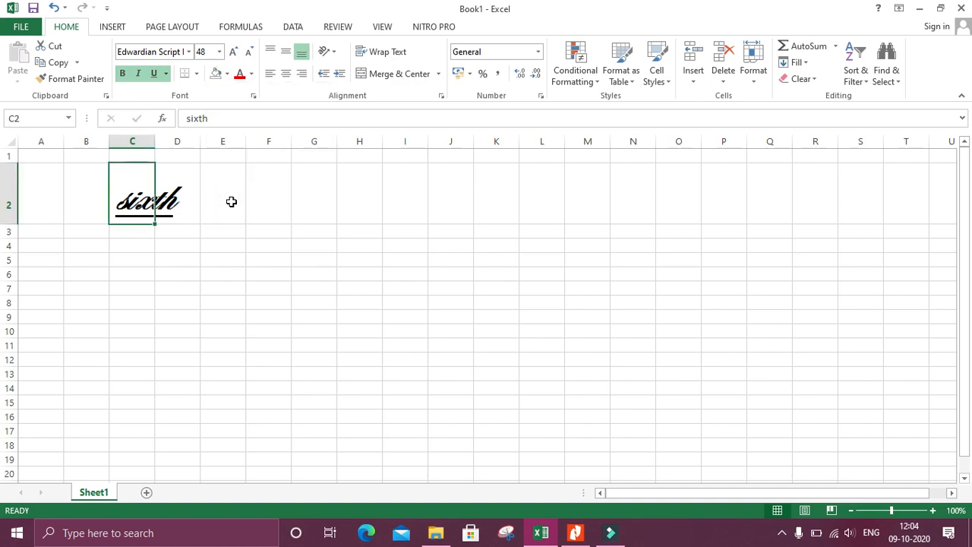
Set the font colour of the text in cell C2 to the standard purple.
{"action": "left_click", "coordinate": [251, 74]}
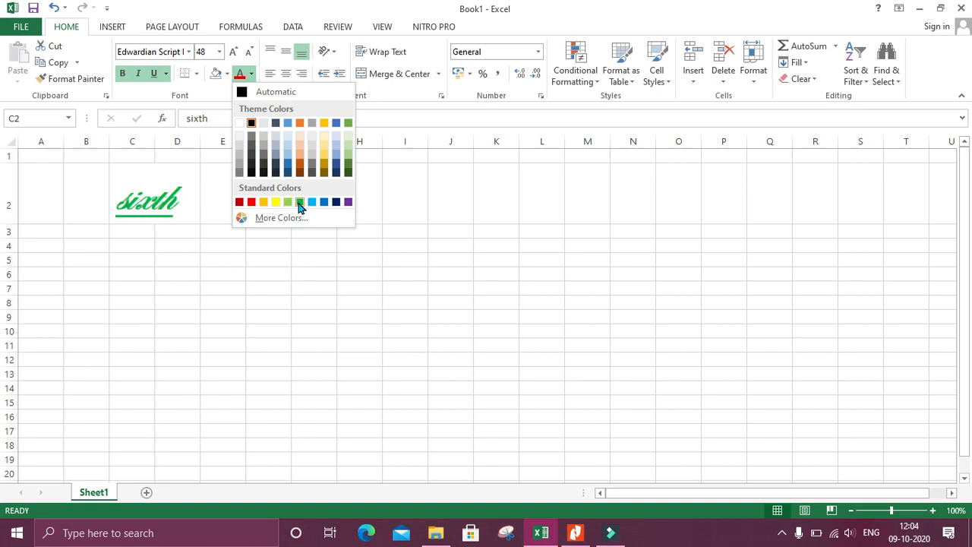
{"action": "left_click", "coordinate": [350, 202]}
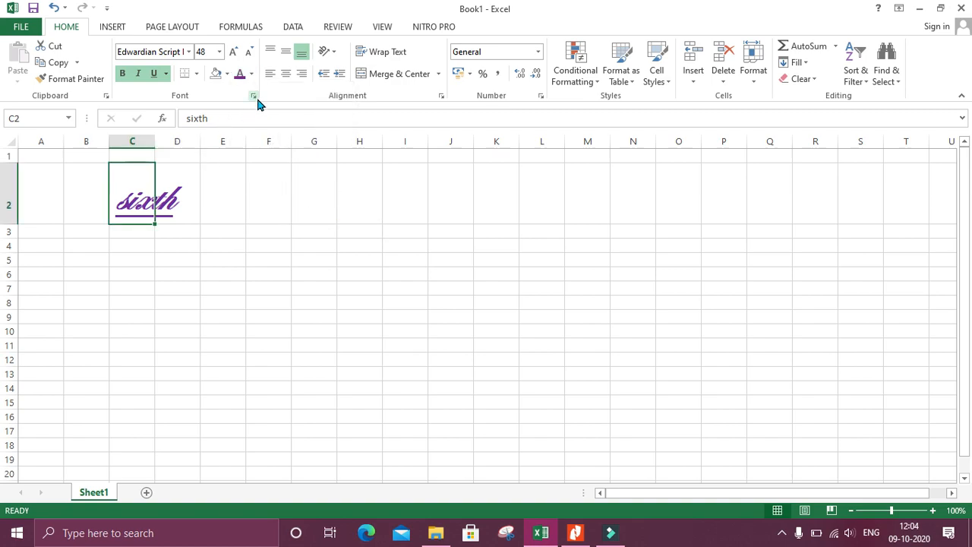
Widen column C just enough for the whole word "sixth" to fit inside cell C2.
{"action": "left_click", "coordinate": [175, 152]}
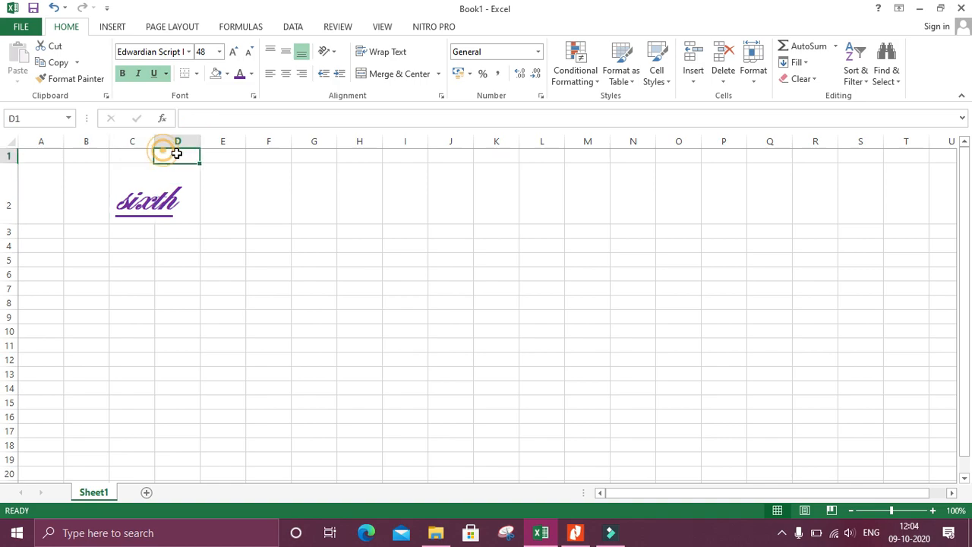
{"action": "left_click", "coordinate": [153, 145]}
{"action": "left_click_drag", "start_coordinate": [153, 145], "coordinate": [185, 148]}
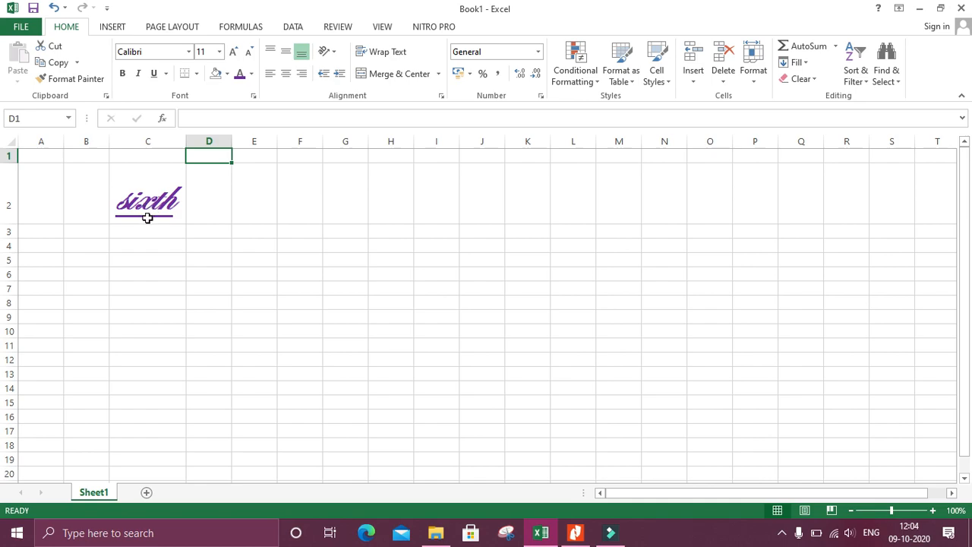
Try middle and top vertical alignment on the text in cell C2.
{"action": "left_click", "coordinate": [287, 53]}
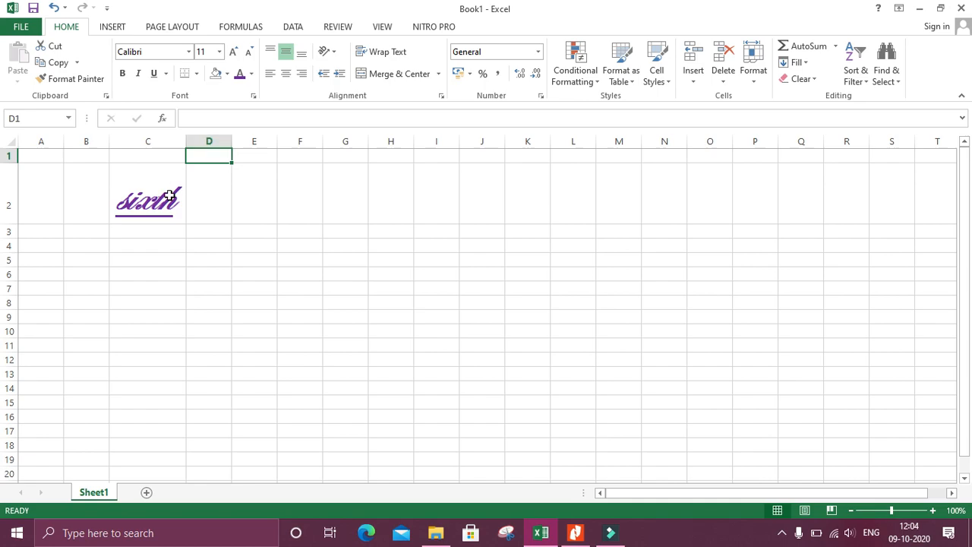
{"action": "left_click", "coordinate": [143, 213]}
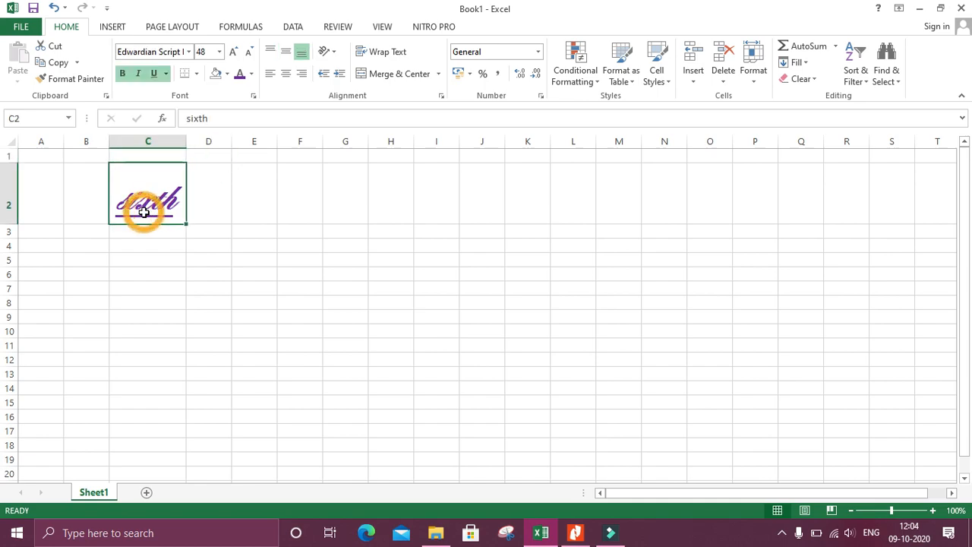
{"action": "left_click", "coordinate": [285, 54]}
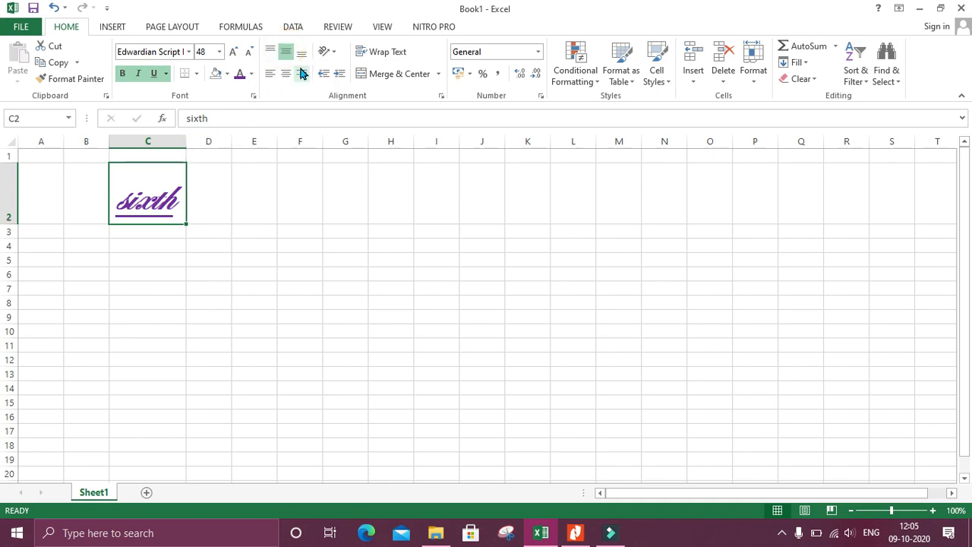
{"action": "left_click", "coordinate": [270, 53]}
{"action": "left_click", "coordinate": [194, 244]}
{"action": "left_click", "coordinate": [180, 229]}
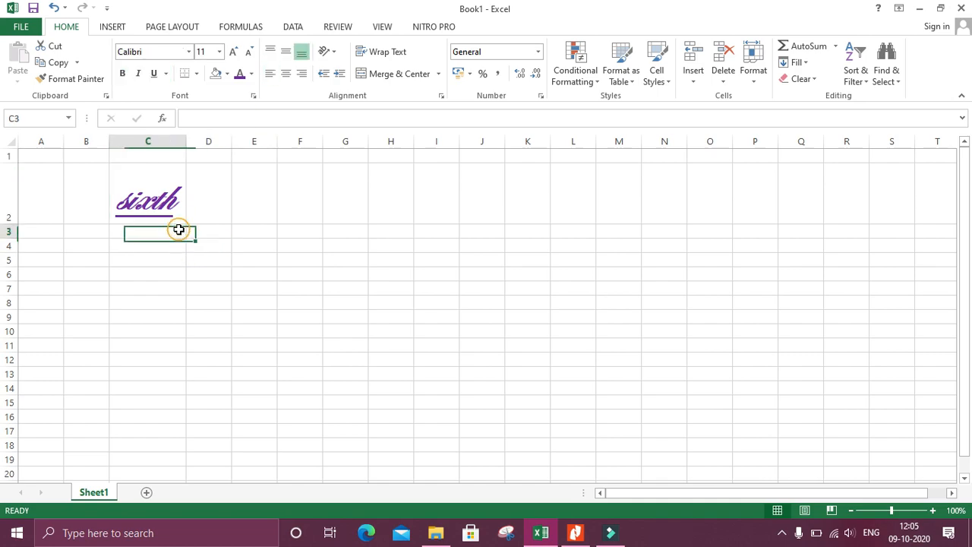
{"action": "left_click", "coordinate": [147, 196]}
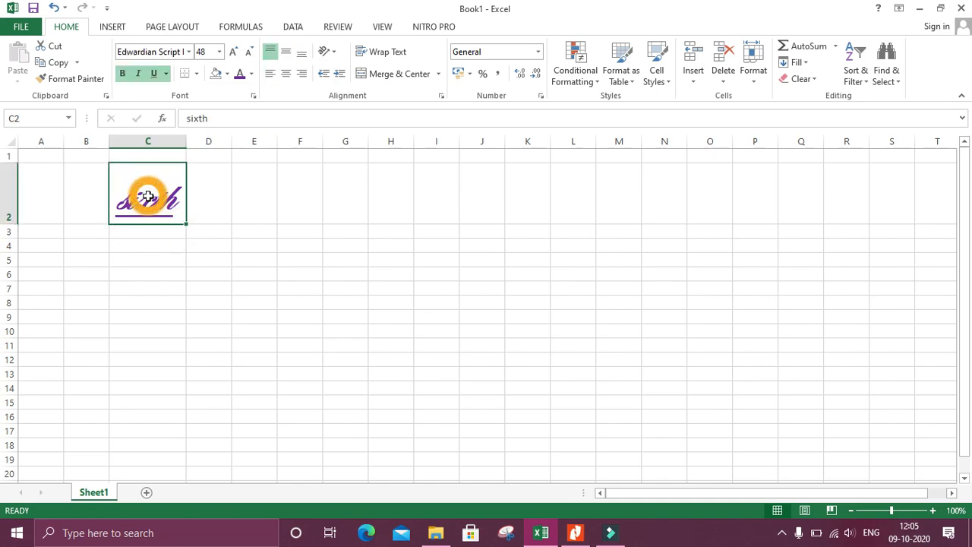
Make row 2 about two and a half times as tall and align the text in C2 to the middle, then the bottom.
{"action": "left_click", "coordinate": [18, 223]}
{"action": "left_click_drag", "start_coordinate": [17, 223], "coordinate": [17, 318]}
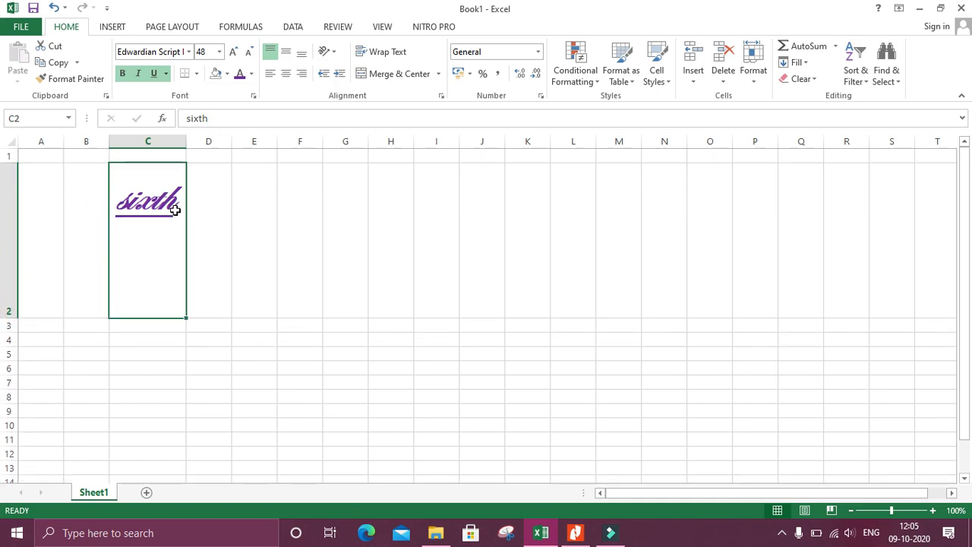
{"action": "left_click", "coordinate": [286, 58]}
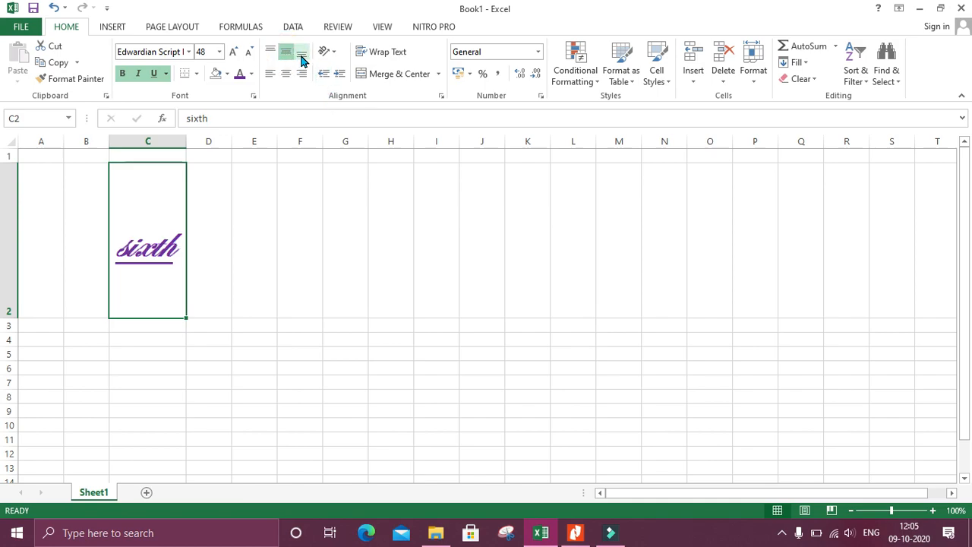
{"action": "left_click", "coordinate": [301, 58]}
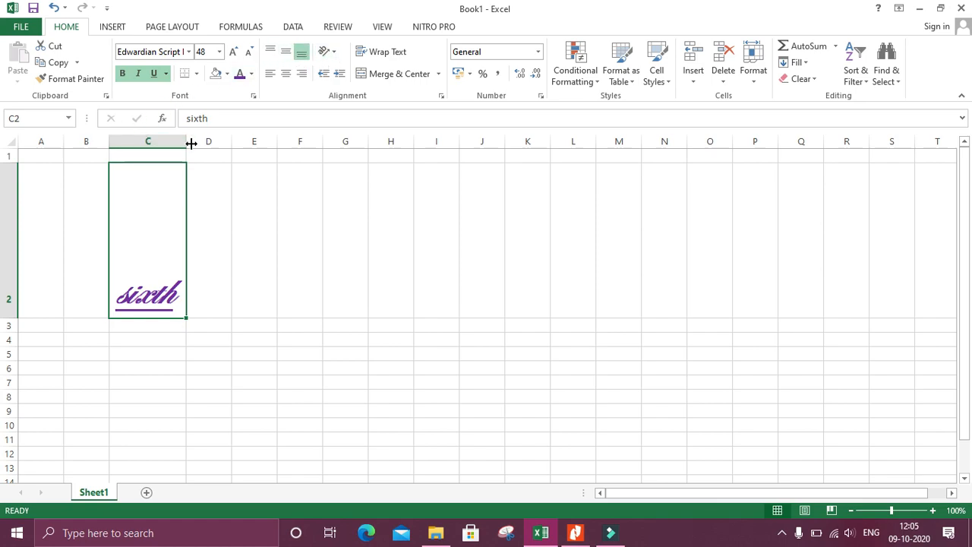
Widen column C to nearly four times its width and align the text in C2 left, centre and finally right.
{"action": "left_click_drag", "start_coordinate": [193, 144], "coordinate": [400, 106]}
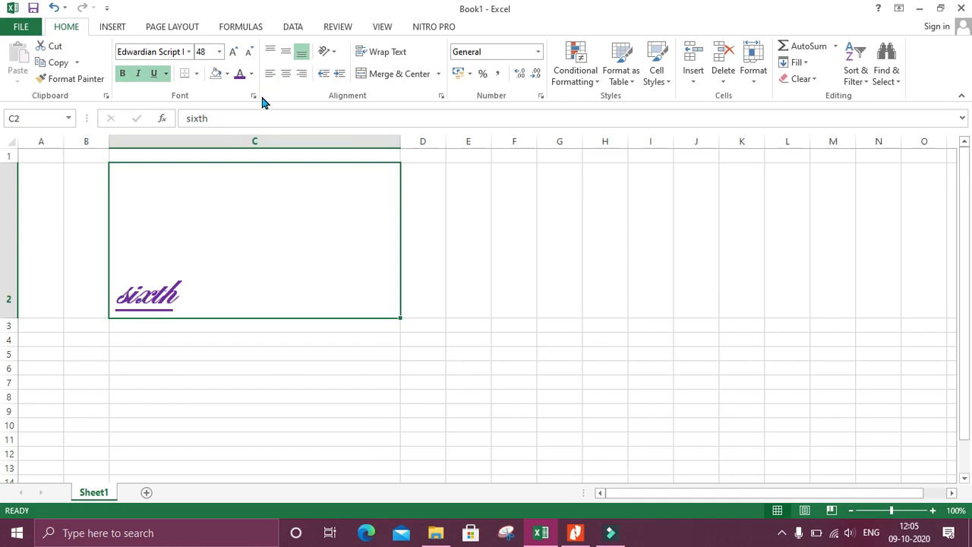
{"action": "left_click", "coordinate": [268, 75]}
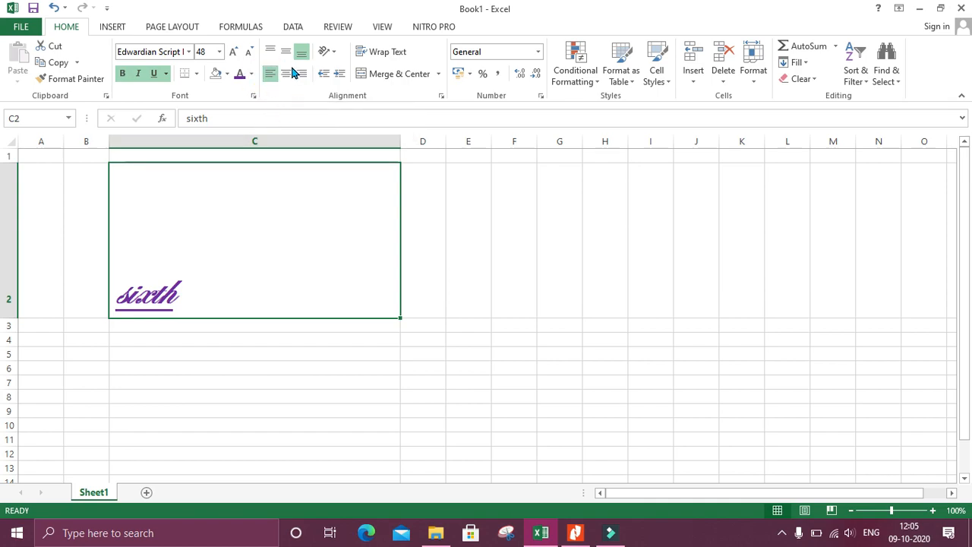
{"action": "left_click", "coordinate": [287, 76]}
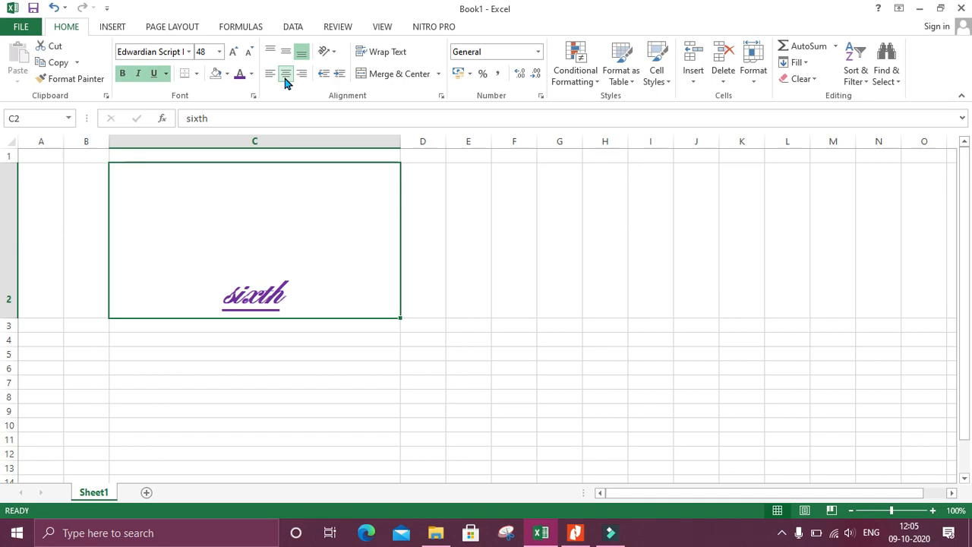
{"action": "left_click", "coordinate": [302, 78]}
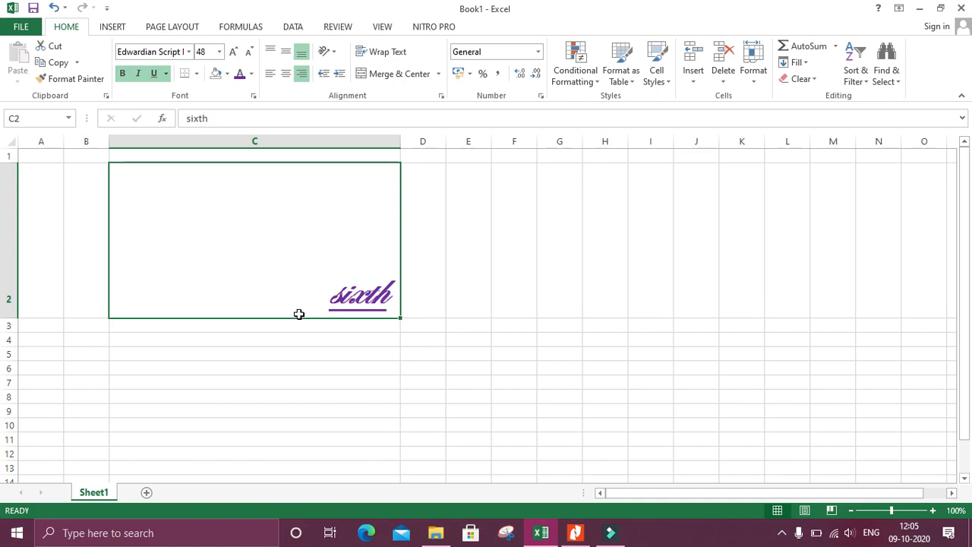
Switch to the computer chapter PDF in Nitro Pro and read the sections from font type through alignment to applying borders.
{"action": "left_click", "coordinate": [573, 533]}
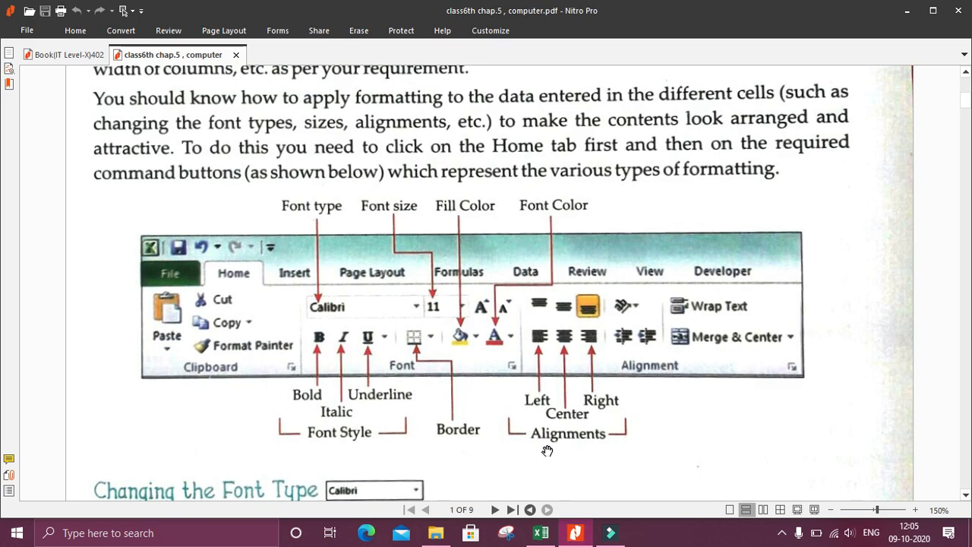
{"action": "scroll", "coordinate": [542, 451], "scroll_direction": "down", "scroll_amount": 3}
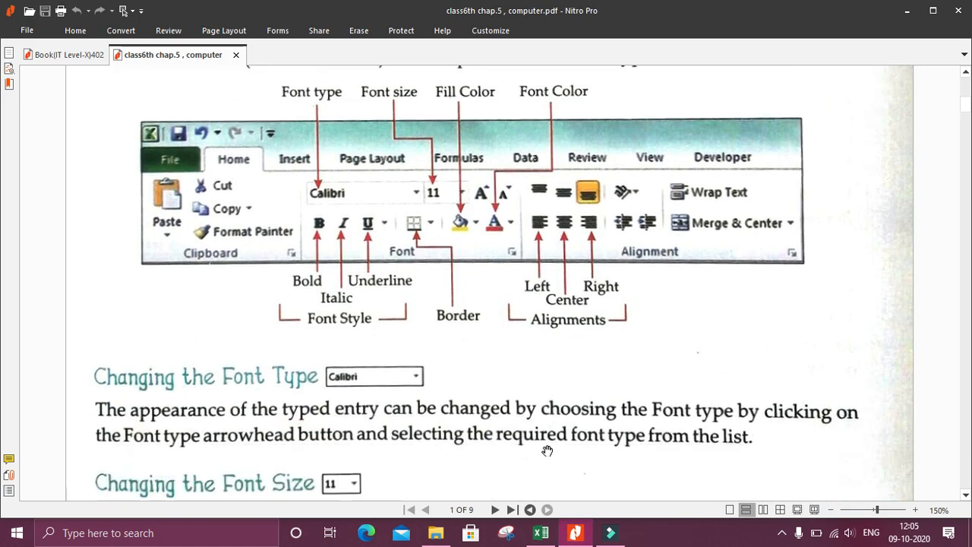
{"action": "scroll", "coordinate": [546, 450], "scroll_direction": "down", "scroll_amount": 3}
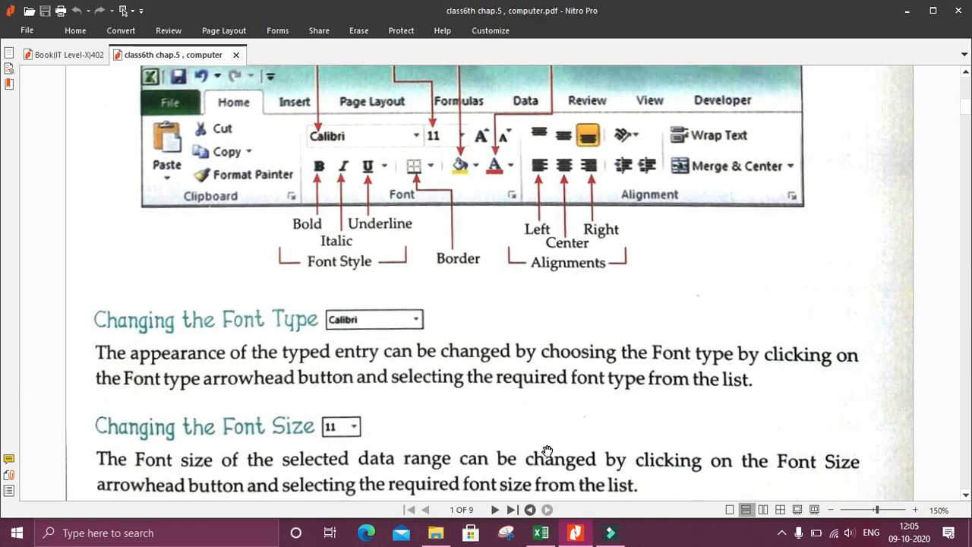
{"action": "scroll", "coordinate": [542, 450], "scroll_direction": "down", "scroll_amount": 5}
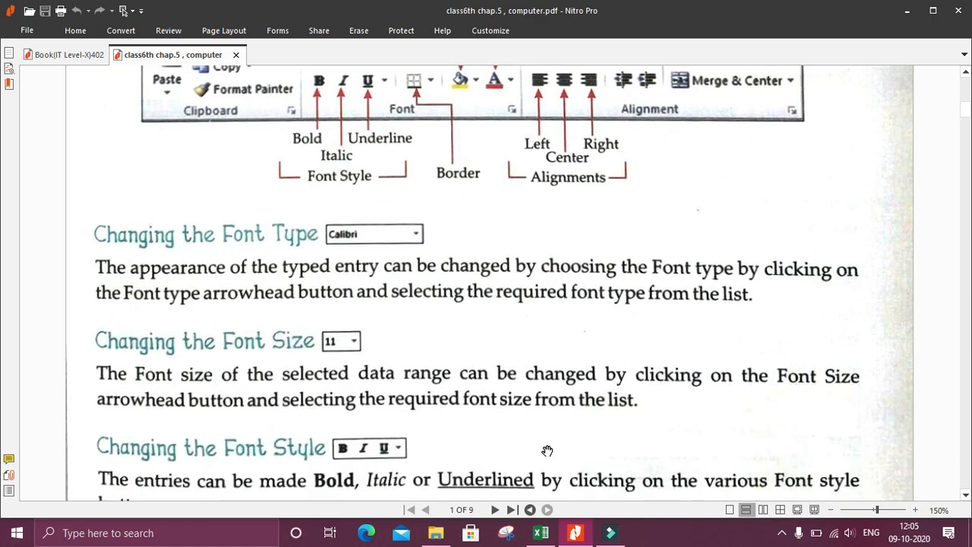
{"action": "scroll", "coordinate": [547, 451], "scroll_direction": "down", "scroll_amount": 5}
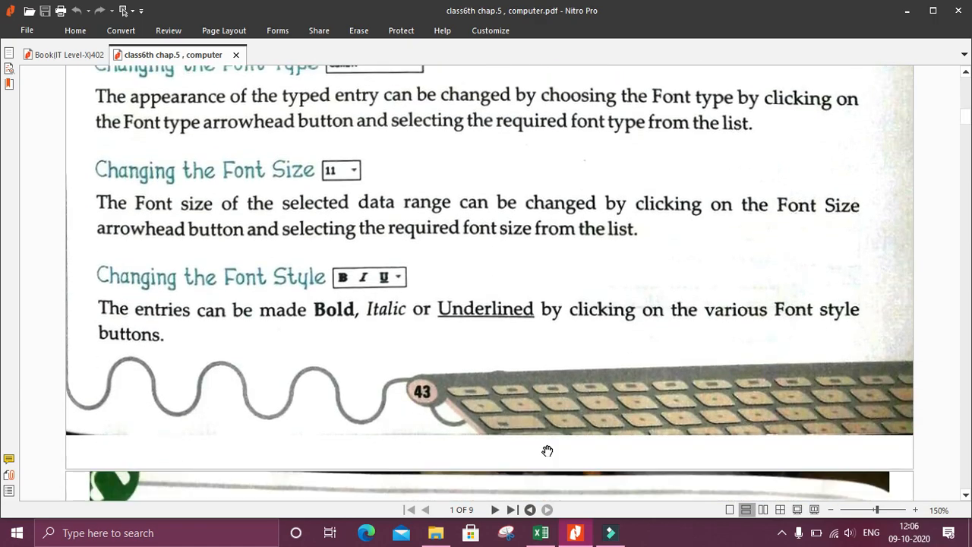
{"action": "scroll", "coordinate": [546, 450], "scroll_direction": "down", "scroll_amount": 9}
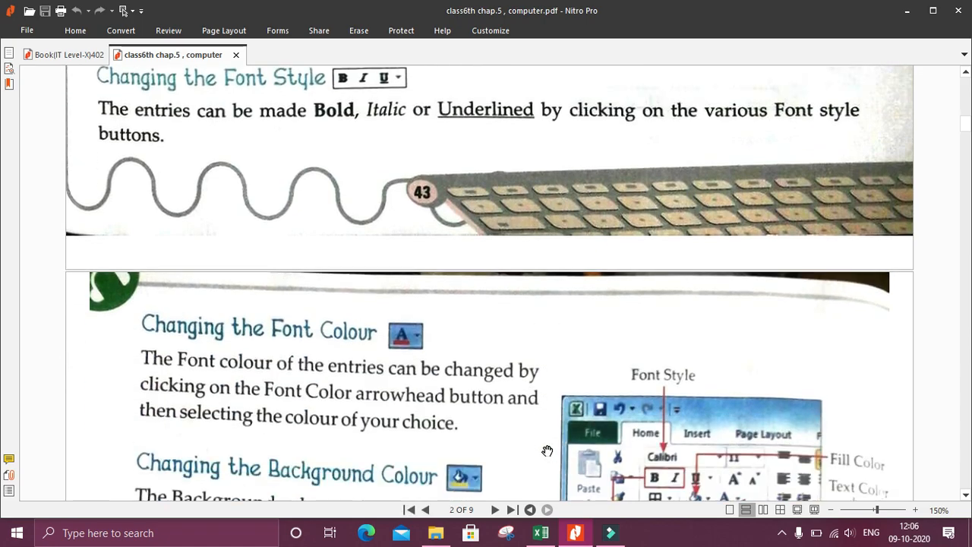
{"action": "scroll", "coordinate": [547, 450], "scroll_direction": "down", "scroll_amount": 5}
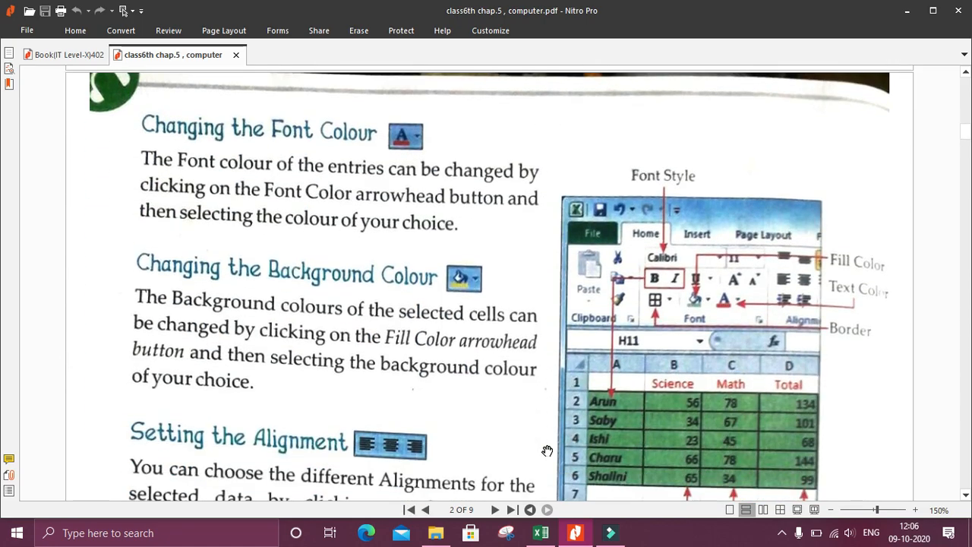
{"action": "scroll", "coordinate": [547, 450], "scroll_direction": "down", "scroll_amount": 7}
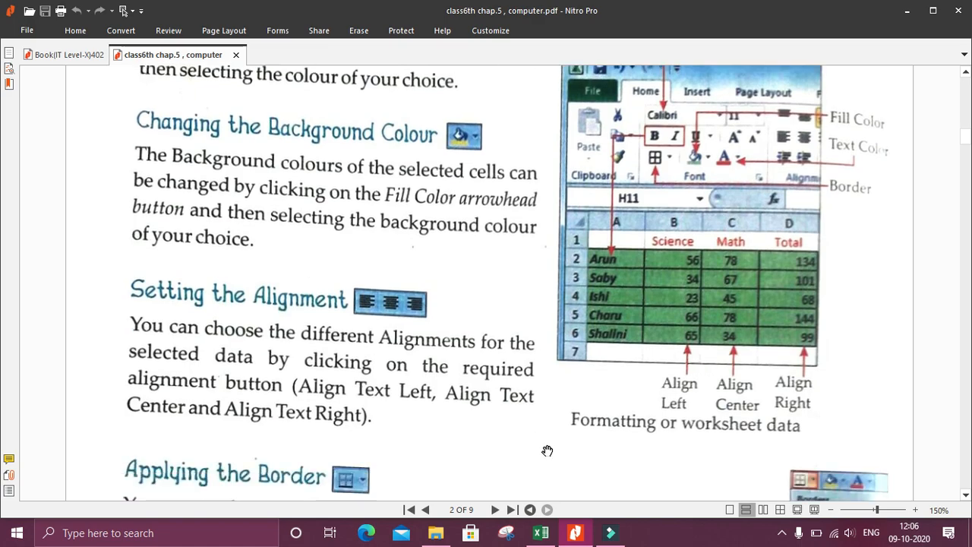
{"action": "scroll", "coordinate": [547, 451], "scroll_direction": "down", "scroll_amount": 2}
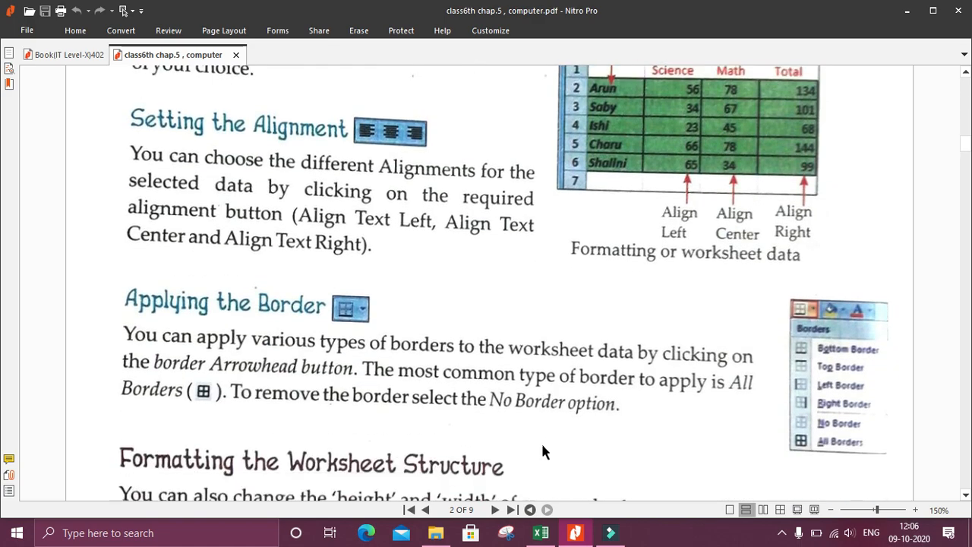
{"action": "scroll", "coordinate": [543, 450], "scroll_direction": "down", "scroll_amount": 1}
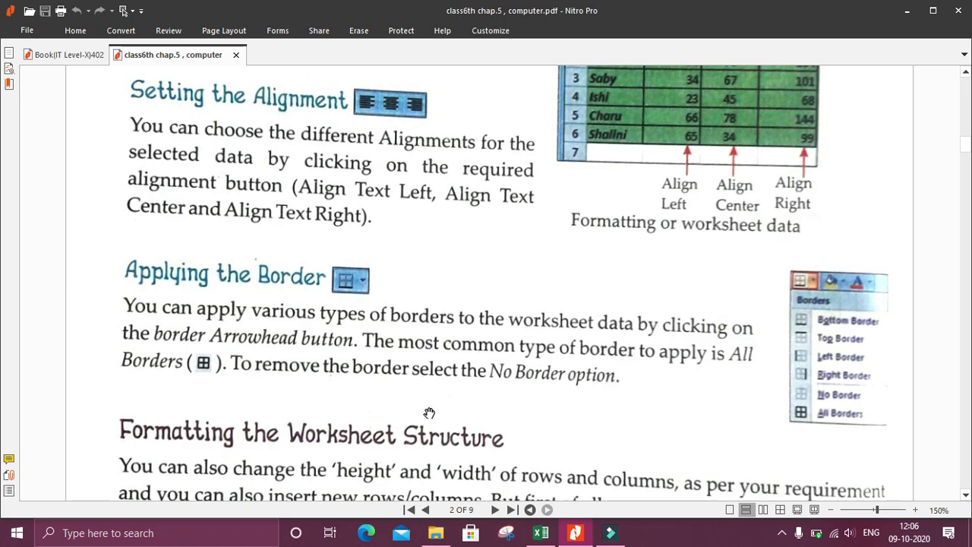
Return to the Excel workbook and enter "seventh" in cell D2 and "eigth" in cell E2.
{"action": "left_click", "coordinate": [540, 534]}
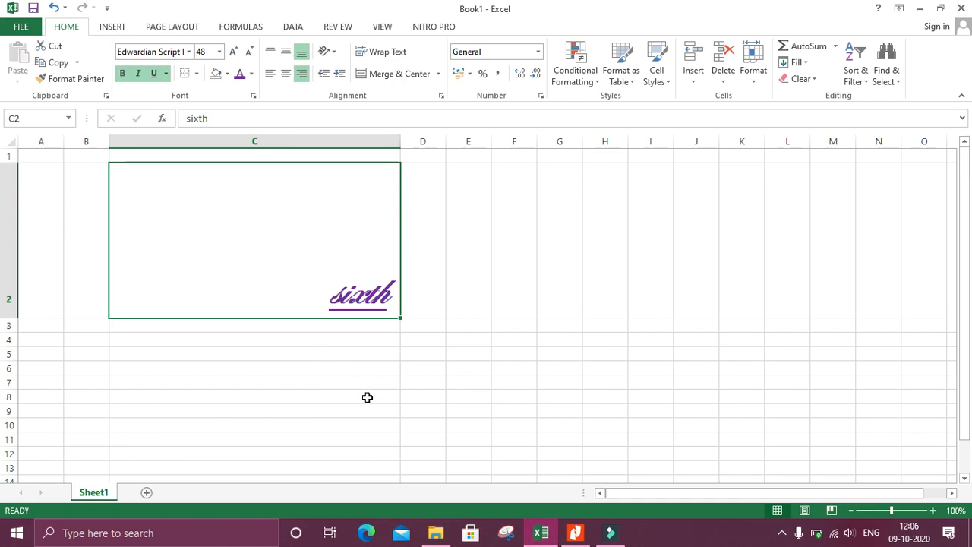
{"action": "left_click", "coordinate": [429, 281]}
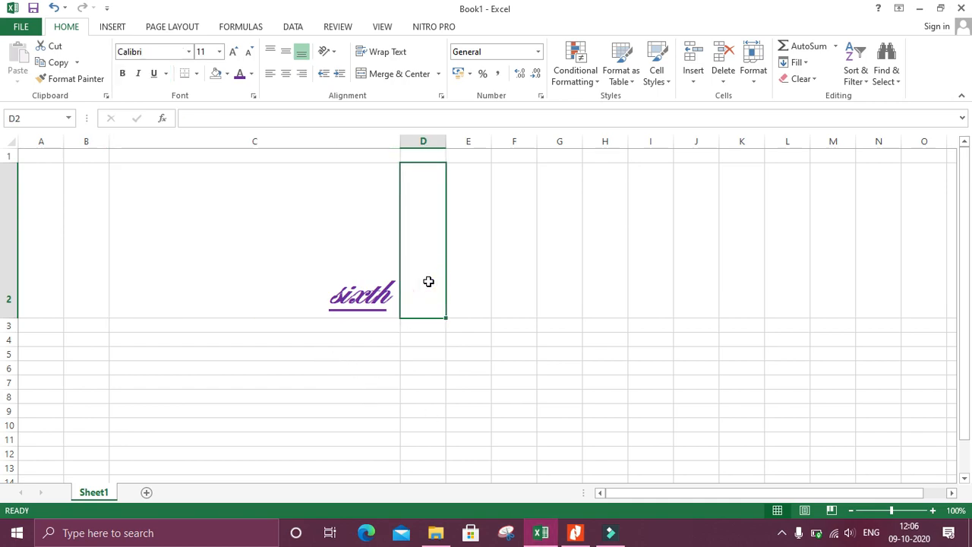
{"action": "type", "text": "seventh"}
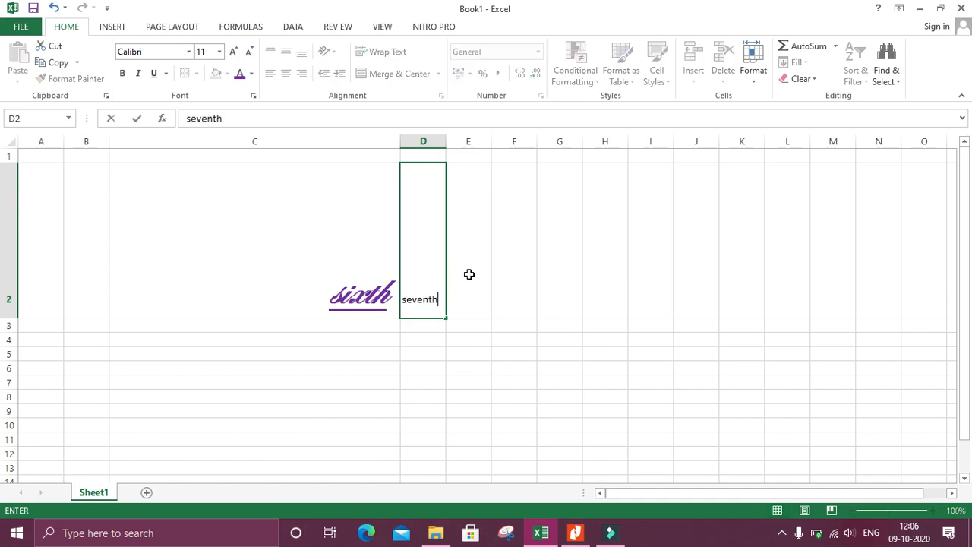
{"action": "left_click", "coordinate": [469, 274]}
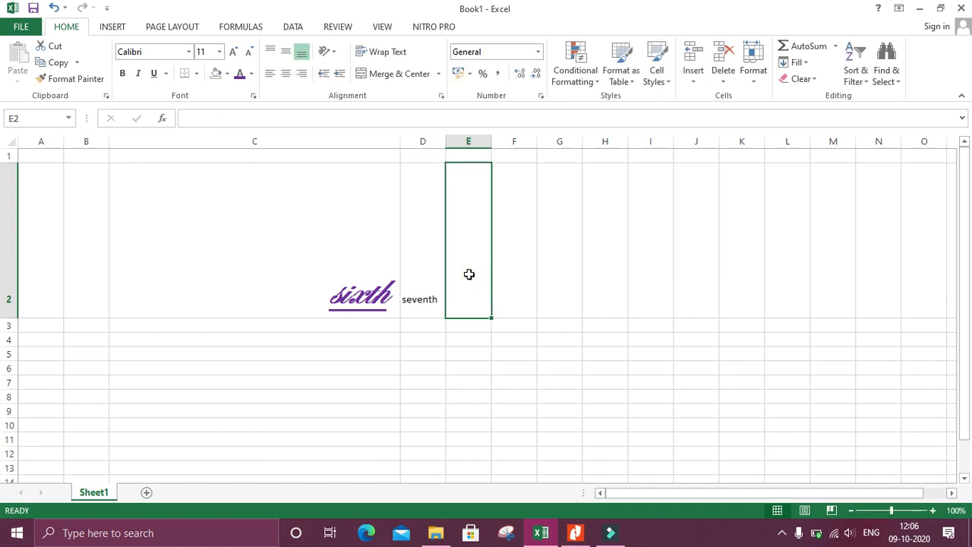
{"action": "type", "text": "eigth"}
{"action": "key", "text": "Tab"}
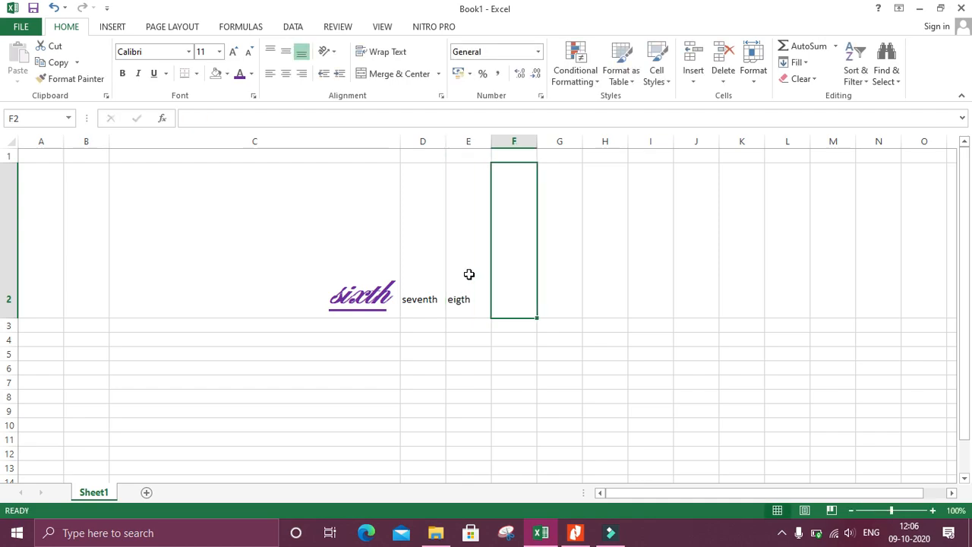
Enter "ninth", "tenth" and "eleventh" in cells C3, D3 and E3.
{"action": "key", "text": "Down"}
{"action": "key", "text": "Left"}
{"action": "key", "text": "Left"}
{"action": "key", "text": "Left"}
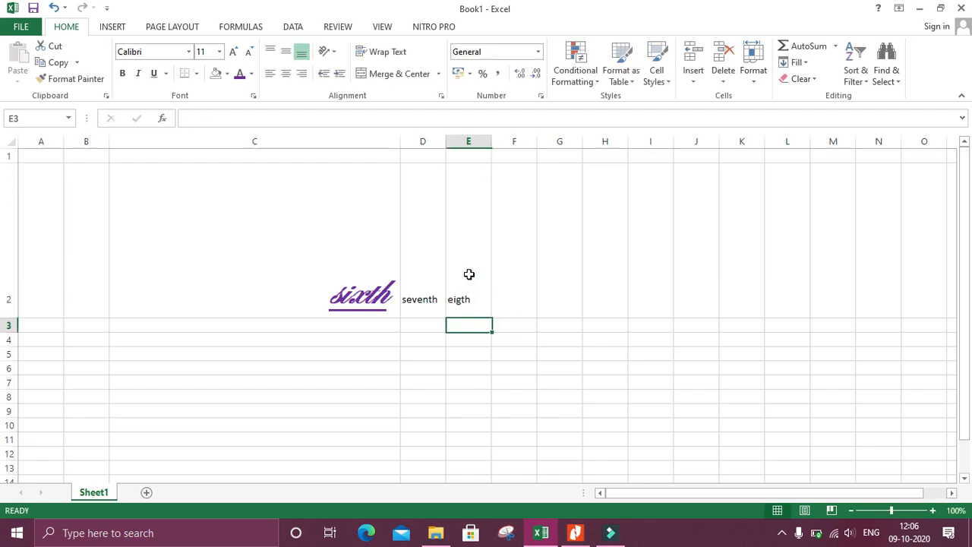
{"action": "type", "text": "ninth"}
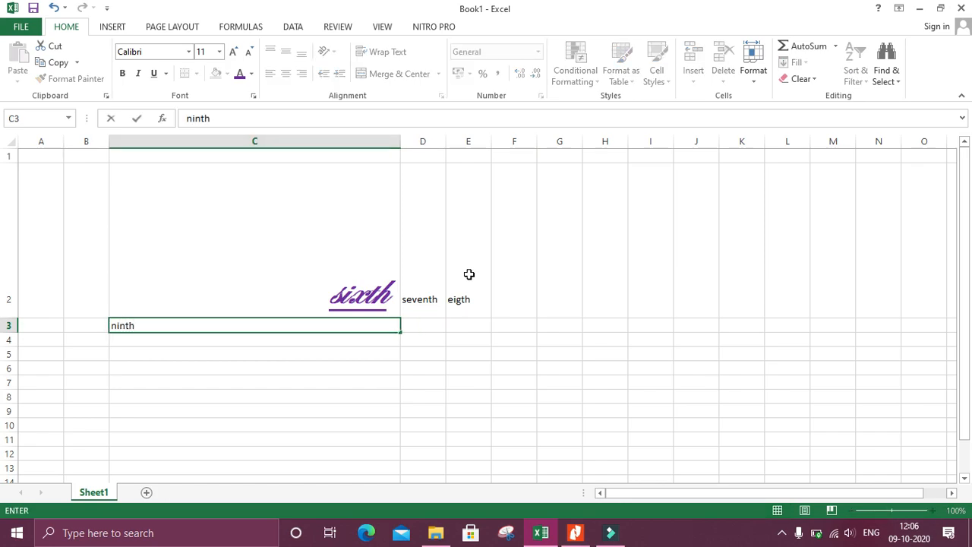
{"action": "key", "text": "Tab"}
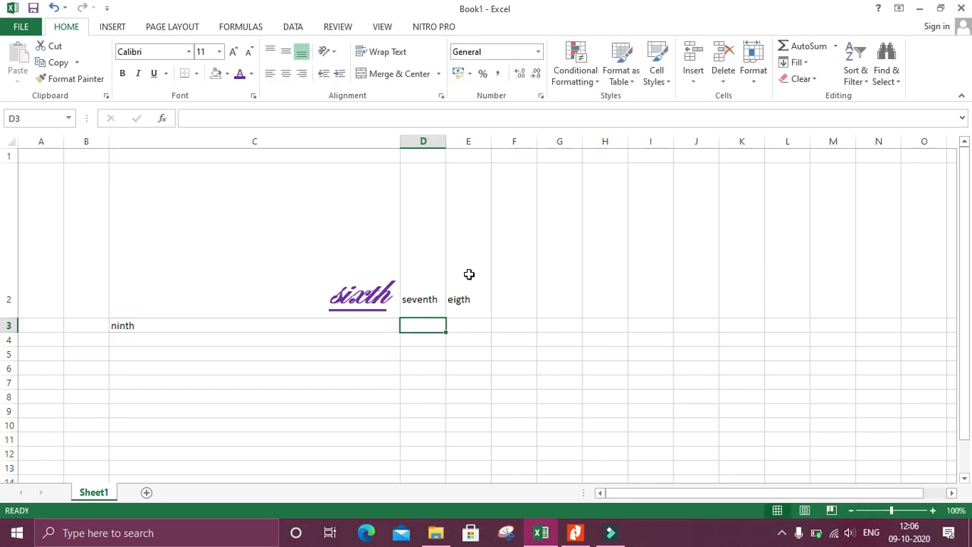
{"action": "type", "text": "tenth"}
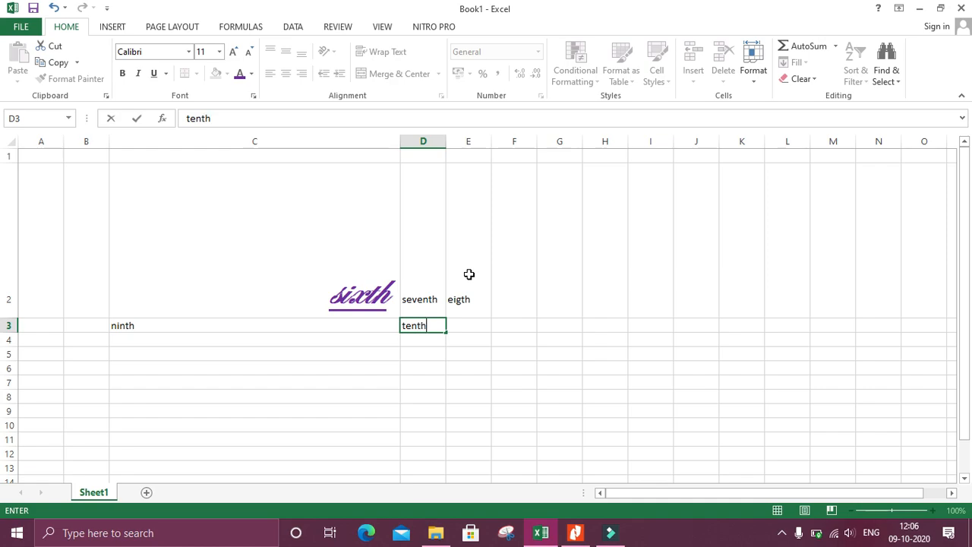
{"action": "key", "text": "Tab"}
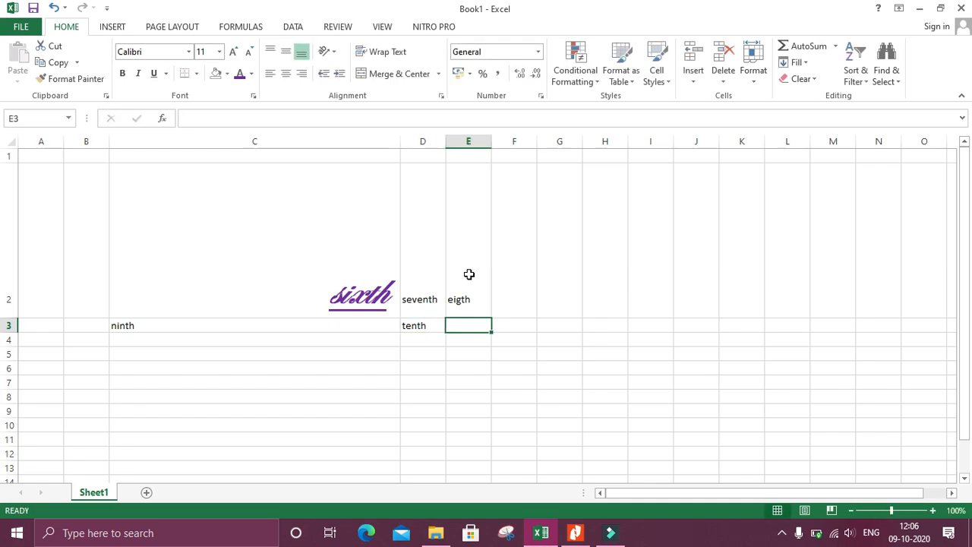
{"action": "type", "text": "el"}
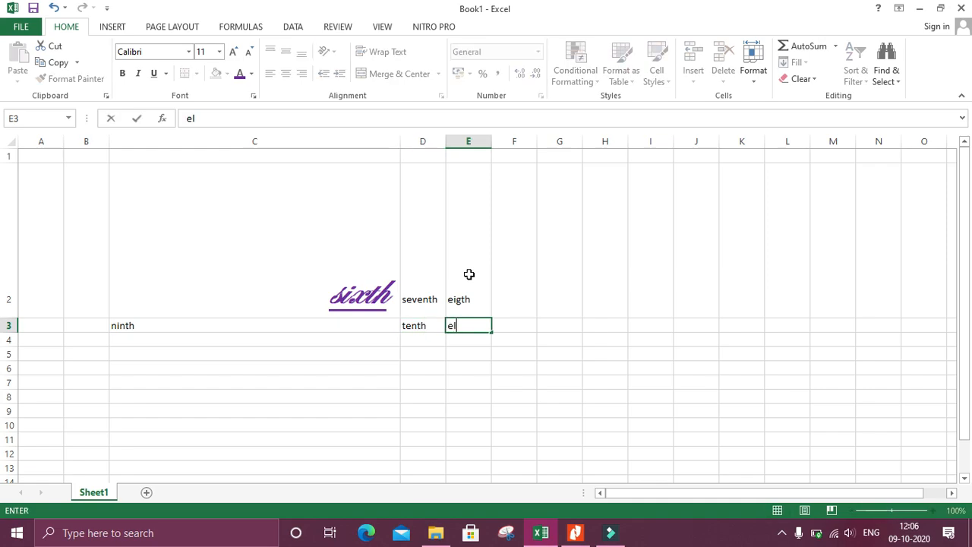
{"action": "type", "text": "eventh"}
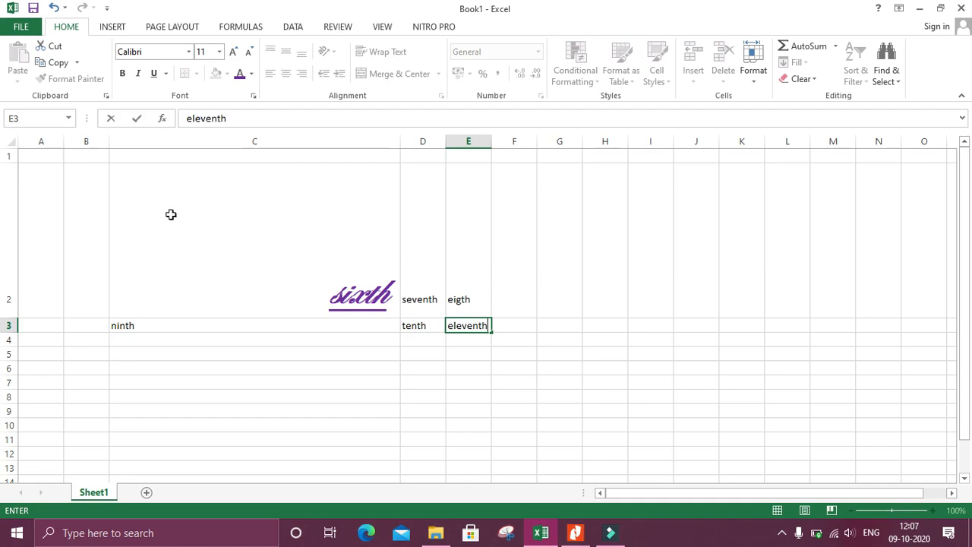
Autofit the row heights and column widths of the range B2:E3 to their contents.
{"action": "left_click_drag", "start_coordinate": [106, 204], "coordinate": [464, 325]}
{"action": "left_click", "coordinate": [748, 70]}
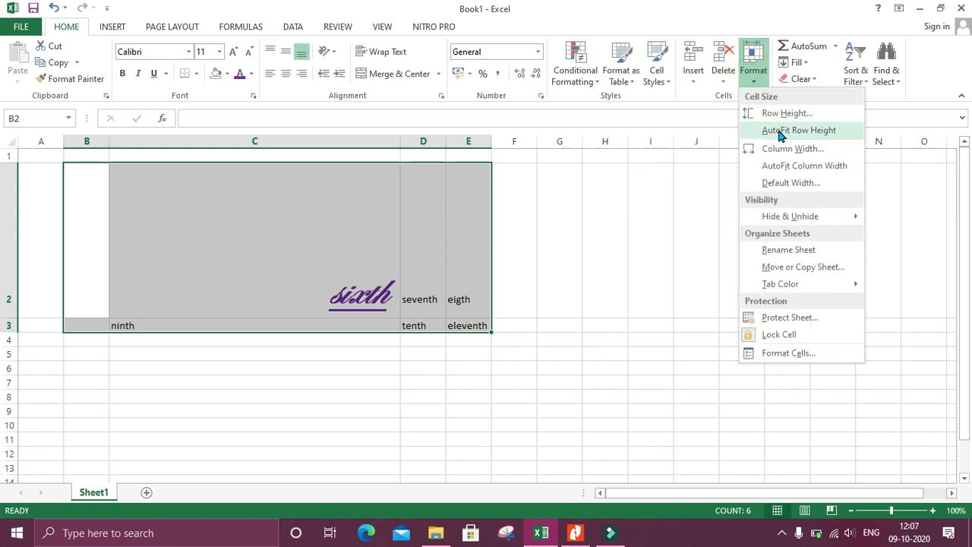
{"action": "left_click", "coordinate": [780, 131]}
{"action": "left_click", "coordinate": [760, 54]}
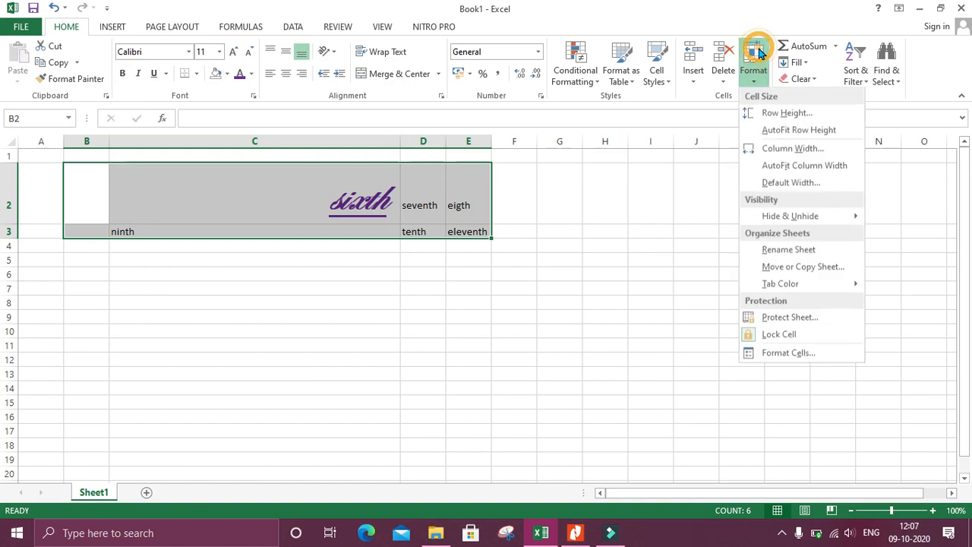
{"action": "left_click", "coordinate": [790, 168]}
{"action": "left_click", "coordinate": [513, 315]}
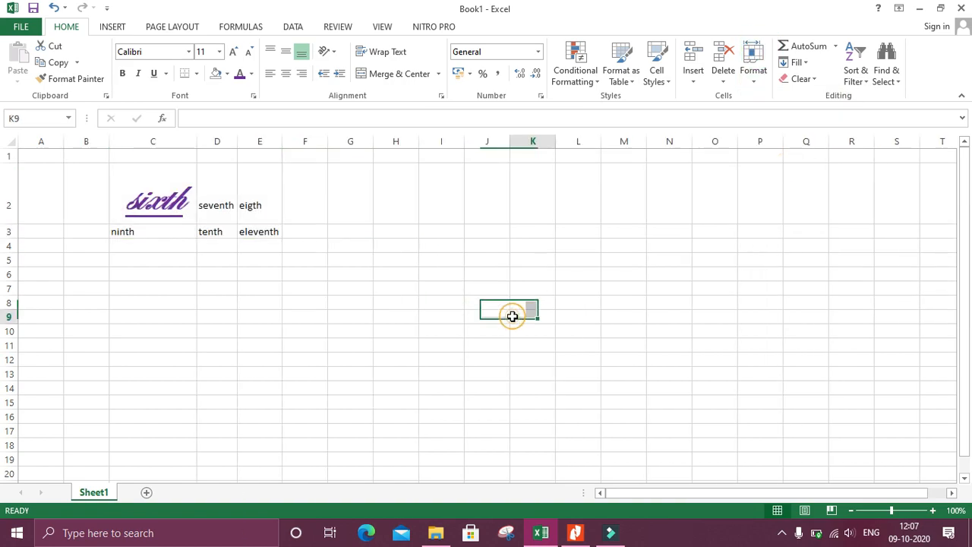
Set the font of the words in C2:E3 to Castellar at size 20.
{"action": "left_click", "coordinate": [141, 176]}
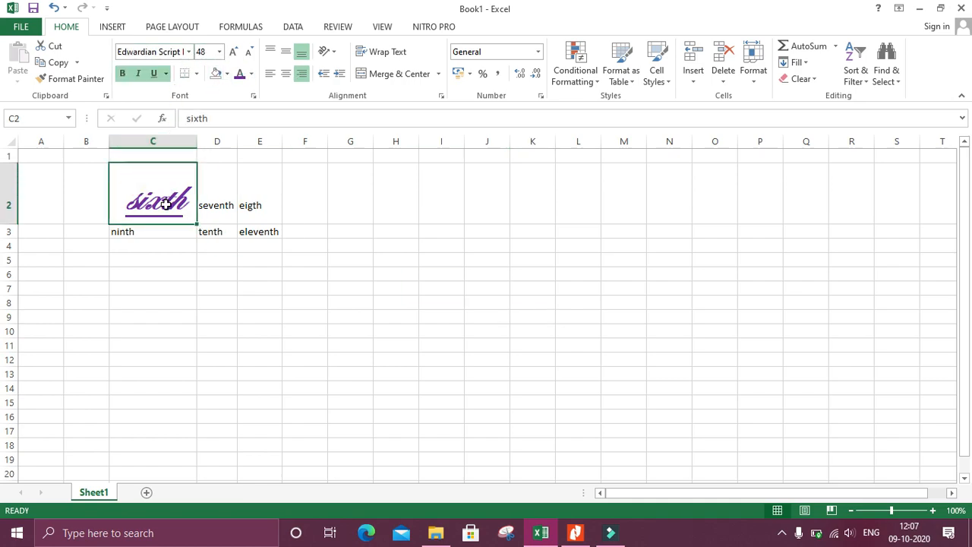
{"action": "left_click_drag", "start_coordinate": [165, 204], "coordinate": [252, 232]}
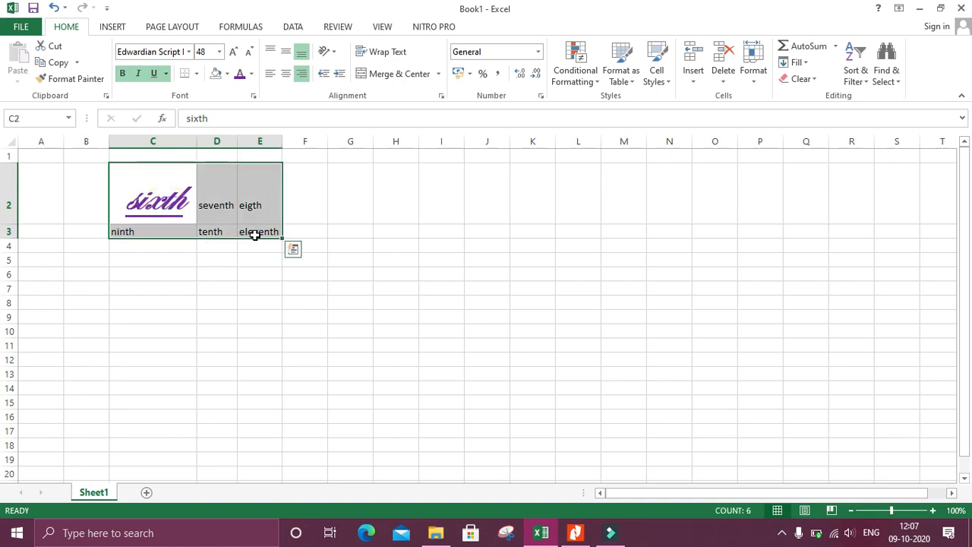
{"action": "left_click", "coordinate": [189, 52]}
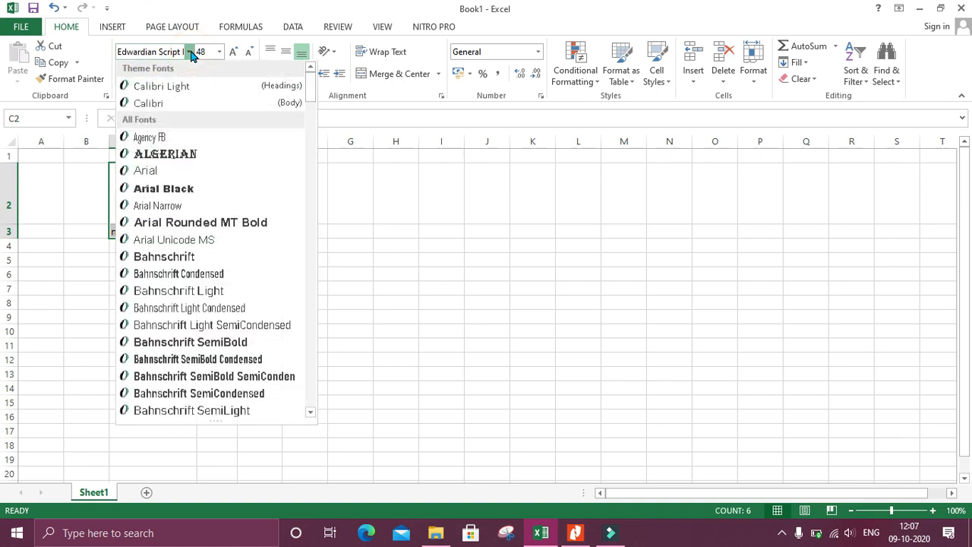
{"action": "scroll", "coordinate": [194, 114], "scroll_direction": "down", "scroll_amount": 10}
{"action": "left_click", "coordinate": [167, 104]}
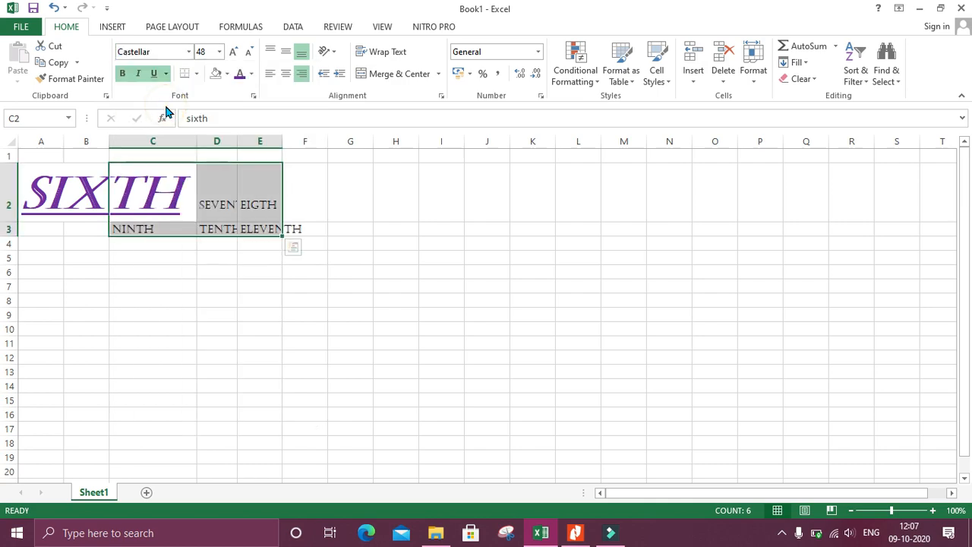
{"action": "left_click", "coordinate": [220, 52]}
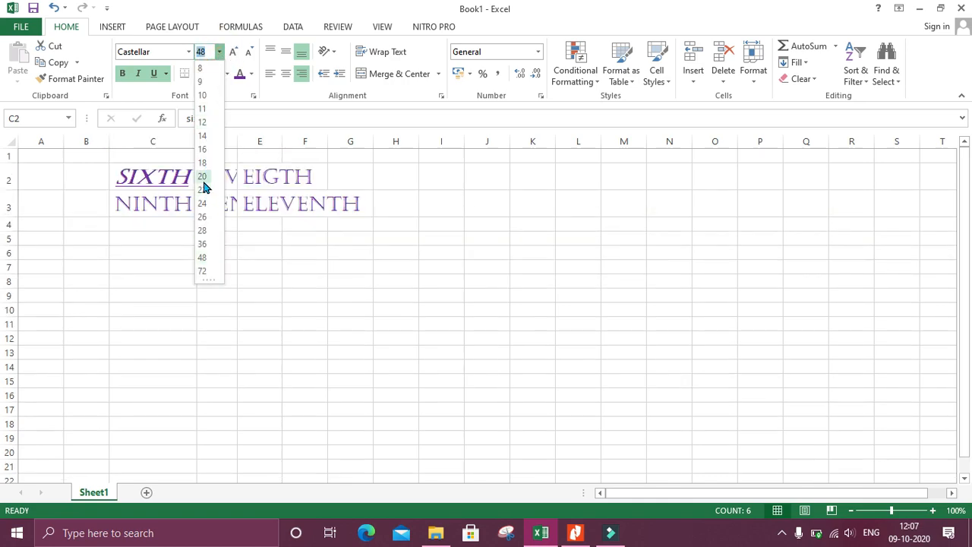
{"action": "left_click", "coordinate": [202, 177]}
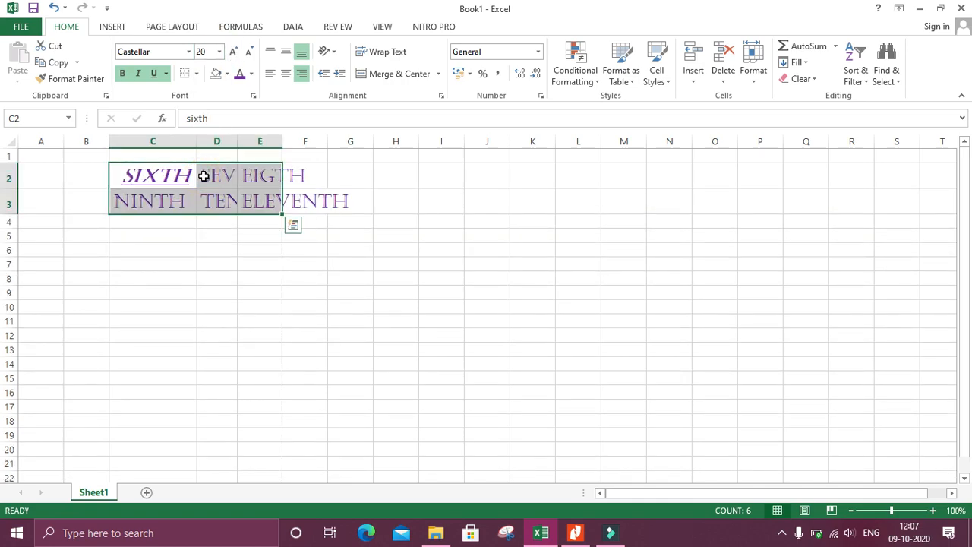
Autofit the rows and columns of C2:E3 again to suit the Castellar text.
{"action": "left_click", "coordinate": [753, 63]}
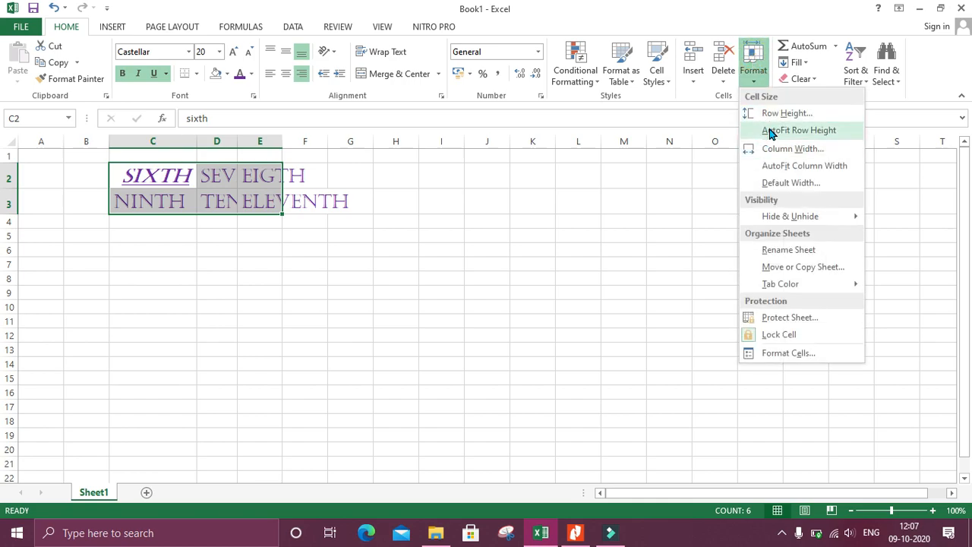
{"action": "left_click", "coordinate": [770, 130]}
{"action": "left_click", "coordinate": [754, 72]}
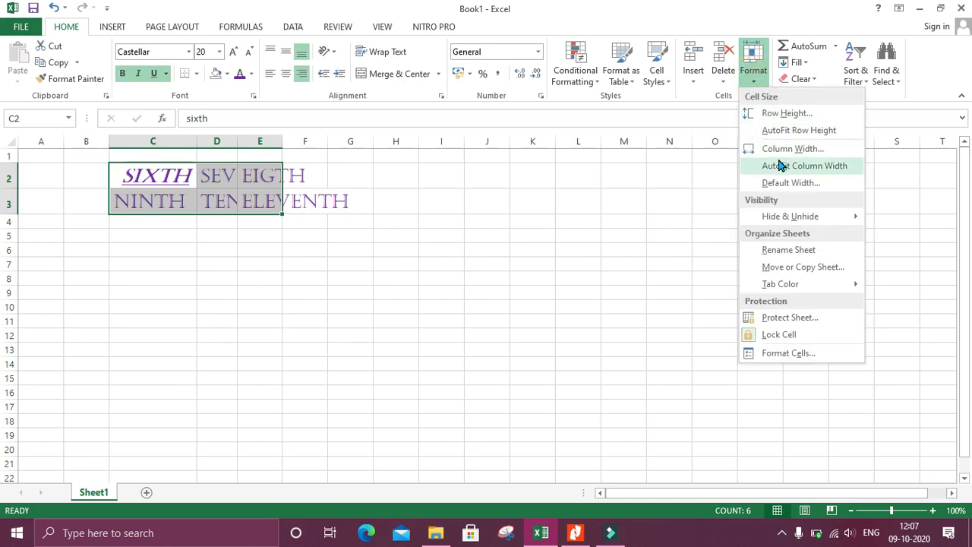
{"action": "left_click", "coordinate": [780, 166]}
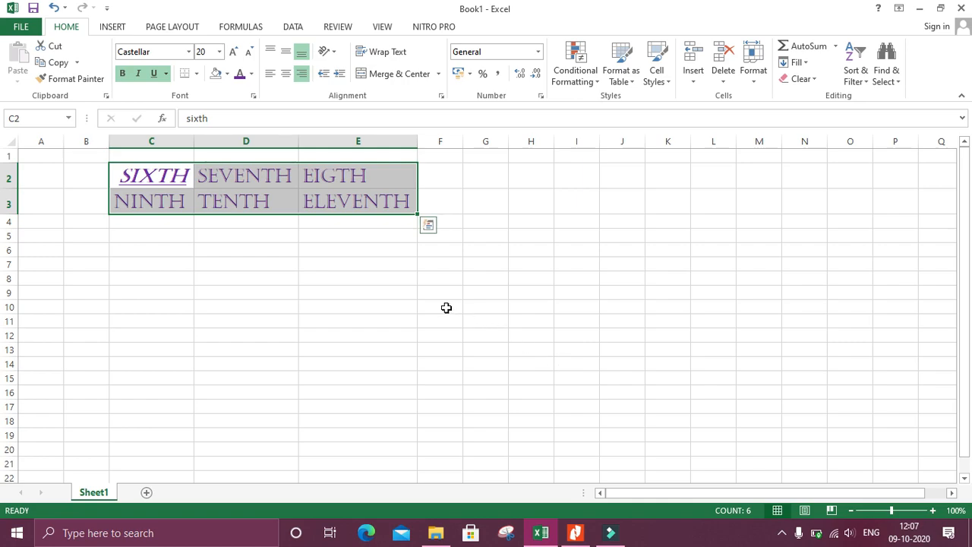
Remove the italic and bold styles from the text in C2:E3.
{"action": "left_click", "coordinate": [136, 75]}
{"action": "left_click", "coordinate": [125, 75]}
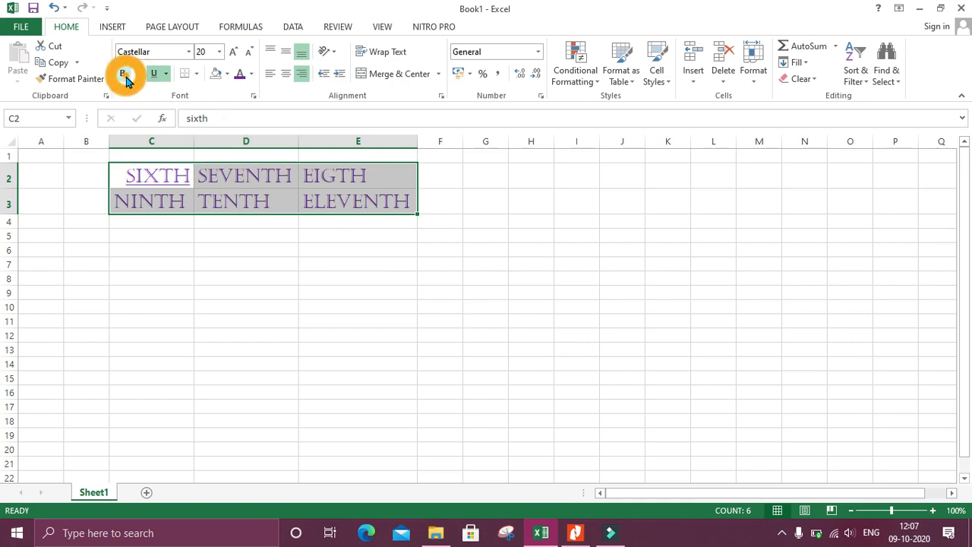
{"action": "left_click", "coordinate": [269, 379]}
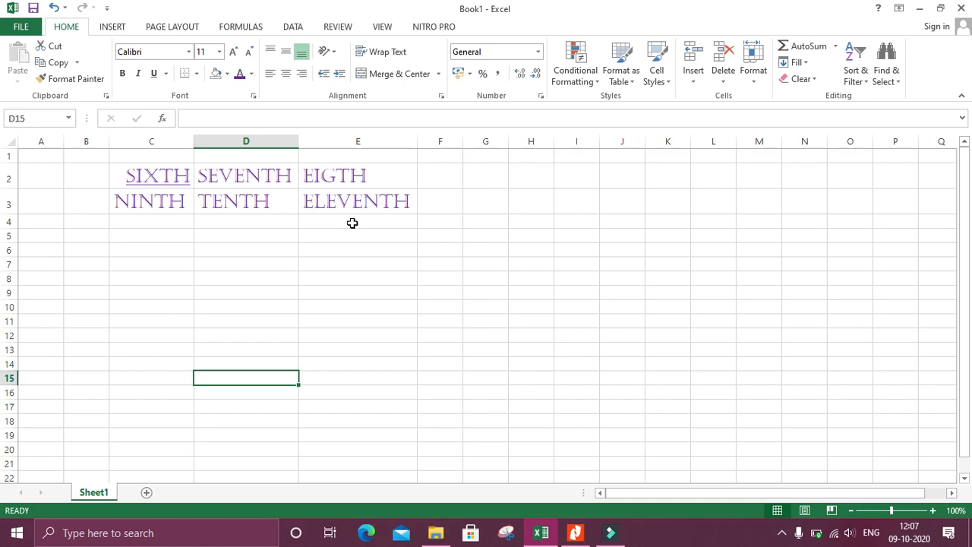
Apply All Borders to the table of words in C2:E3.
{"action": "left_click_drag", "start_coordinate": [183, 179], "coordinate": [363, 200]}
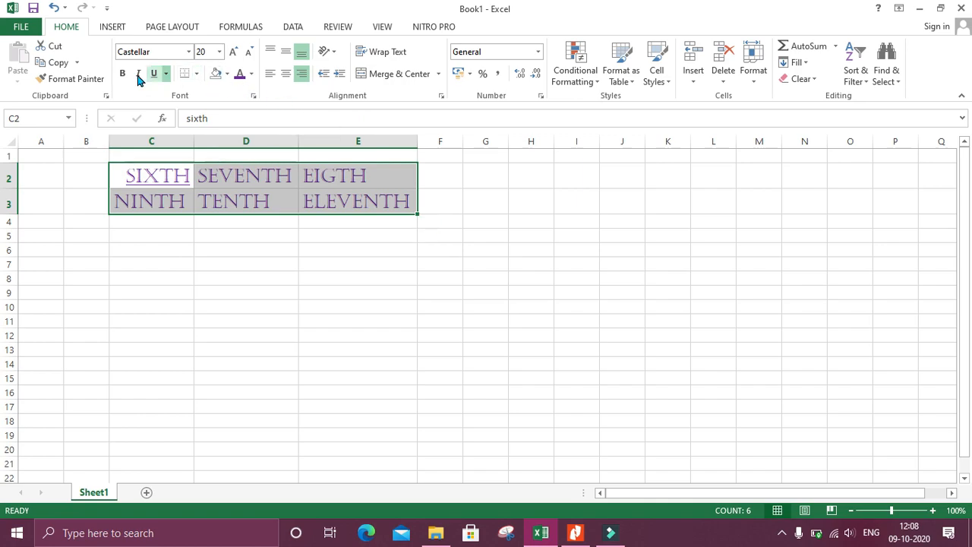
{"action": "left_click", "coordinate": [196, 74]}
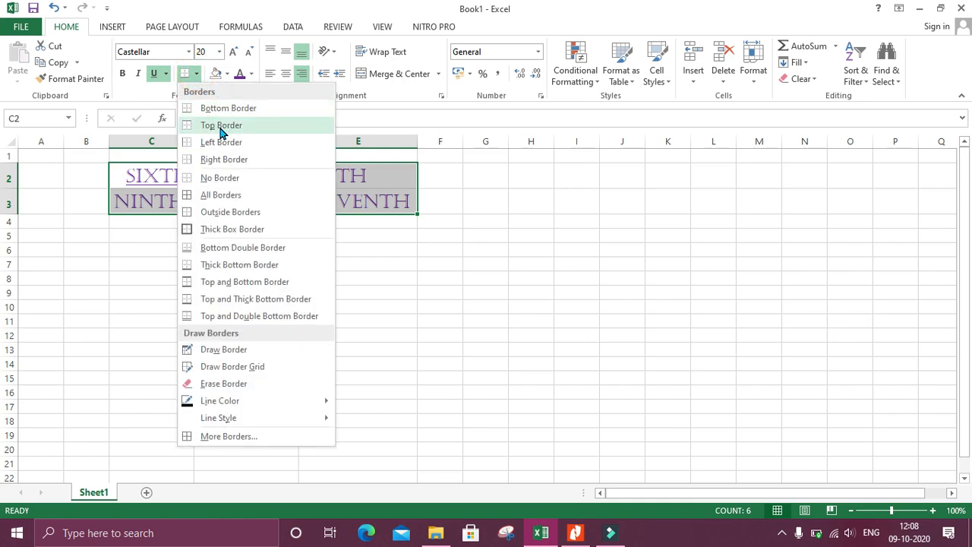
{"action": "left_click", "coordinate": [220, 194]}
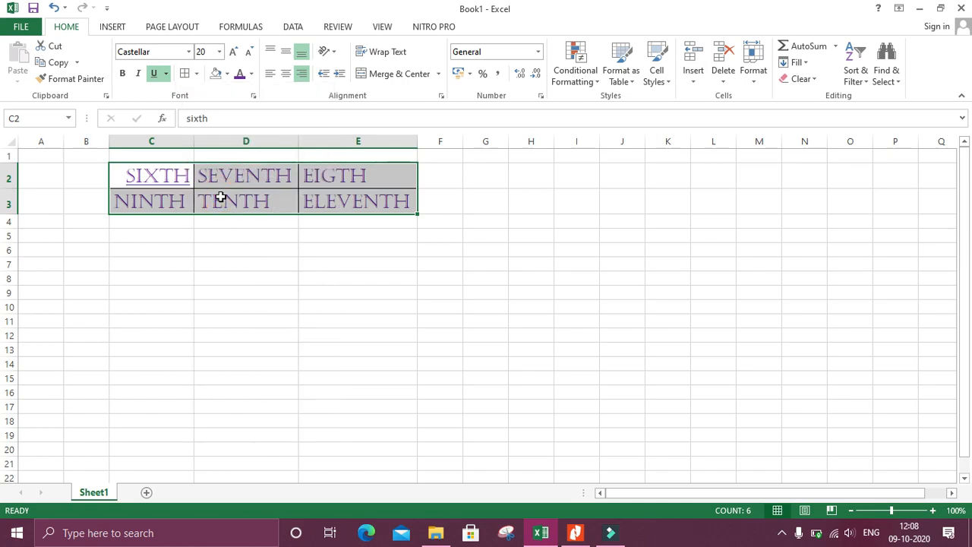
{"action": "left_click", "coordinate": [261, 302]}
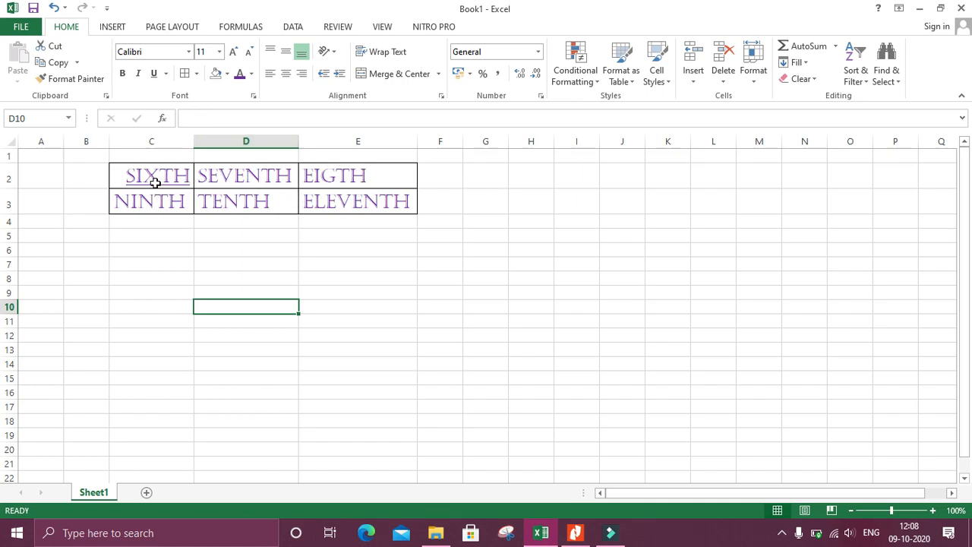
Apply Outside Borders around the table in C2:E3.
{"action": "left_click_drag", "start_coordinate": [152, 180], "coordinate": [305, 193]}
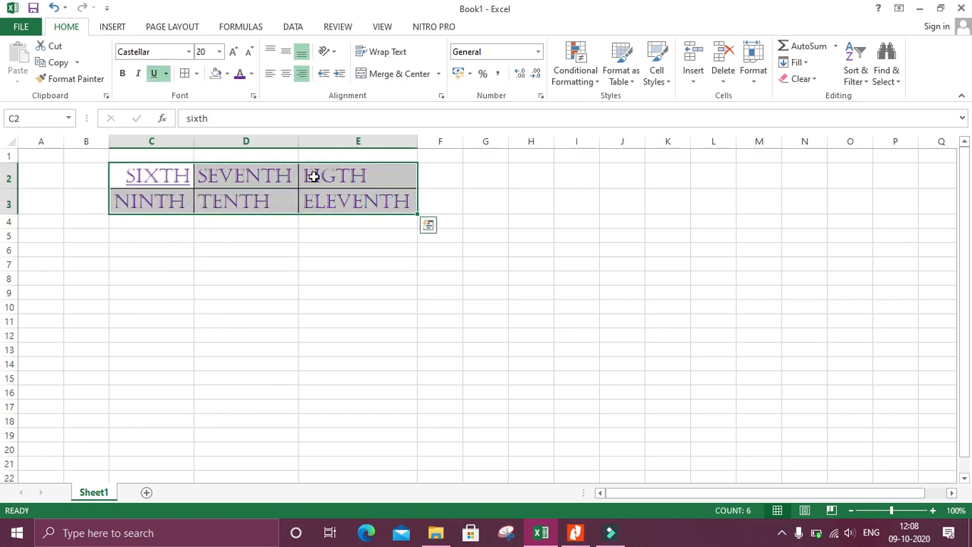
{"action": "left_click", "coordinate": [197, 75]}
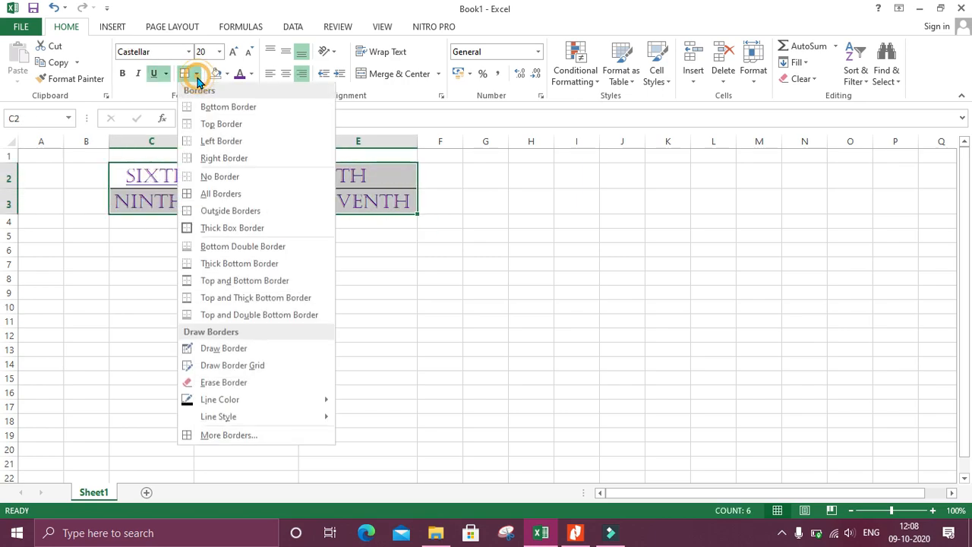
{"action": "left_click", "coordinate": [237, 215]}
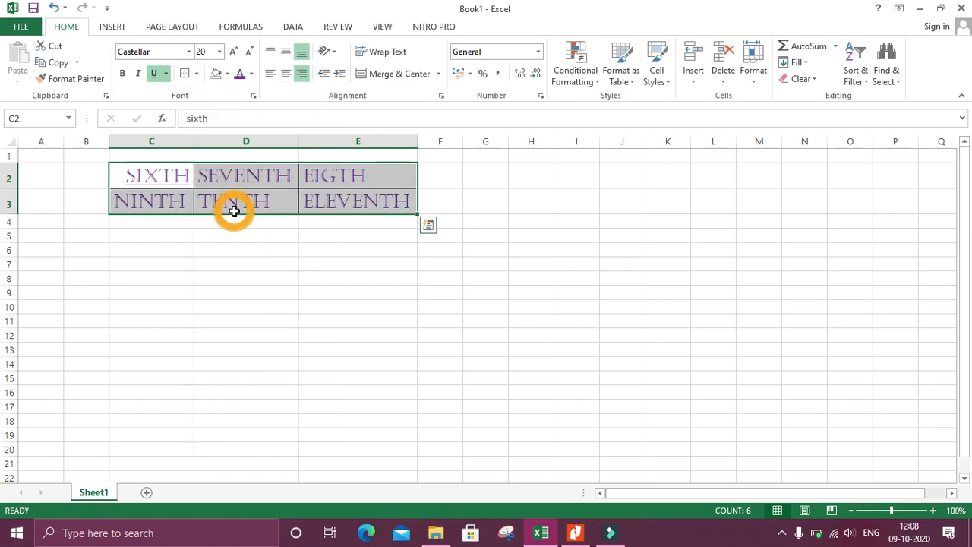
{"action": "left_click", "coordinate": [239, 306]}
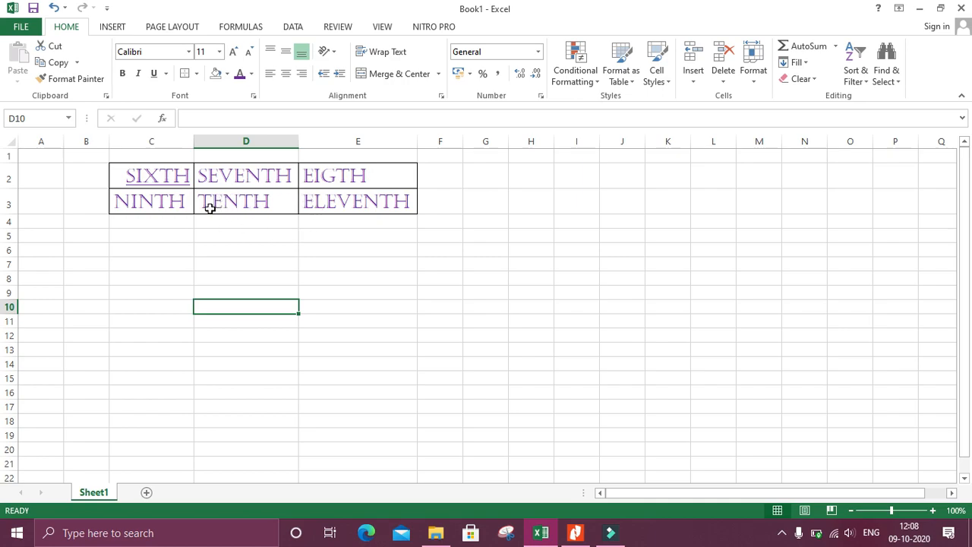
{"action": "left_click", "coordinate": [250, 302]}
{"action": "left_click", "coordinate": [252, 218]}
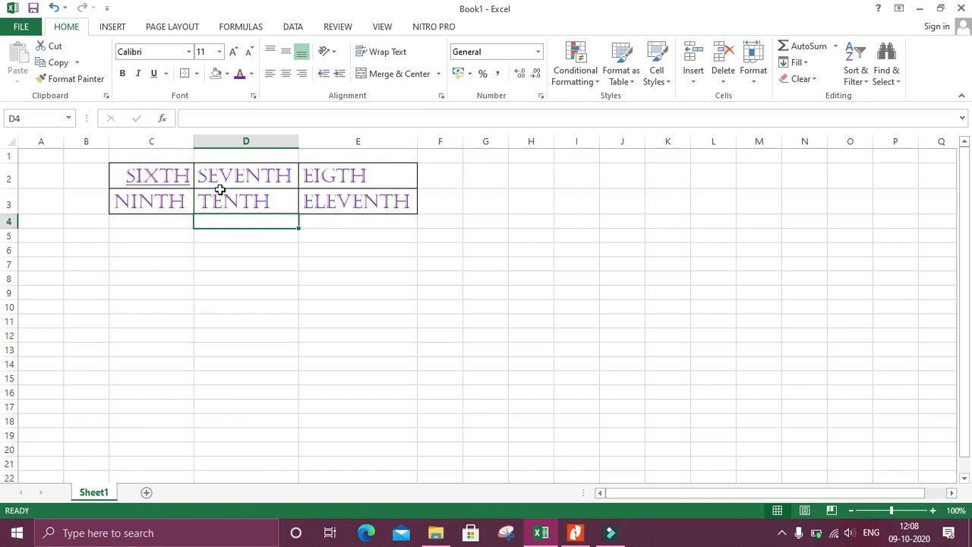
Fill the words of C2:E2 down into row 3 and align the table's text to the centre and middle.
{"action": "left_click_drag", "start_coordinate": [156, 176], "coordinate": [337, 188]}
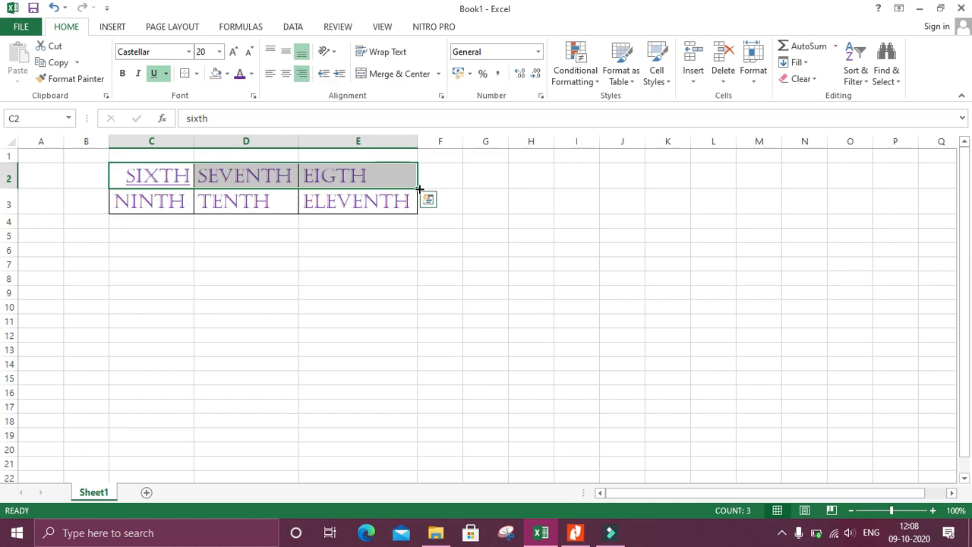
{"action": "left_click_drag", "start_coordinate": [419, 188], "coordinate": [418, 217]}
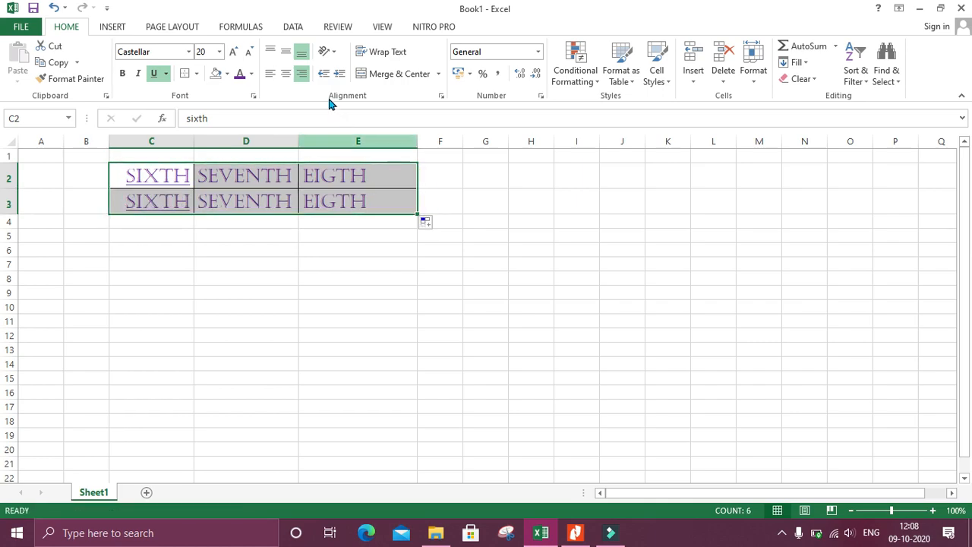
{"action": "left_click", "coordinate": [286, 73]}
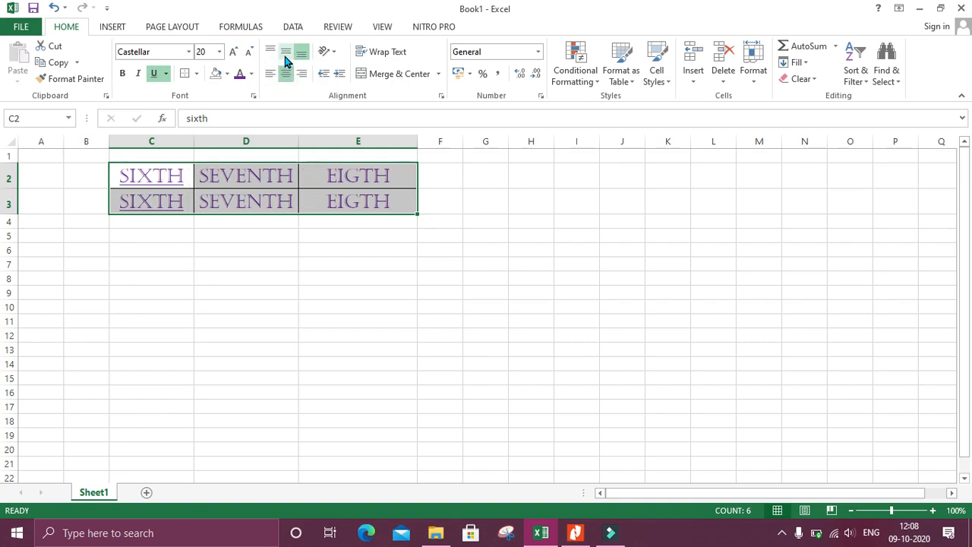
{"action": "left_click", "coordinate": [286, 51]}
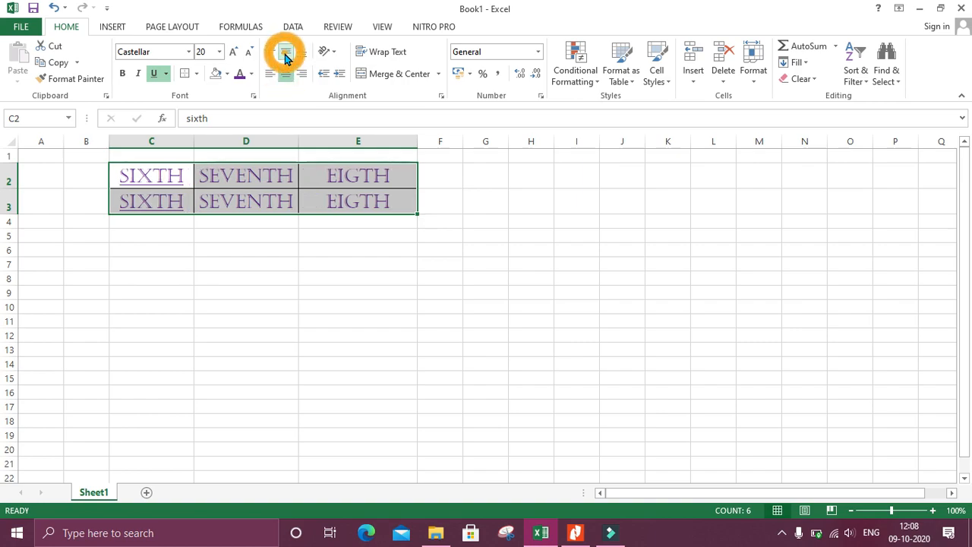
{"action": "left_click", "coordinate": [302, 281]}
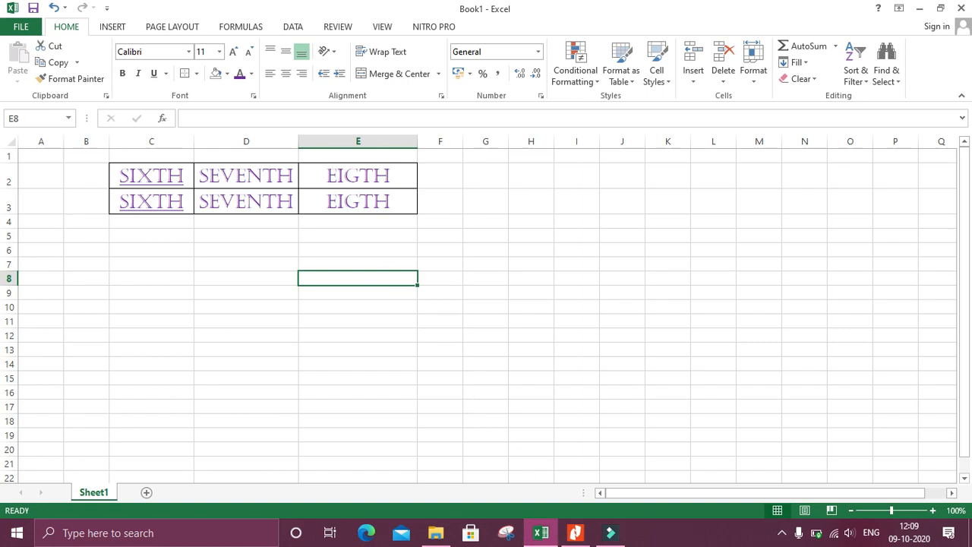
Switch to the class6th chap.5 PDF in Nitro Pro and read the sections on borders, worksheet structure and selecting rows and columns.
{"action": "left_click", "coordinate": [574, 532]}
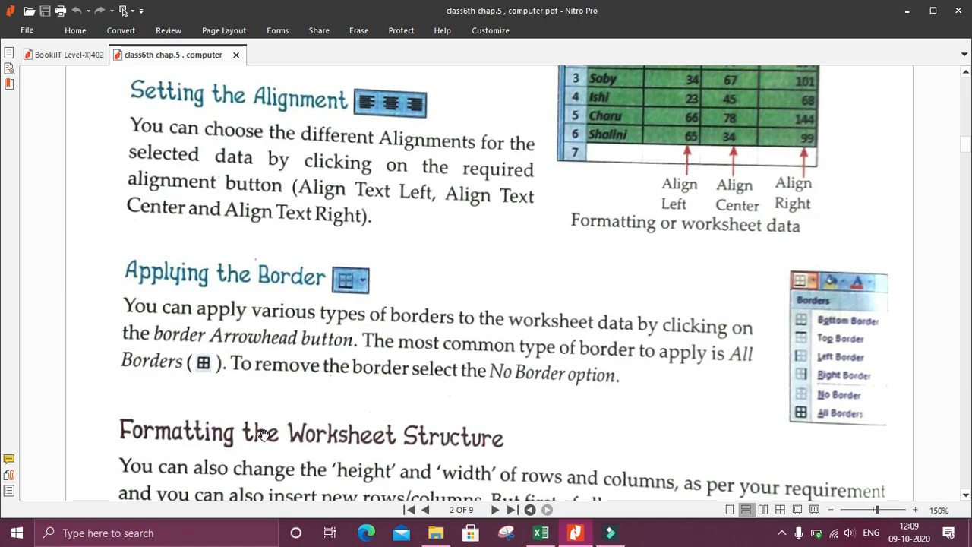
{"action": "scroll", "coordinate": [539, 360], "scroll_direction": "down", "scroll_amount": 2}
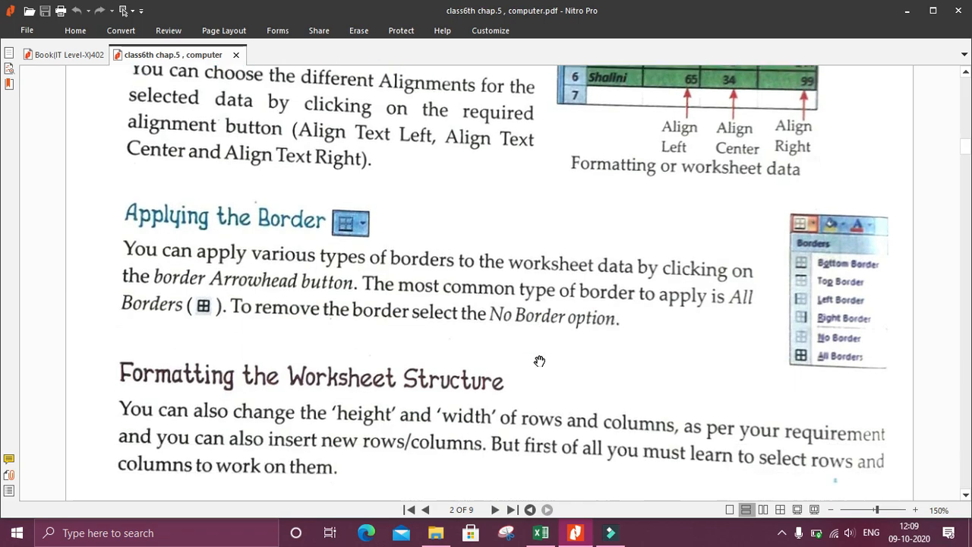
{"action": "scroll", "coordinate": [539, 361], "scroll_direction": "down", "scroll_amount": 1}
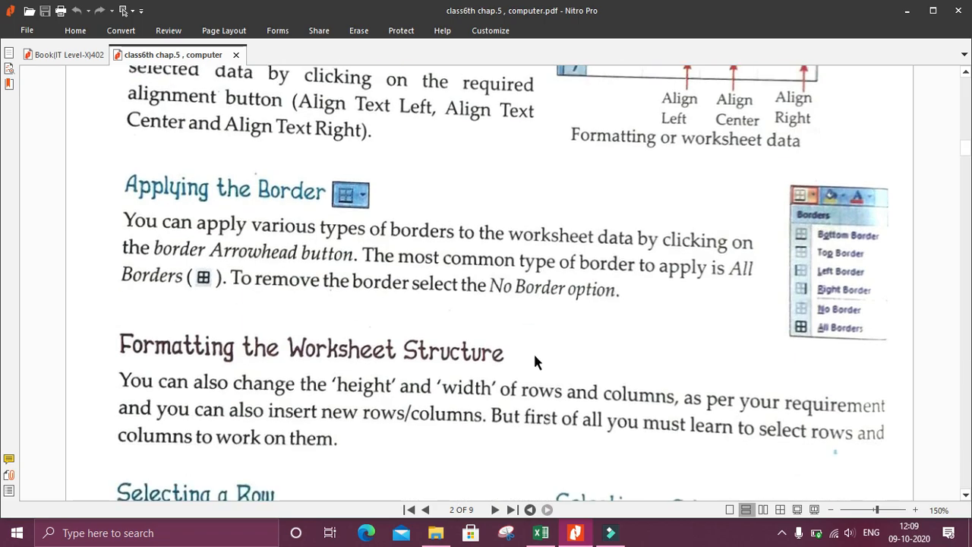
{"action": "scroll", "coordinate": [534, 362], "scroll_direction": "down", "scroll_amount": 1}
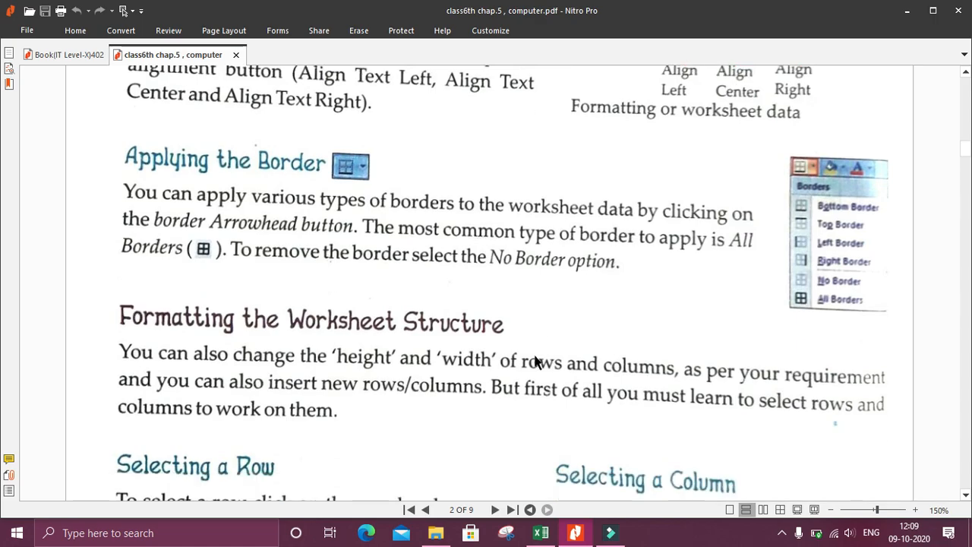
{"action": "scroll", "coordinate": [537, 360], "scroll_direction": "down", "scroll_amount": 1}
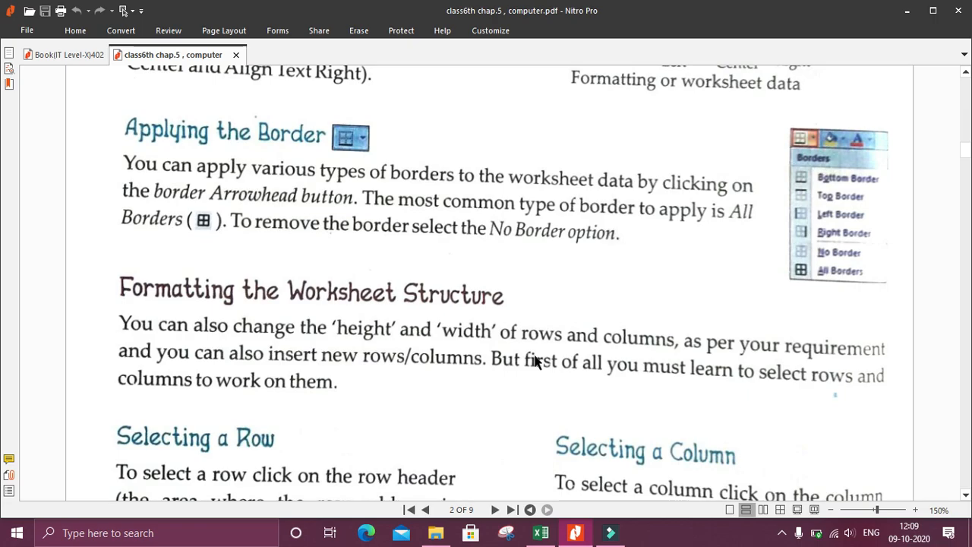
{"action": "scroll", "coordinate": [536, 361], "scroll_direction": "down", "scroll_amount": 1}
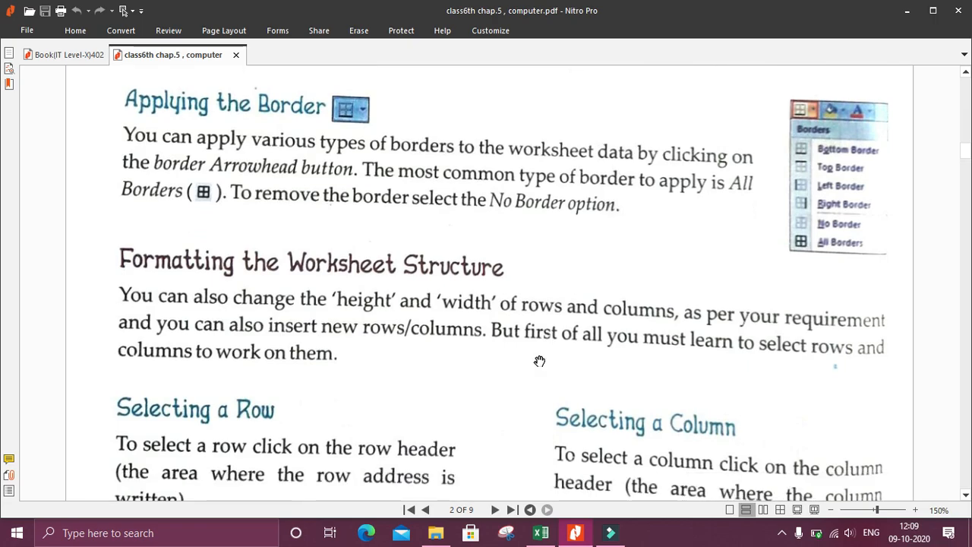
{"action": "scroll", "coordinate": [536, 361], "scroll_direction": "down", "scroll_amount": 5}
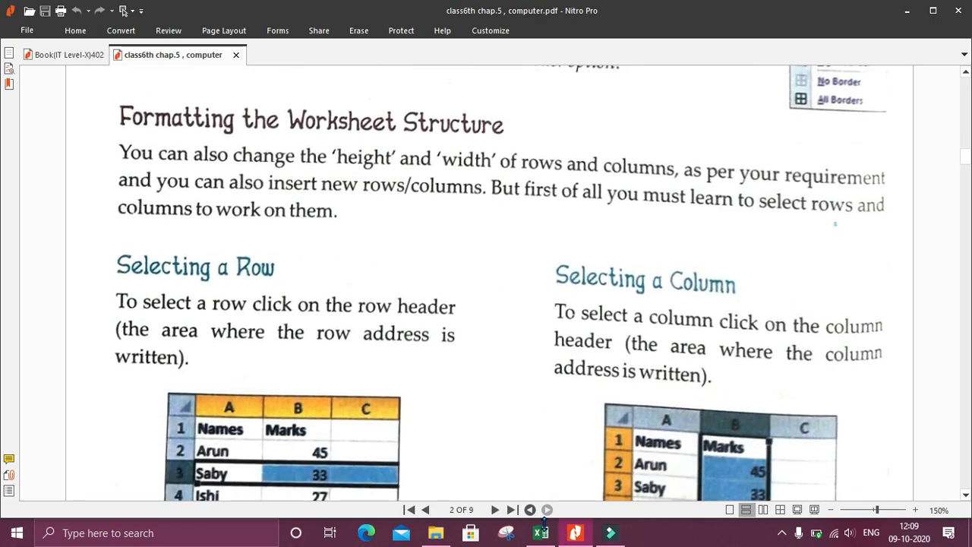
{"action": "left_click", "coordinate": [577, 541]}
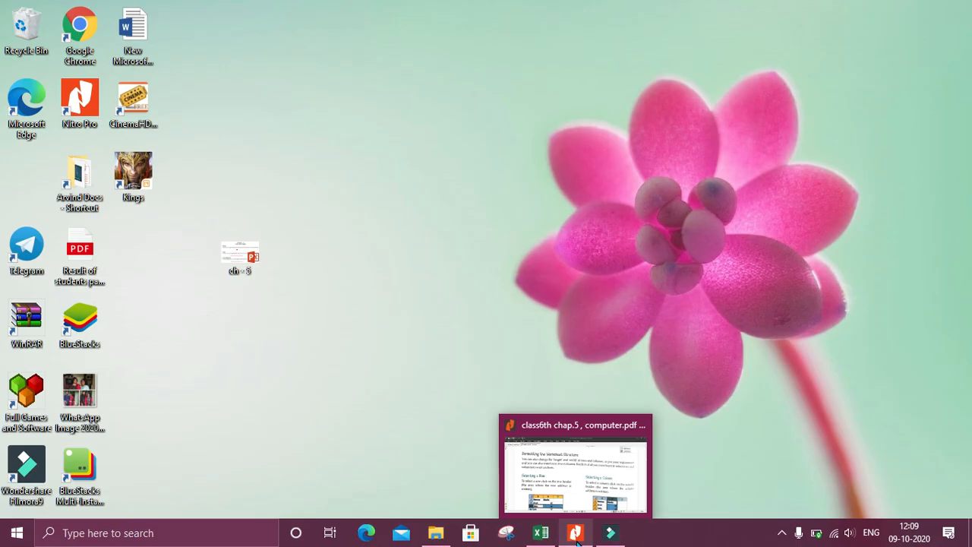
{"action": "left_click", "coordinate": [577, 540]}
Switch to Excel and select the table C2:E3 by extending the selection from C3, and deselect it by choosing C5.
{"action": "left_click", "coordinate": [549, 536]}
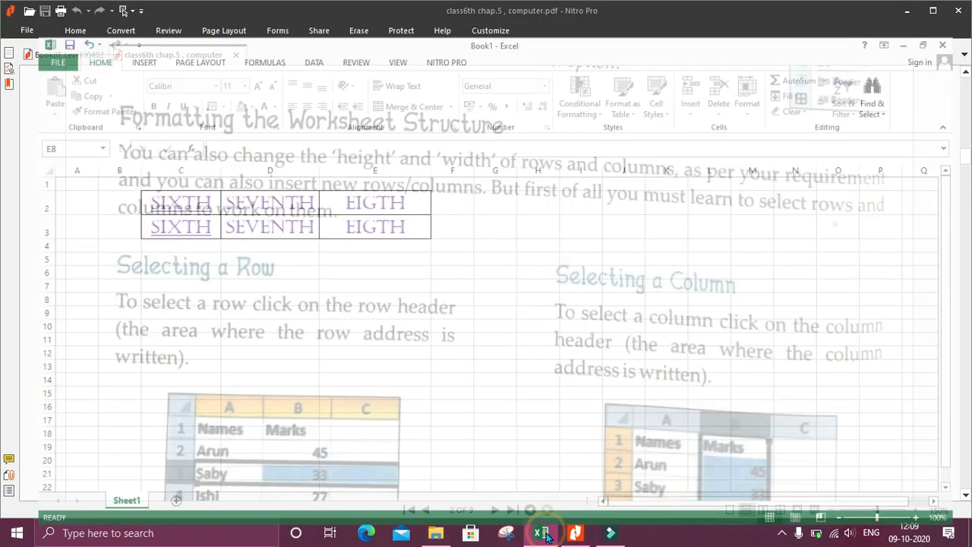
{"action": "left_click", "coordinate": [122, 327]}
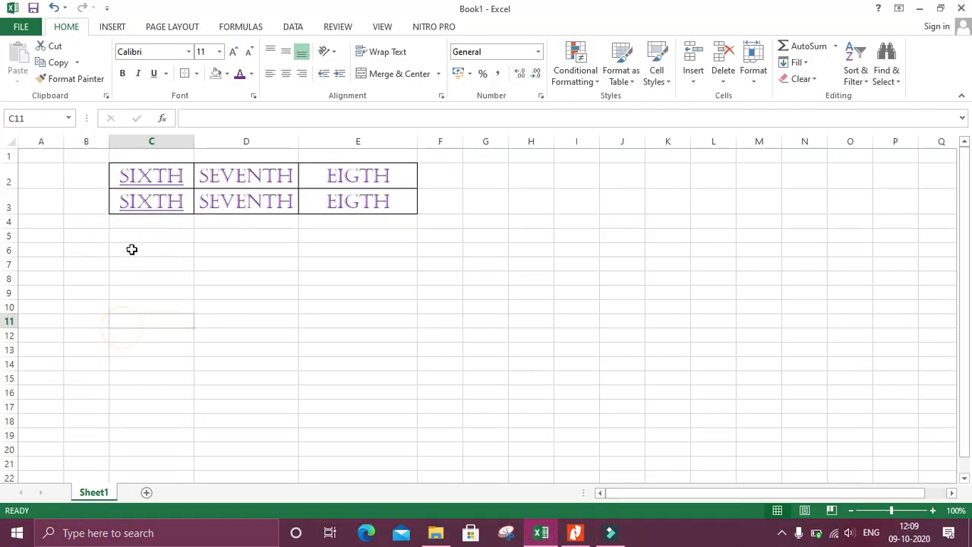
{"action": "left_click", "coordinate": [133, 177]}
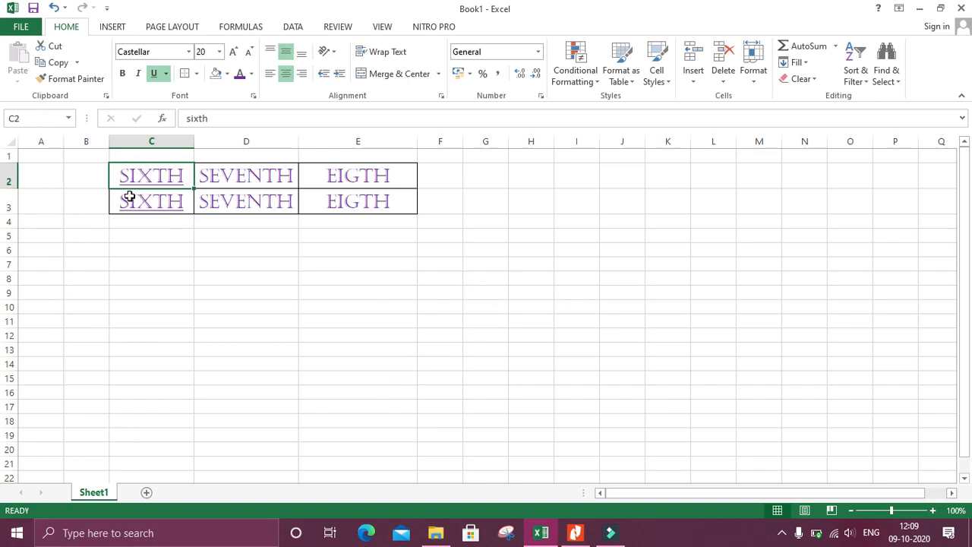
{"action": "left_click", "coordinate": [127, 200]}
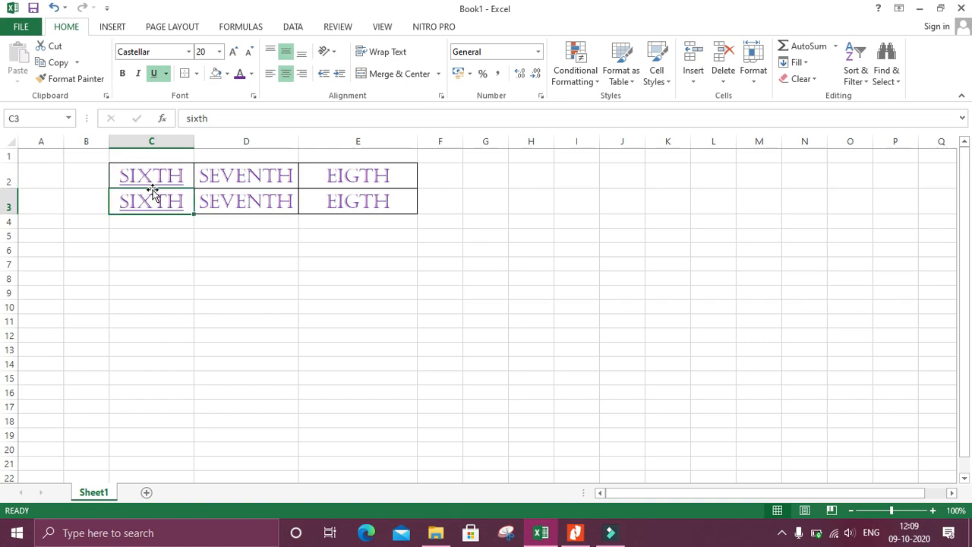
{"action": "left_click", "coordinate": [150, 207]}
{"action": "key", "text": "shift+Right"}
{"action": "key", "text": "shift+Right"}
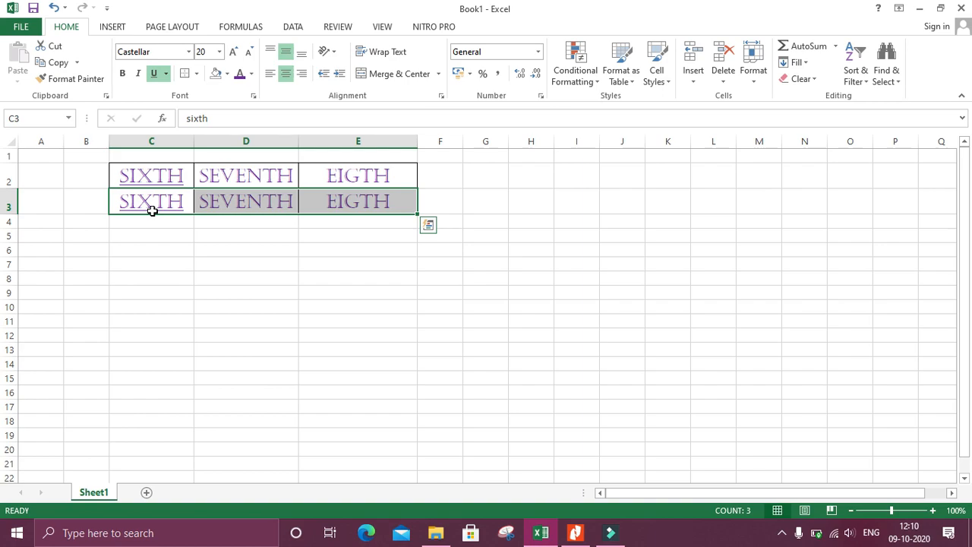
{"action": "key", "text": "shift+Up"}
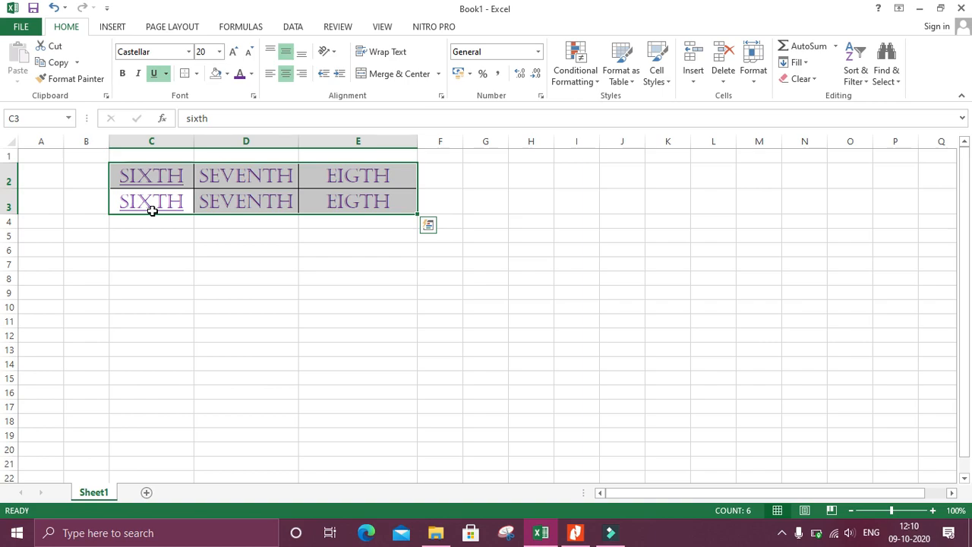
{"action": "left_click", "coordinate": [123, 232]}
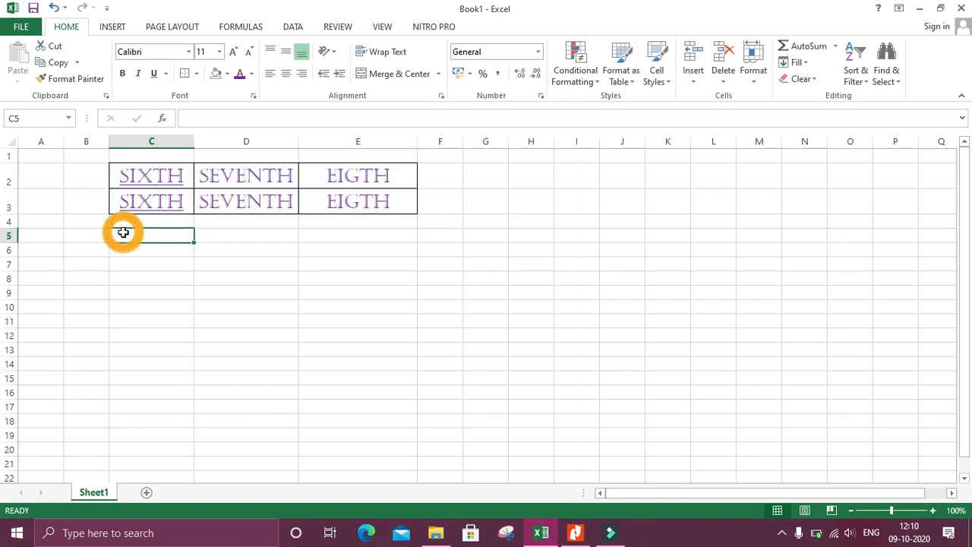
Select the cells C2:E2 in the table's first row.
{"action": "left_click", "coordinate": [122, 173]}
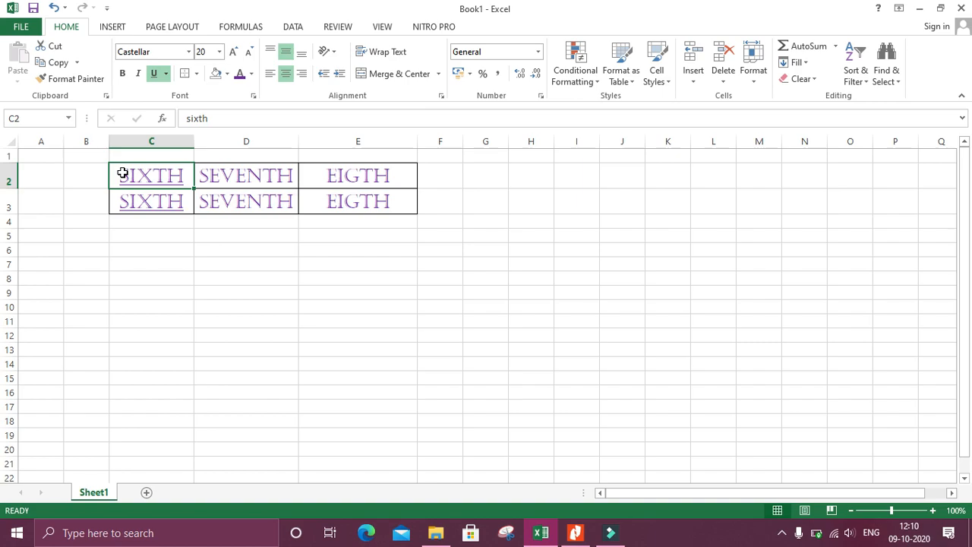
{"action": "left_click_drag", "start_coordinate": [122, 174], "coordinate": [360, 180]}
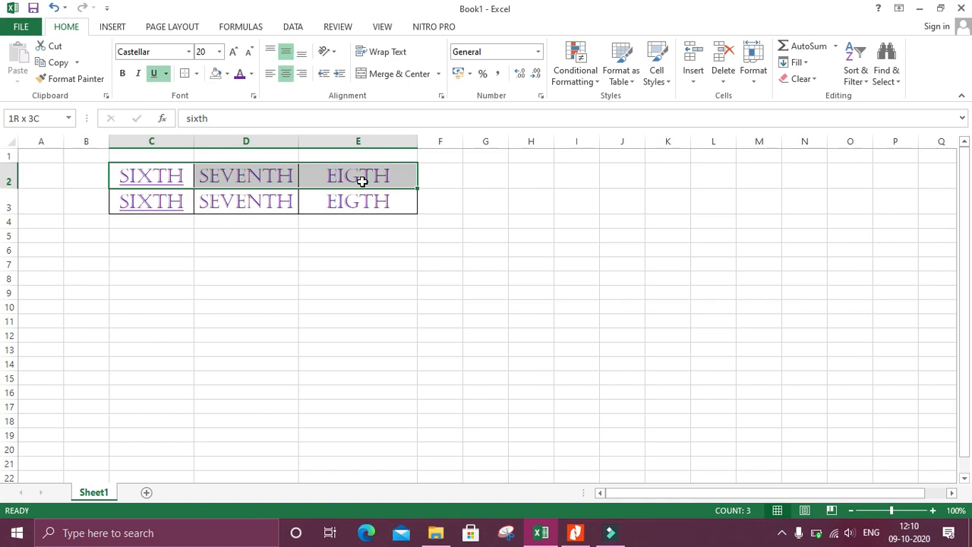
{"action": "left_click_drag", "start_coordinate": [361, 180], "coordinate": [362, 181]}
Switch to the PDF chapter in Nitro Pro and read the sections on changing the column width and row height.
{"action": "mouse_move", "coordinate": [570, 533]}
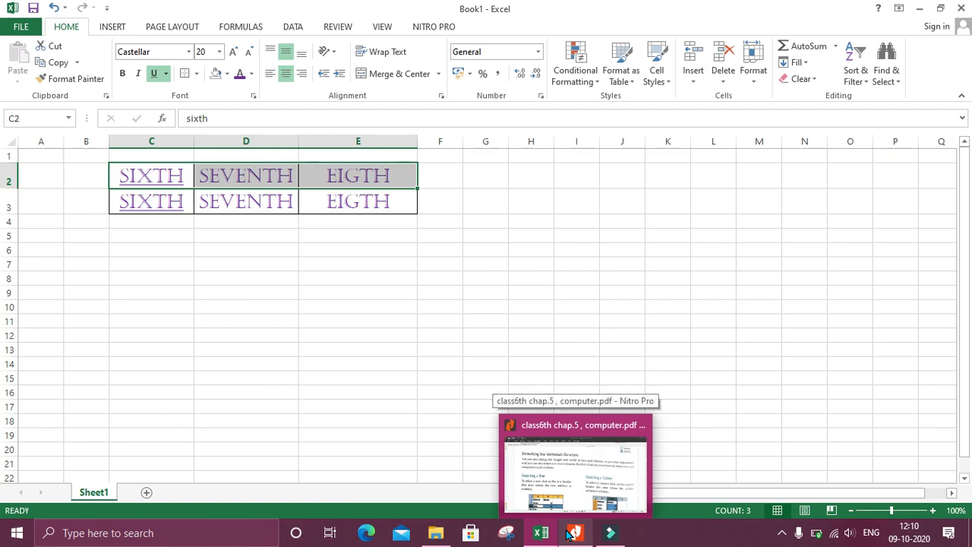
{"action": "left_click", "coordinate": [570, 534]}
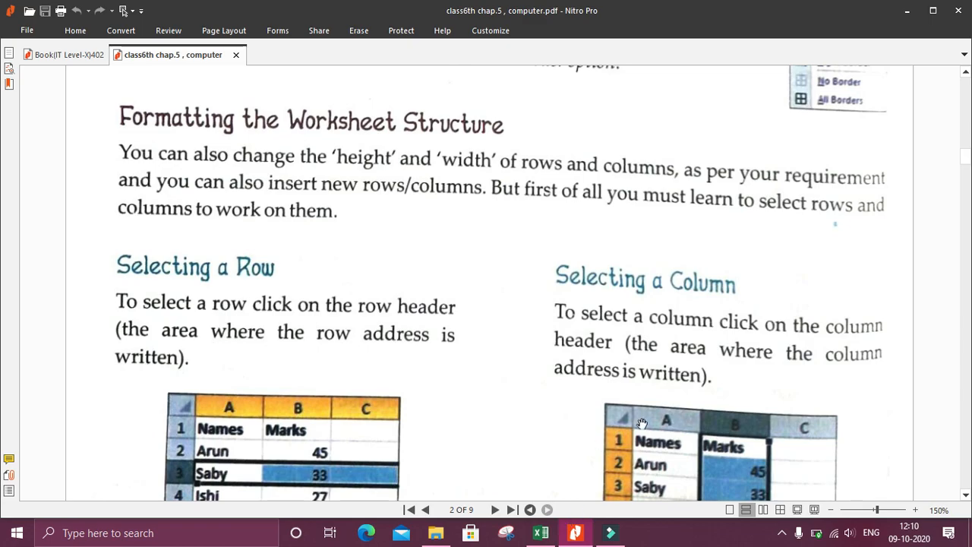
{"action": "scroll", "coordinate": [581, 422], "scroll_direction": "down", "scroll_amount": 5}
{"action": "scroll", "coordinate": [581, 419], "scroll_direction": "down", "scroll_amount": 6}
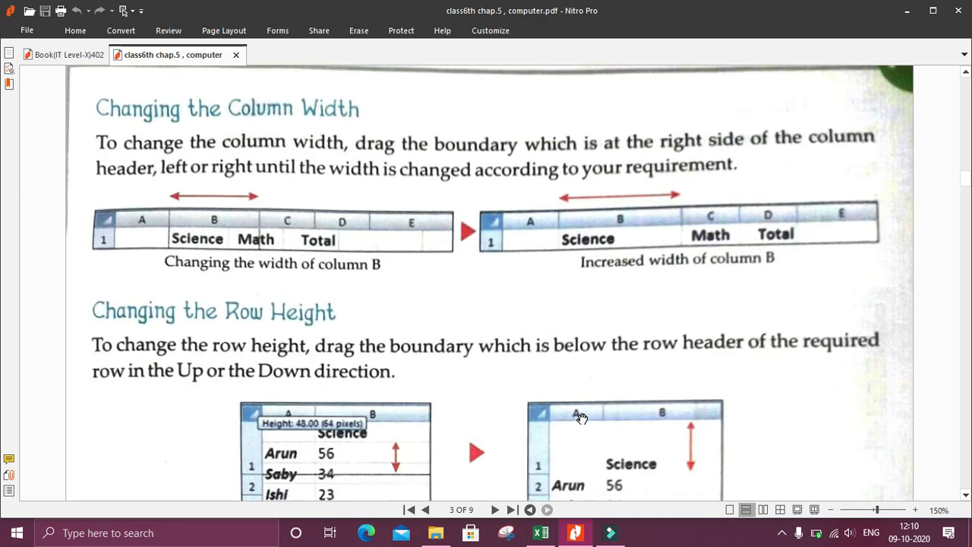
Switch to Excel and narrow columns D and C until their words no longer fit in the cells.
{"action": "left_click", "coordinate": [552, 534]}
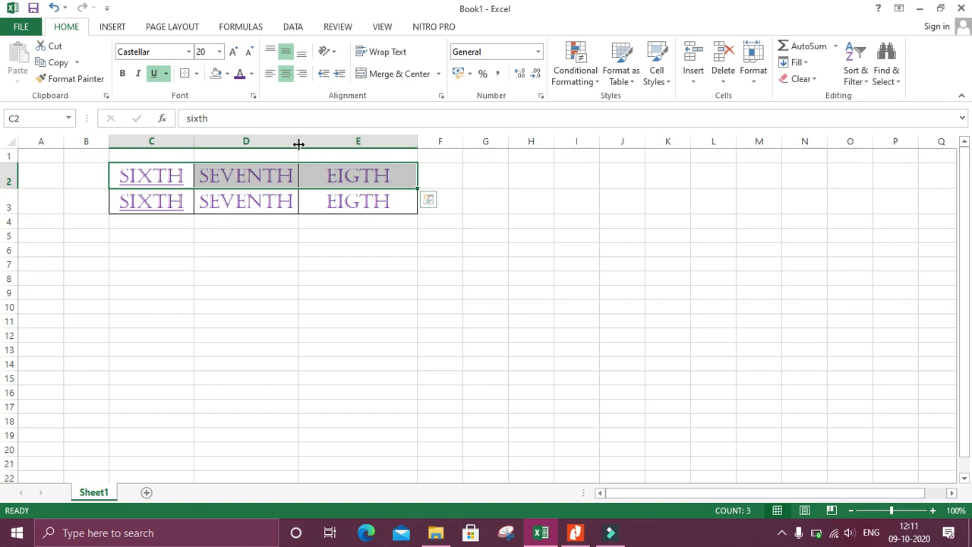
{"action": "left_click_drag", "start_coordinate": [298, 144], "coordinate": [262, 144]}
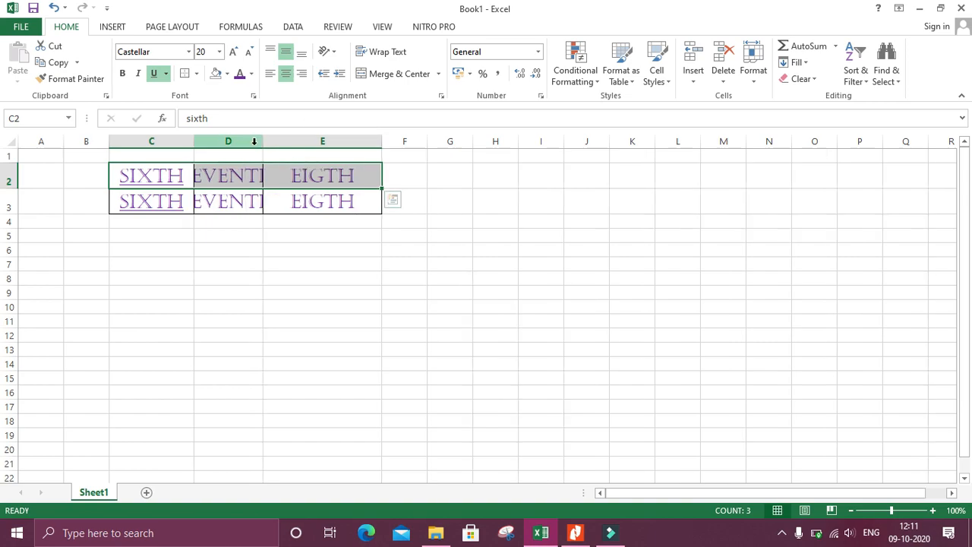
{"action": "left_click_drag", "start_coordinate": [195, 140], "coordinate": [165, 141]}
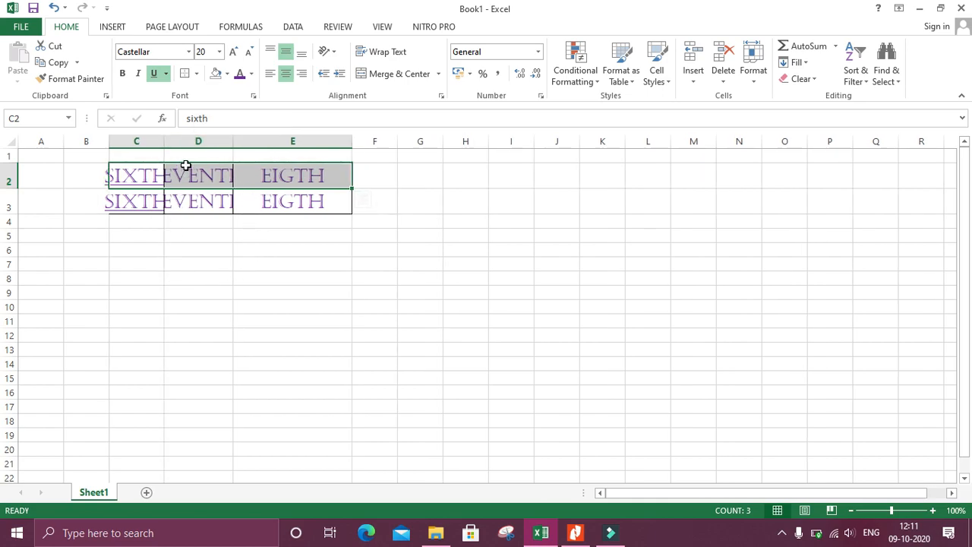
AutoFit the column widths and the row height for the selected cells C2:E2.
{"action": "left_click", "coordinate": [754, 79]}
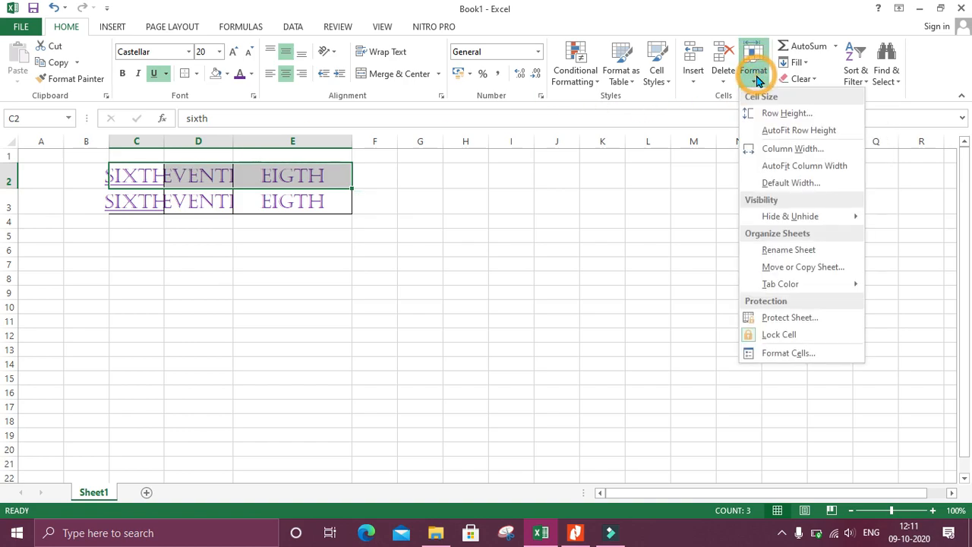
{"action": "left_click", "coordinate": [786, 167]}
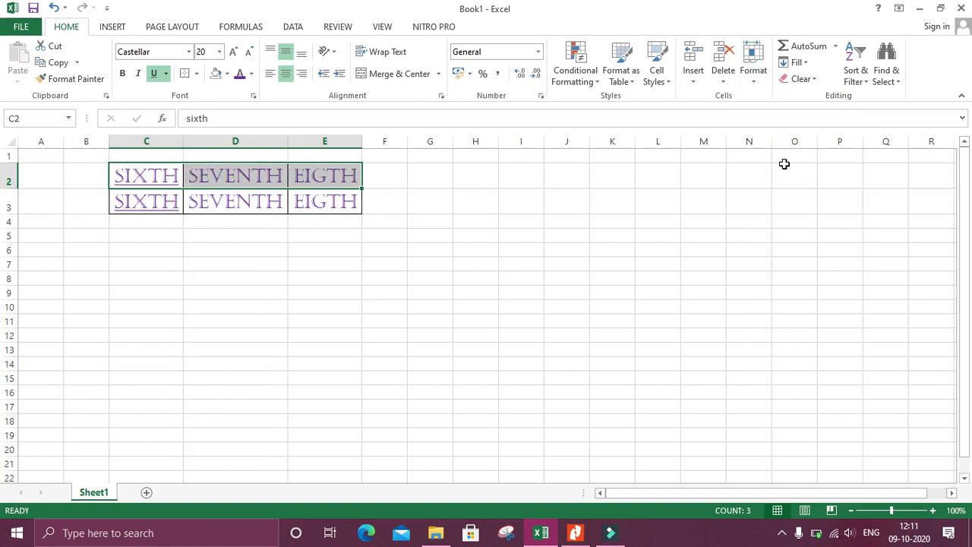
{"action": "left_click", "coordinate": [759, 78]}
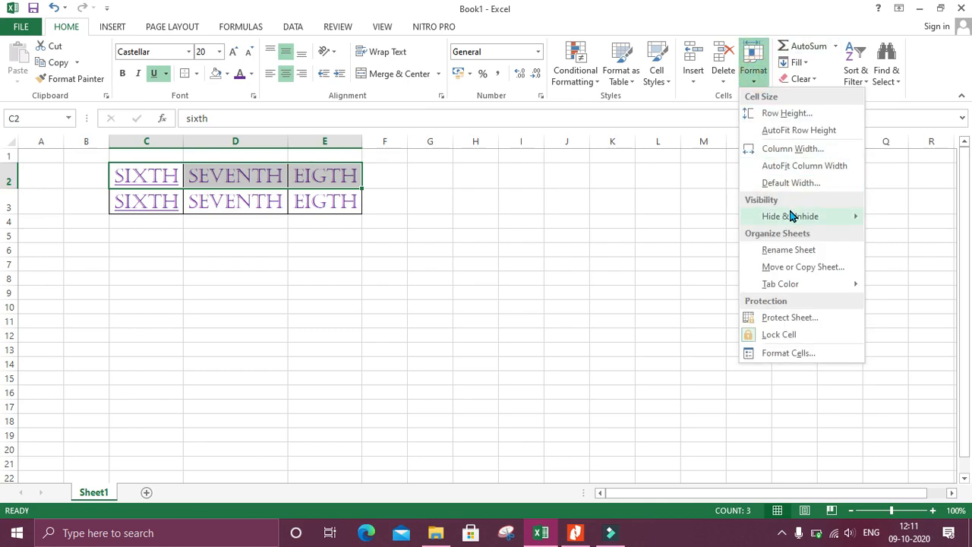
{"action": "mouse_move", "coordinate": [791, 215]}
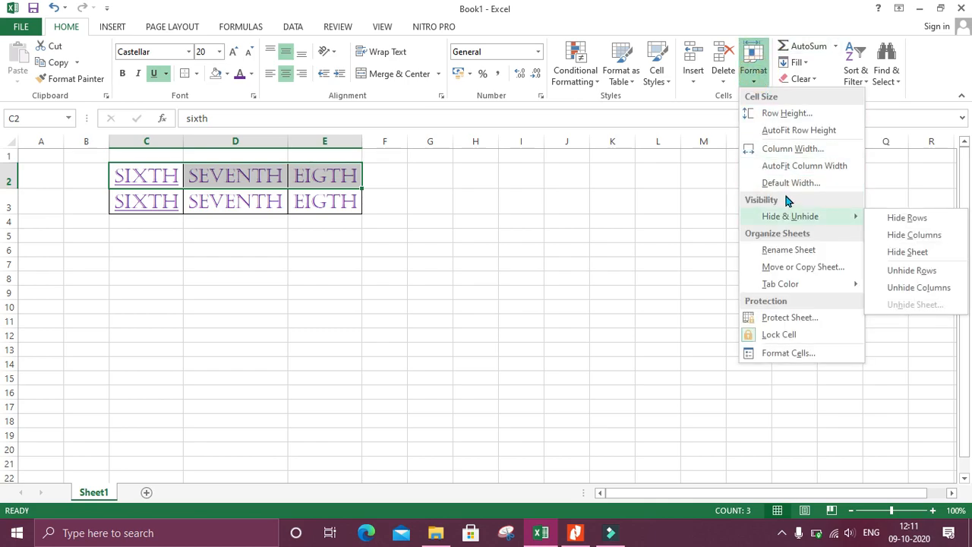
{"action": "left_click", "coordinate": [793, 134]}
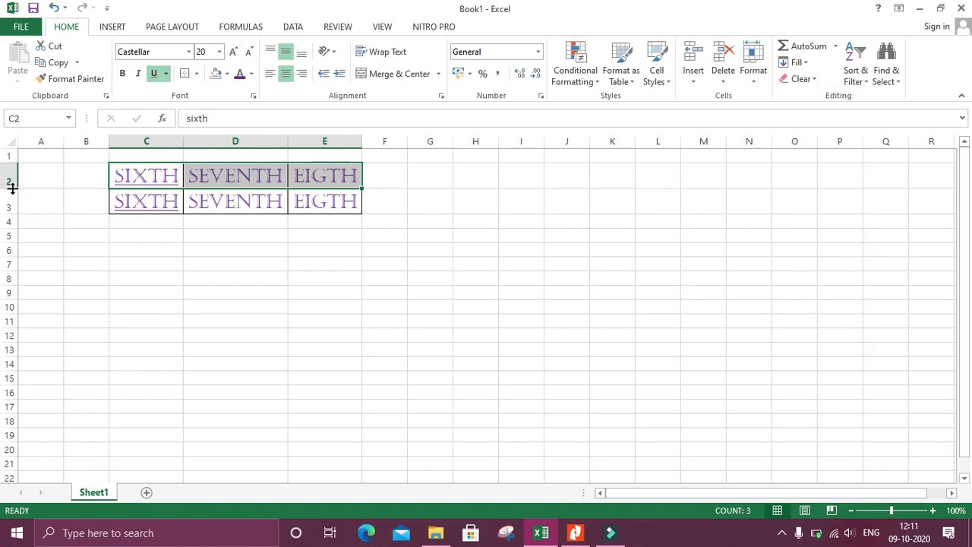
Enlarge the table by widening columns C, D and E and increasing the heights of rows 2 and 3.
{"action": "mouse_move", "coordinate": [12, 188]}
{"action": "left_mouse_down"}
{"action": "mouse_move", "coordinate": [13, 246]}
{"action": "mouse_move", "coordinate": [14, 199]}
{"action": "left_mouse_up"}
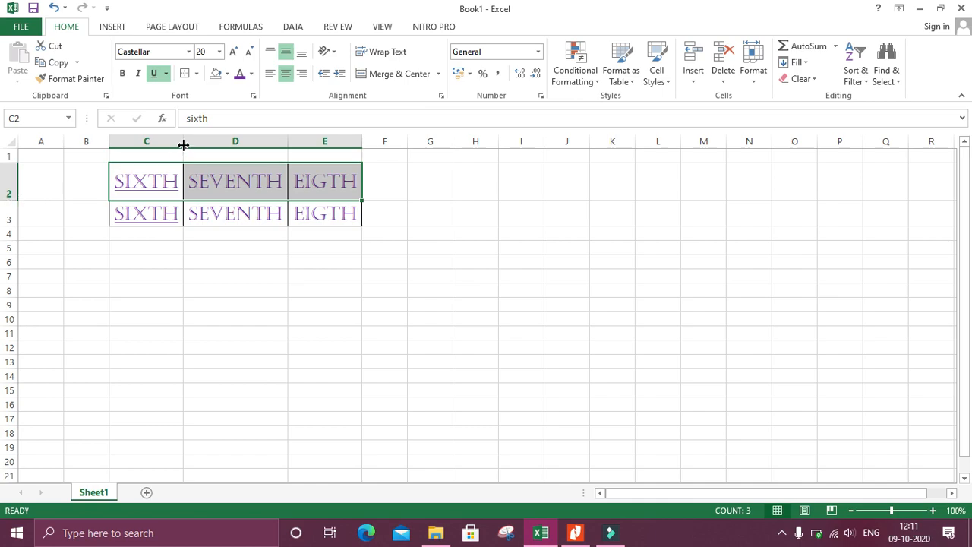
{"action": "left_click_drag", "start_coordinate": [185, 143], "coordinate": [208, 141]}
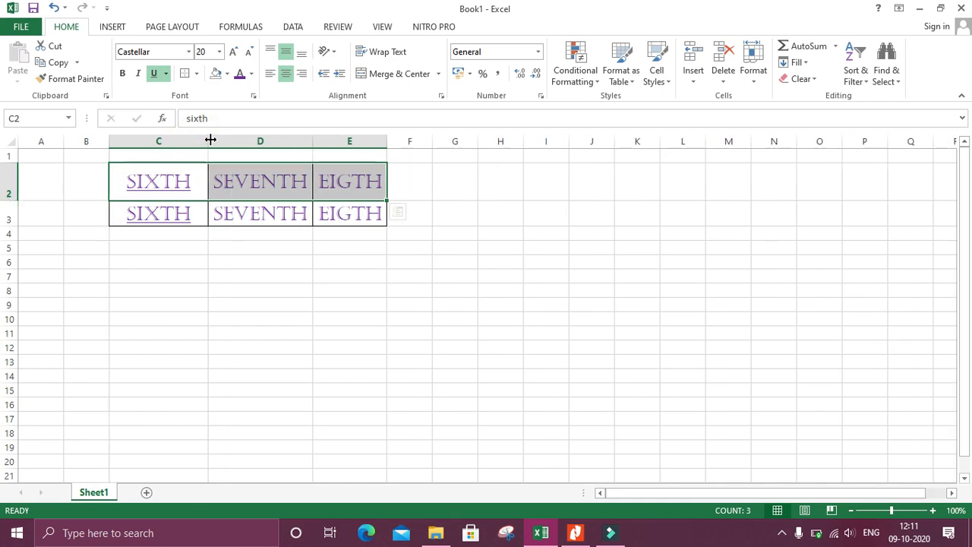
{"action": "left_click_drag", "start_coordinate": [312, 143], "coordinate": [345, 143]}
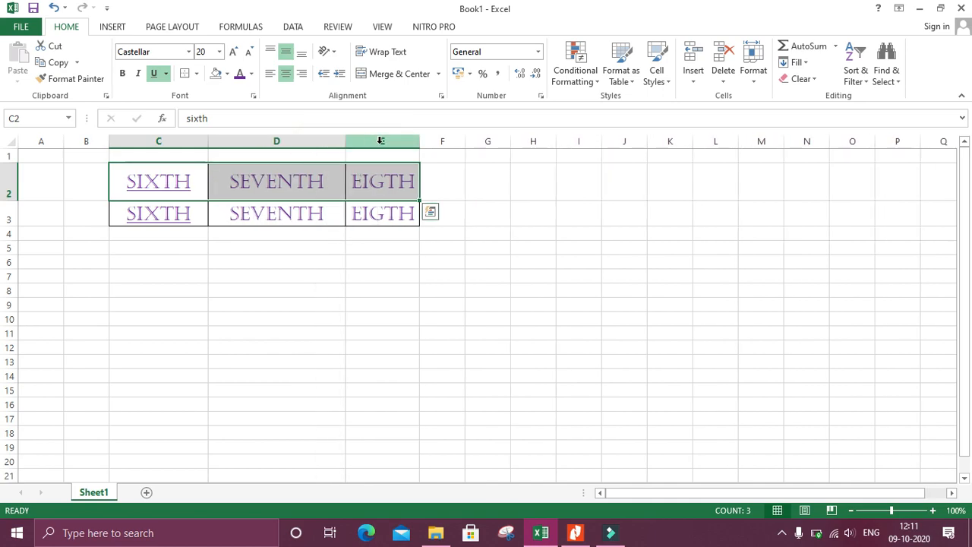
{"action": "left_click_drag", "start_coordinate": [418, 144], "coordinate": [451, 144]}
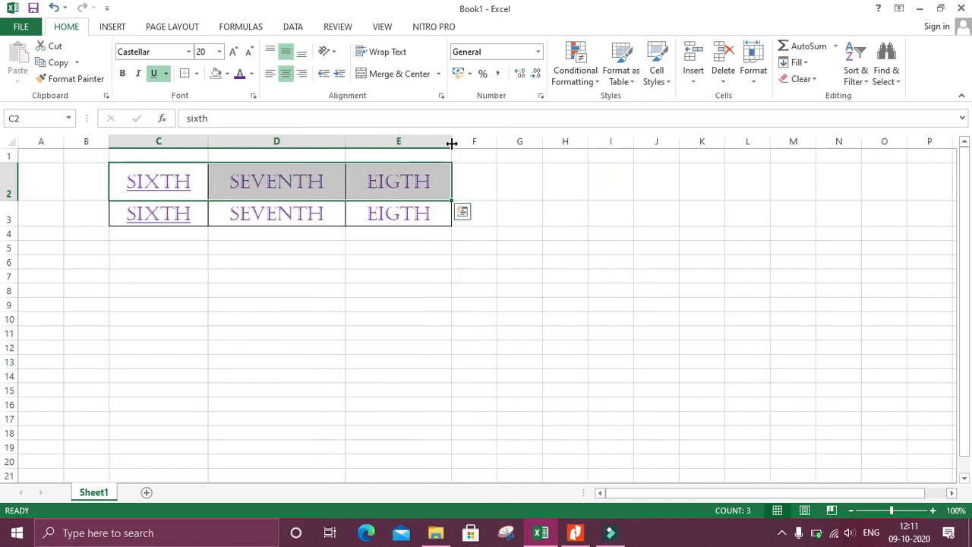
{"action": "left_click_drag", "start_coordinate": [12, 226], "coordinate": [11, 245]}
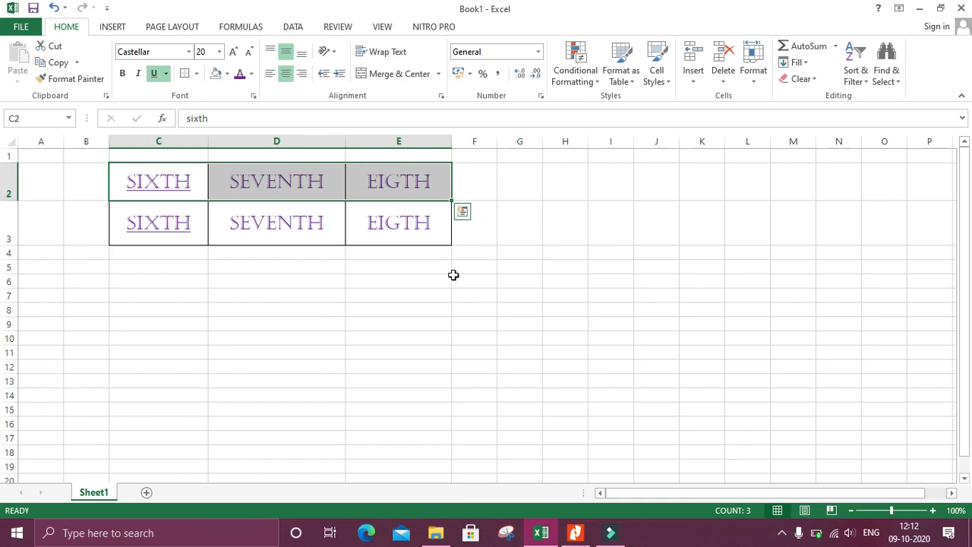
{"action": "left_click", "coordinate": [448, 276]}
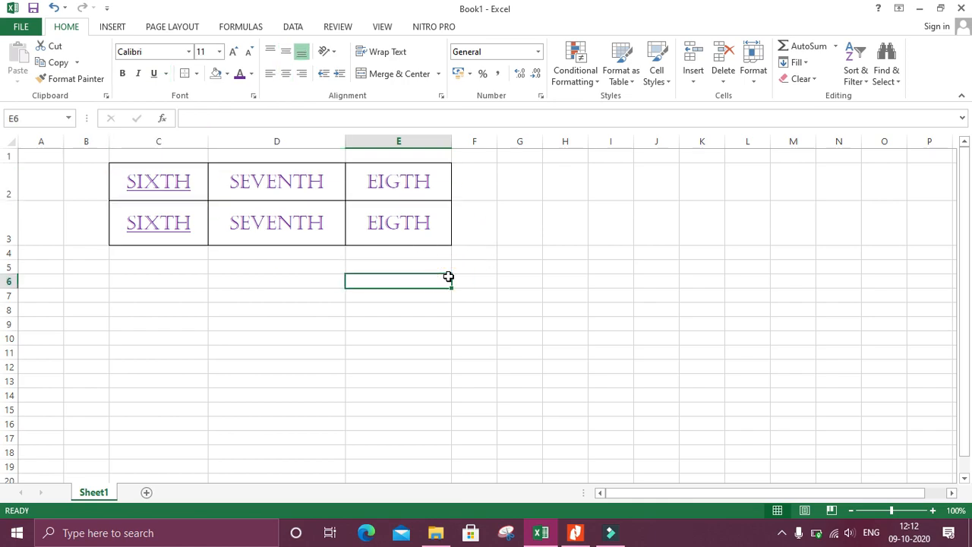
Switch to the PDF chapter in Nitro Pro, read the section on inserting a blank row, and return to Excel.
{"action": "left_click", "coordinate": [575, 533]}
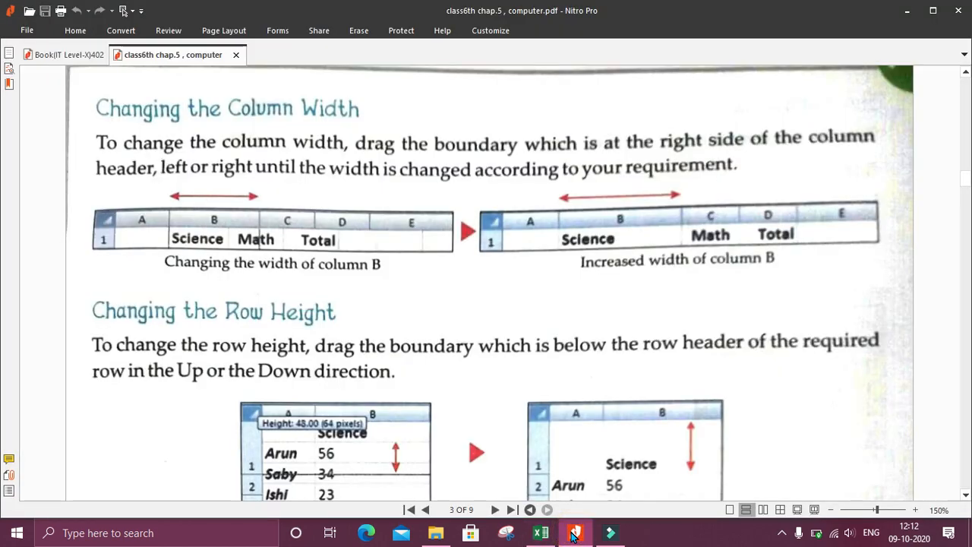
{"action": "key", "text": "Down"}
{"action": "key", "text": "Down"}
{"action": "key", "text": "Down"}
{"action": "key", "text": "Down"}
{"action": "key", "text": "Down"}
{"action": "key", "text": "Down"}
{"action": "key", "text": "Down"}
{"action": "key", "text": "Down"}
{"action": "key", "text": "Down"}
{"action": "key", "text": "Down"}
{"action": "key", "text": "Down"}
{"action": "key", "text": "Down"}
{"action": "key", "text": "Down"}
{"action": "key", "text": "Down"}
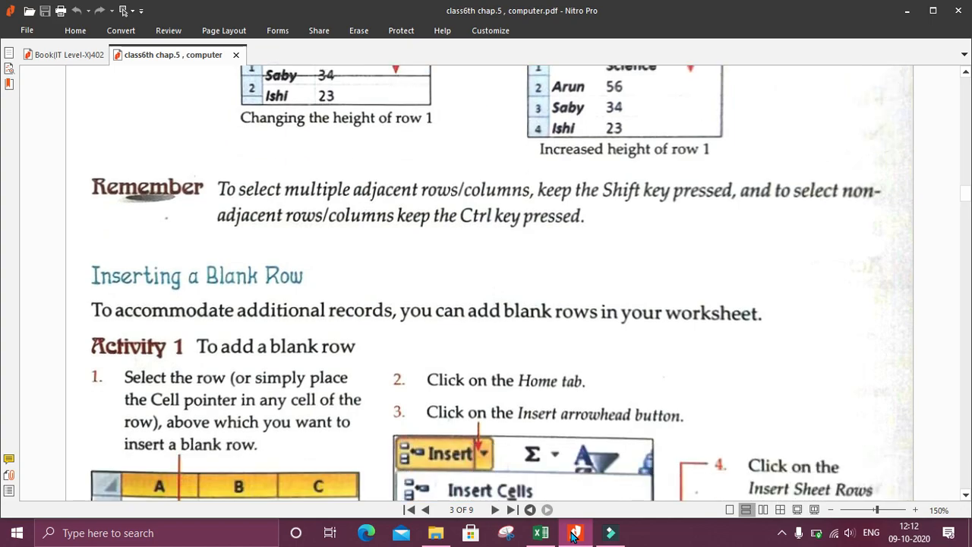
{"action": "key", "text": "Down"}
{"action": "key", "text": "Down"}
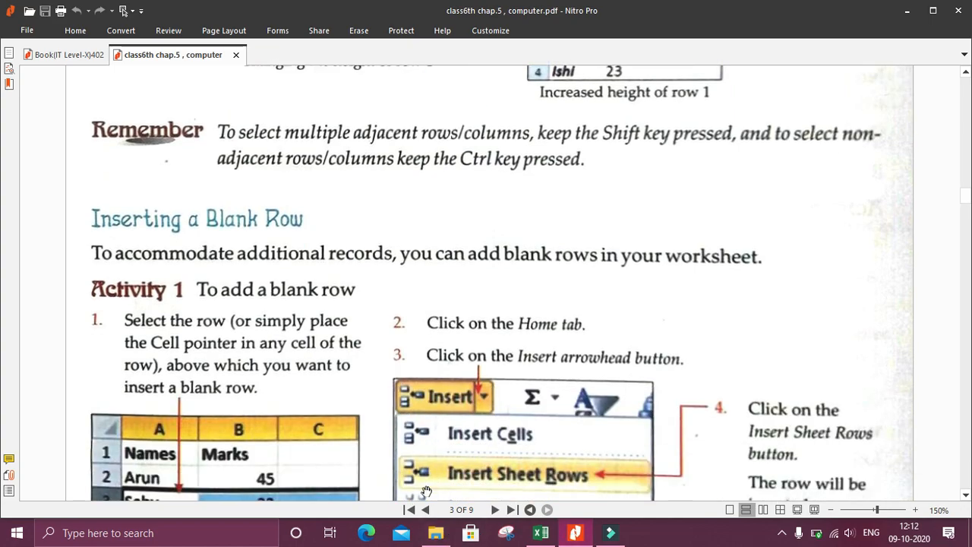
{"action": "left_click", "coordinate": [540, 532]}
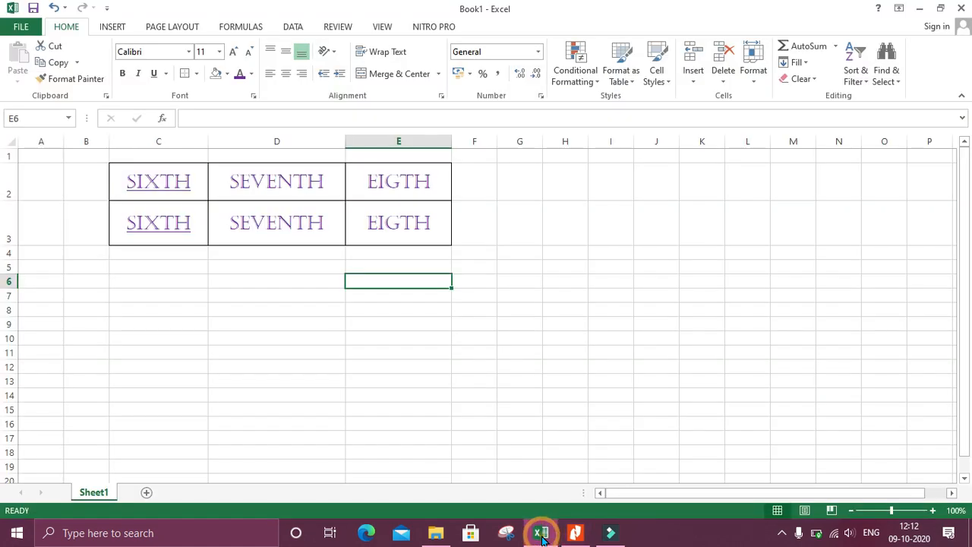
Try inserting a blank row above the table's first row, row 2, and undo the insertion.
{"action": "left_click", "coordinate": [134, 182]}
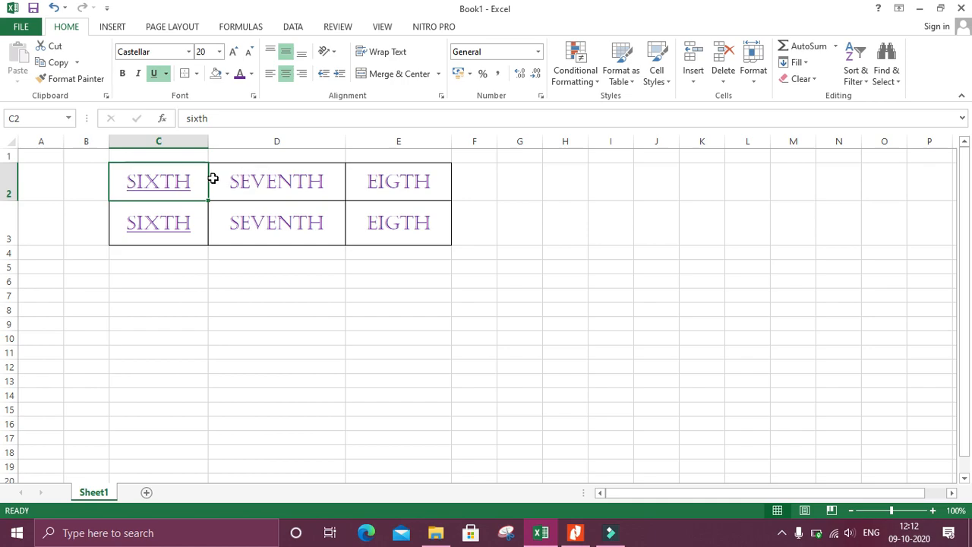
{"action": "right_click", "coordinate": [170, 187]}
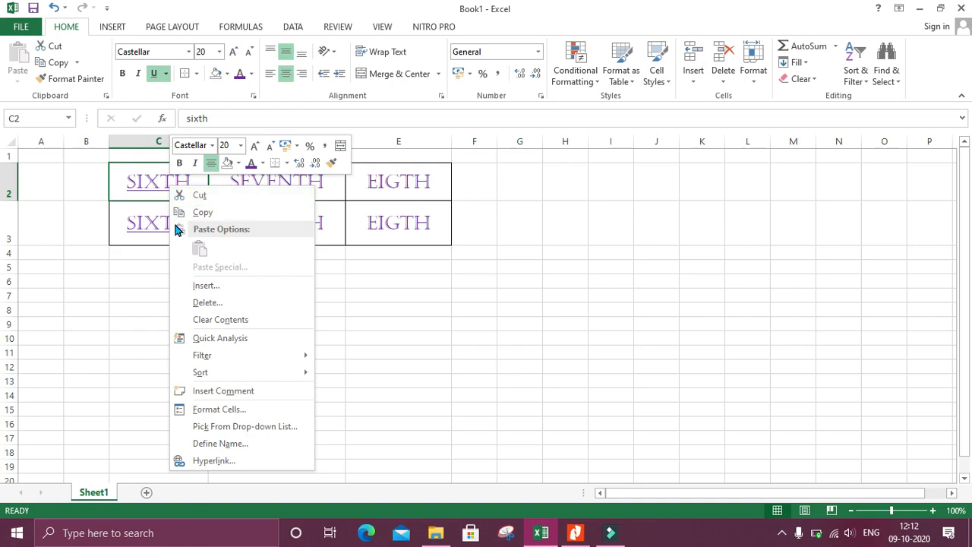
{"action": "right_click", "coordinate": [129, 195]}
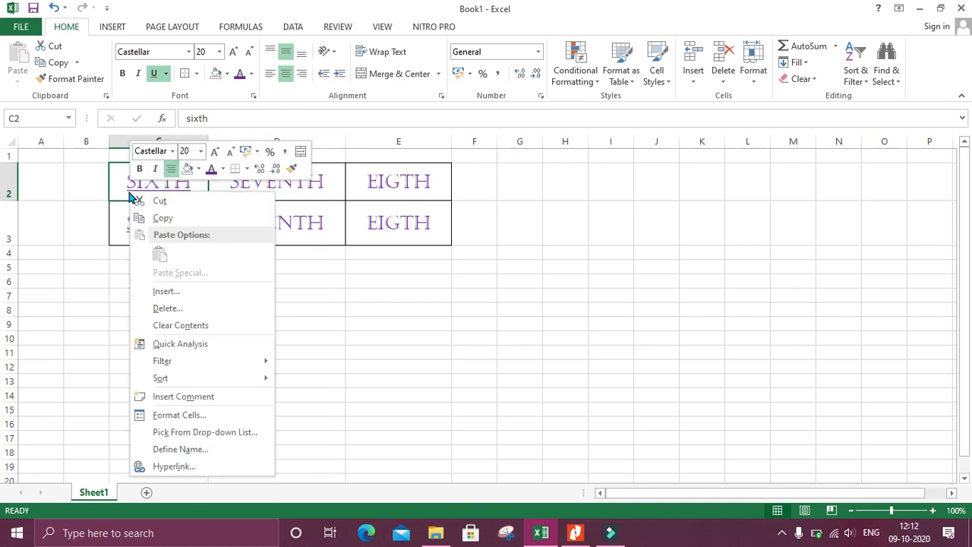
{"action": "left_click", "coordinate": [6, 176]}
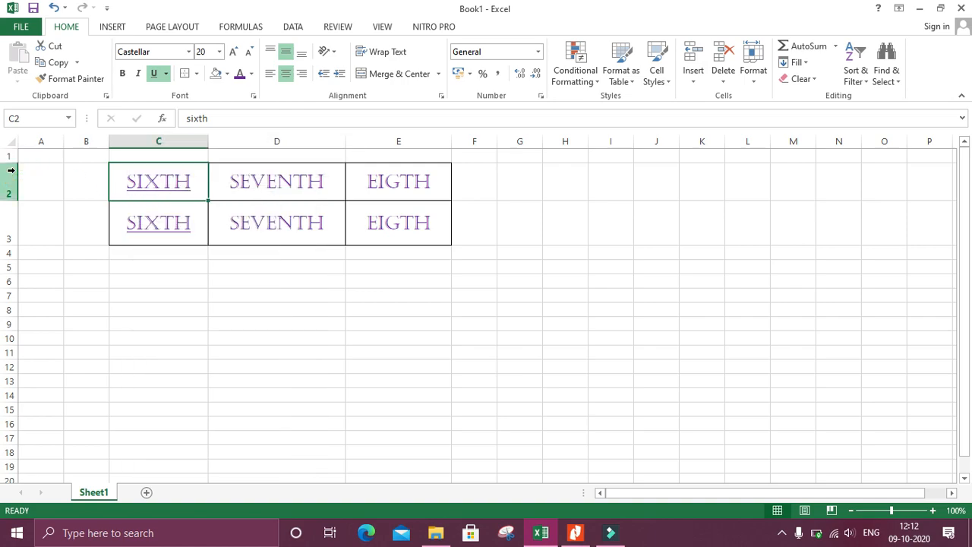
{"action": "right_click", "coordinate": [10, 179]}
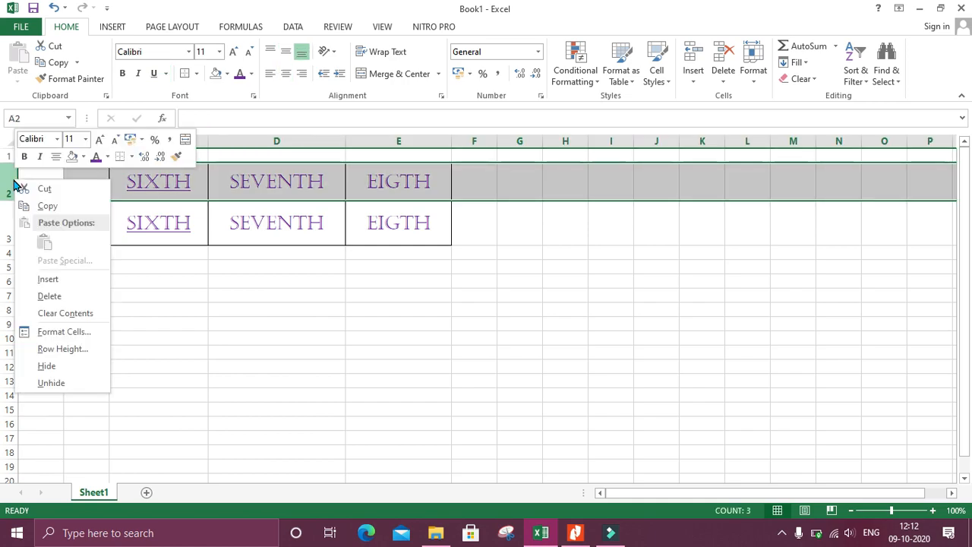
{"action": "left_click", "coordinate": [40, 279]}
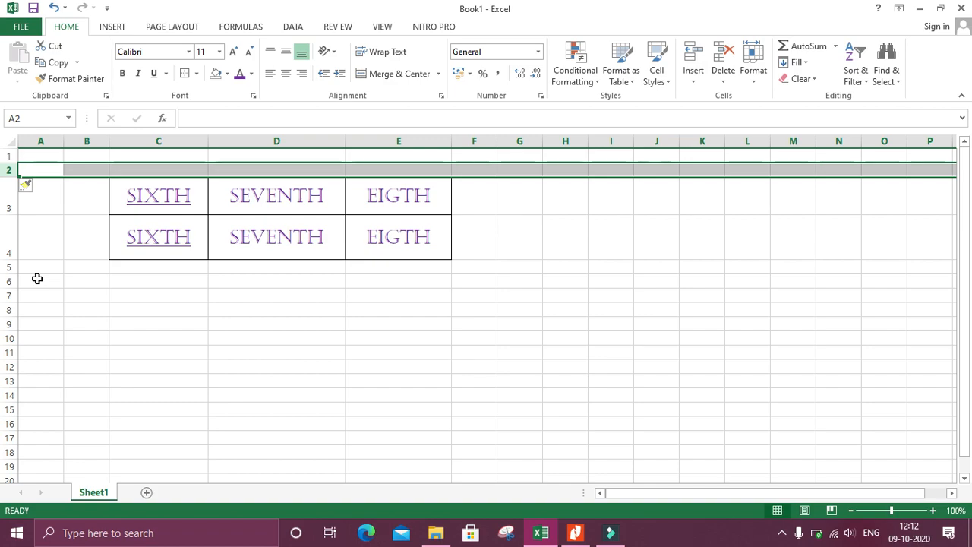
{"action": "key", "text": "ctrl+z"}
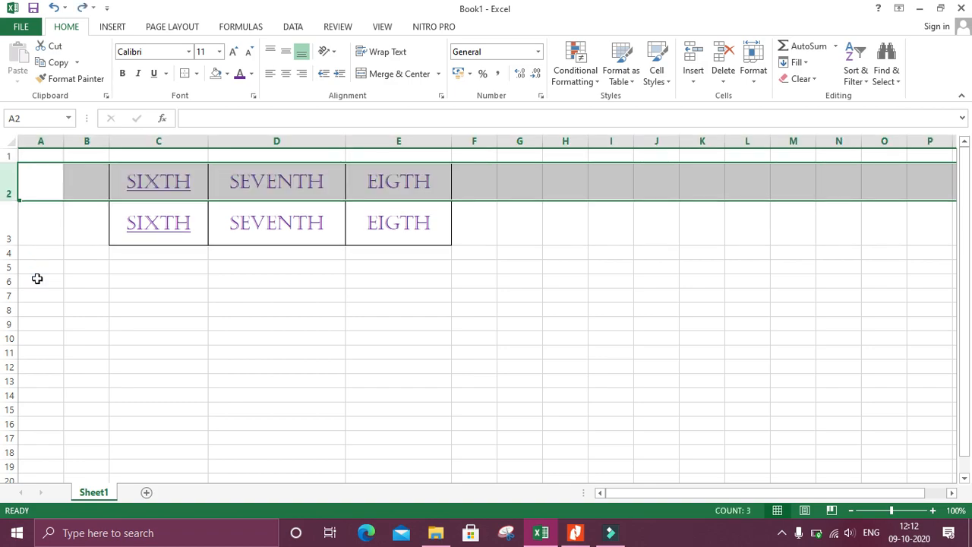
Insert a blank row above row 3, between the two rows of the table.
{"action": "left_click", "coordinate": [11, 220]}
{"action": "right_click", "coordinate": [12, 224]}
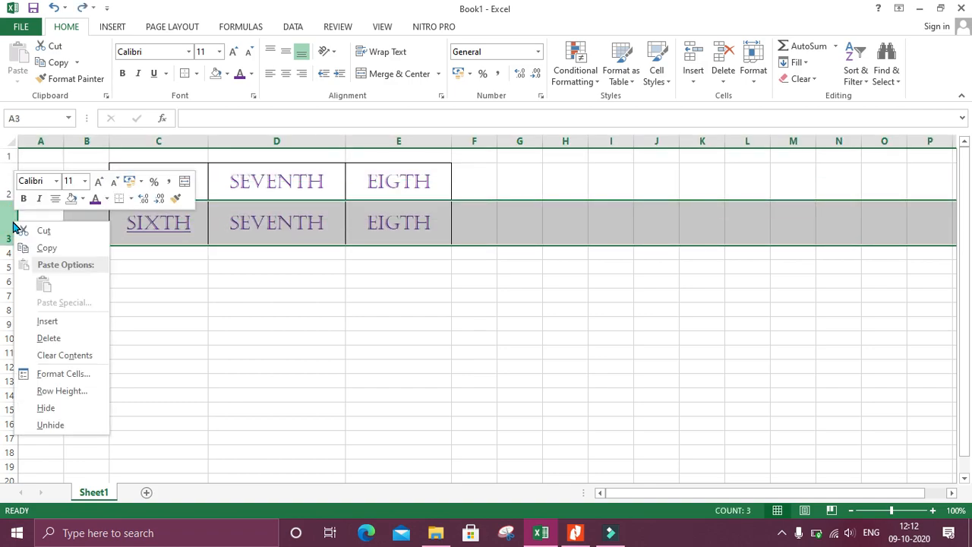
{"action": "left_click", "coordinate": [45, 320]}
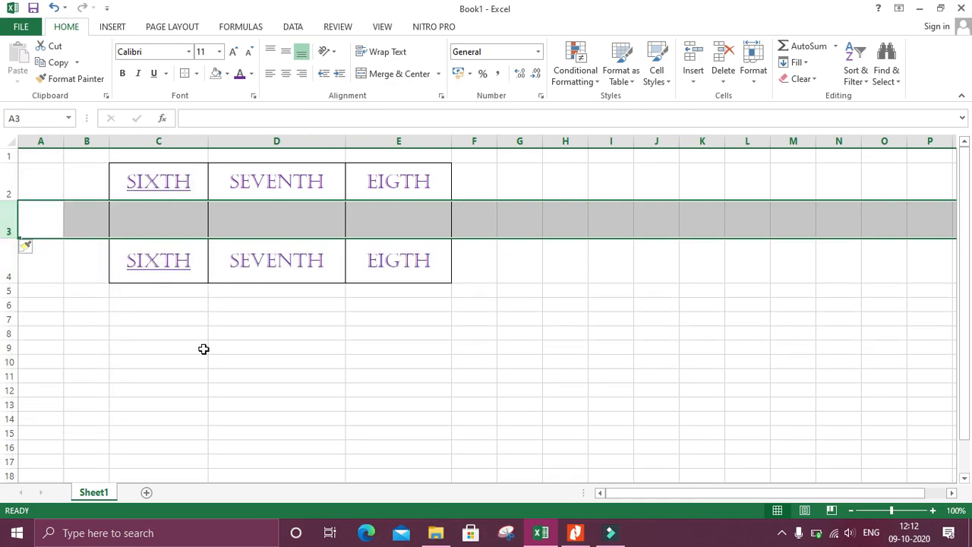
Fill the blank table row with "ninth" in C3, "tenth" in D3 and "eleventh" in E3.
{"action": "left_click", "coordinate": [175, 230]}
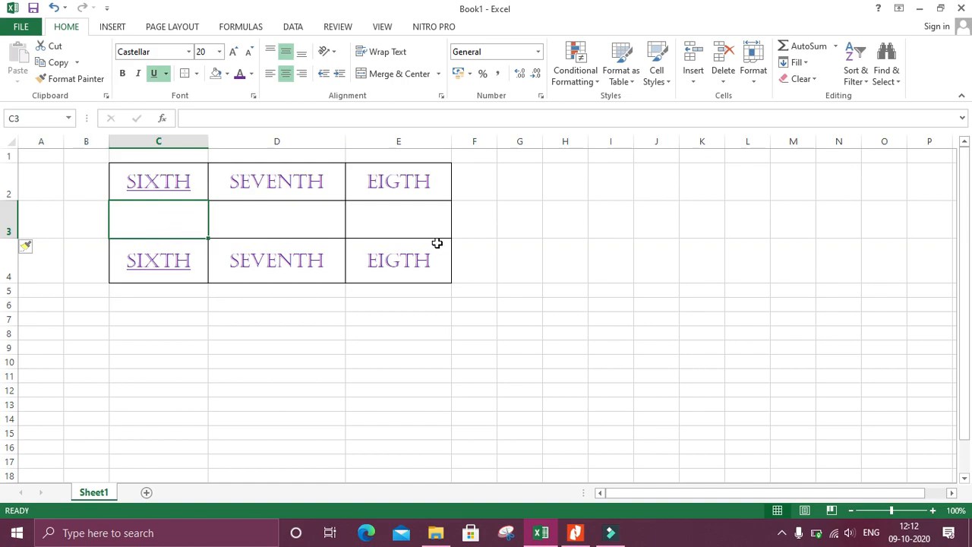
{"action": "left_click", "coordinate": [159, 217]}
{"action": "type", "text": "ninth"}
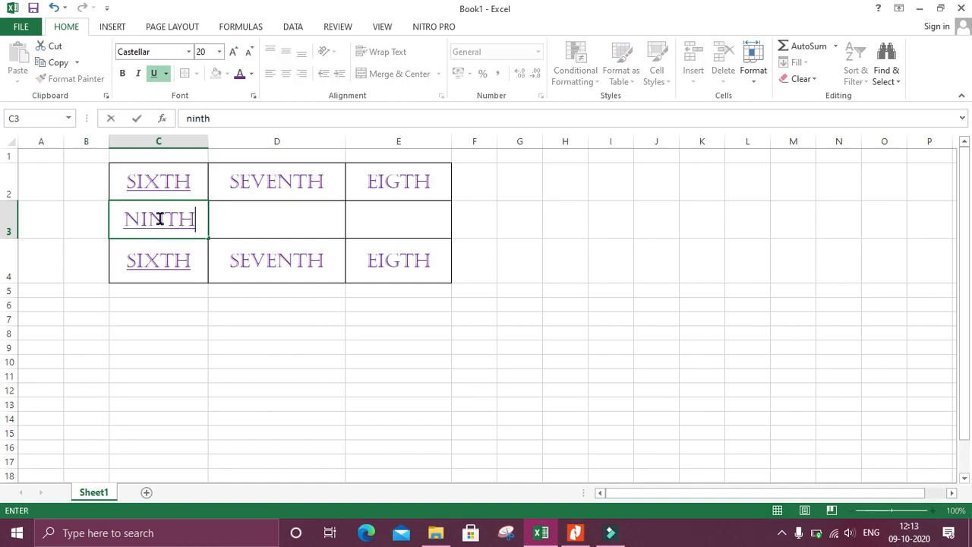
{"action": "key", "text": "Tab"}
{"action": "type", "text": "tenth"}
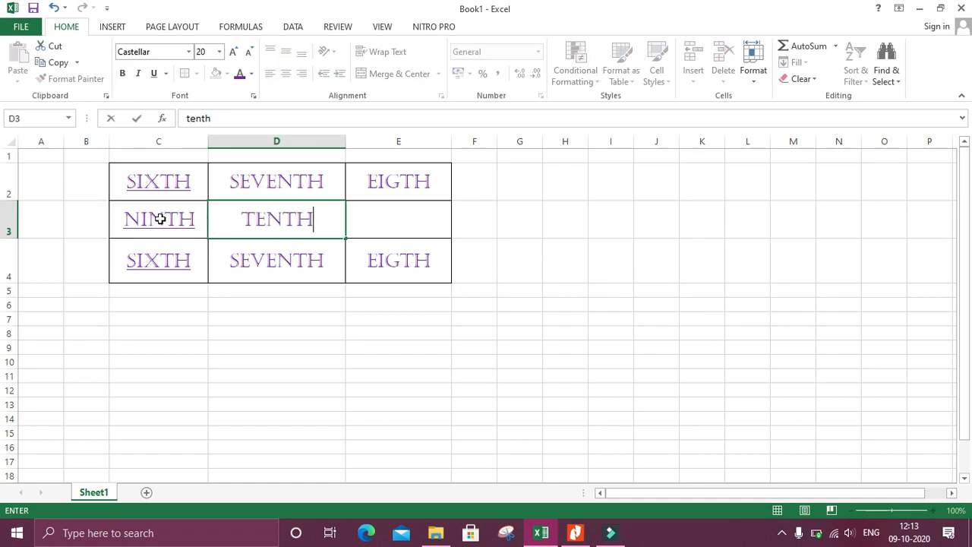
{"action": "key", "text": "Tab"}
{"action": "type", "text": "eleventh"}
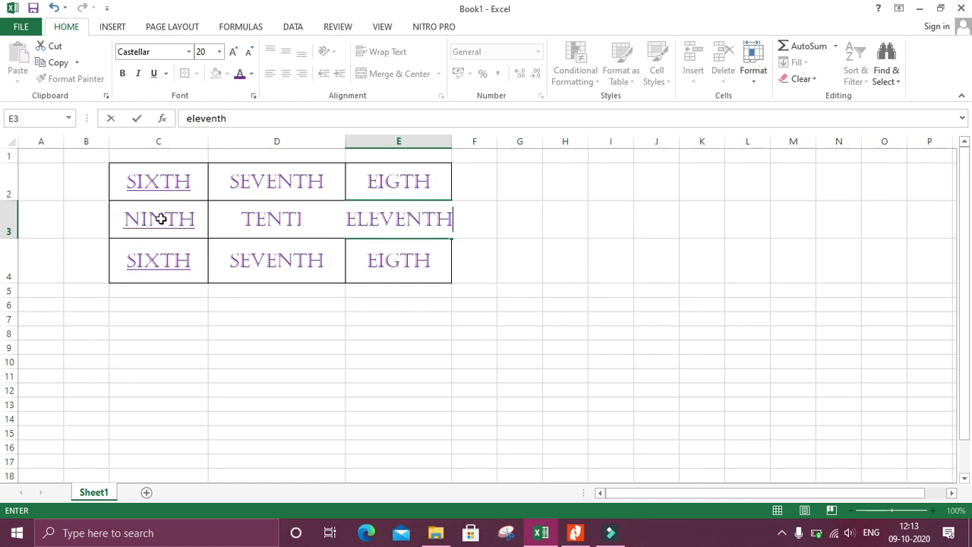
{"action": "left_click", "coordinate": [374, 352]}
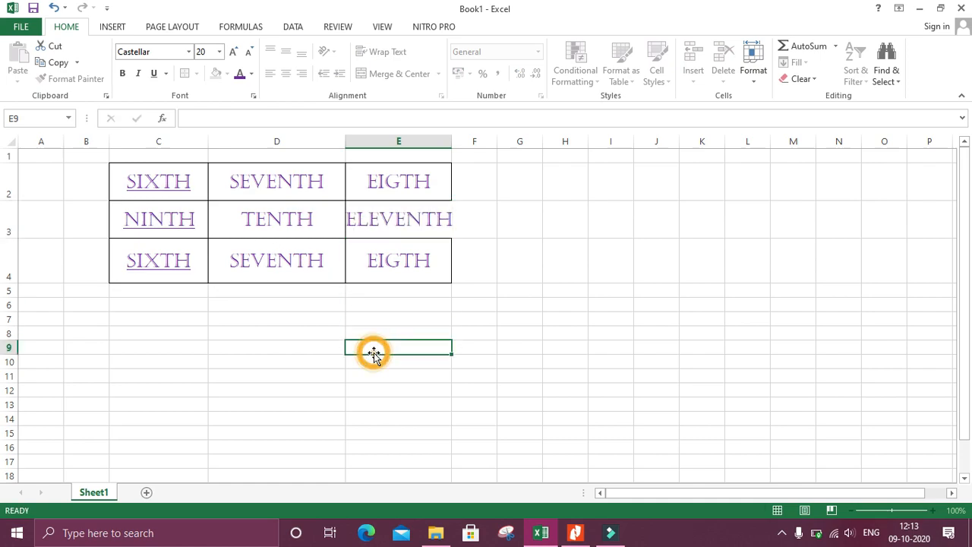
Dismiss the low-battery notice and AutoFit the width of column E to the word in E3.
{"action": "left_click", "coordinate": [407, 233]}
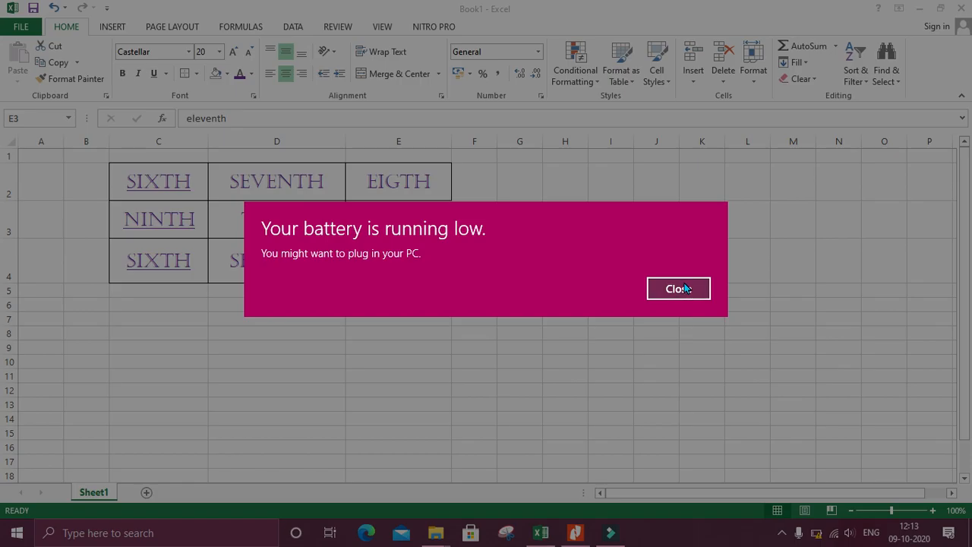
{"action": "left_click", "coordinate": [685, 285]}
{"action": "left_click", "coordinate": [759, 82]}
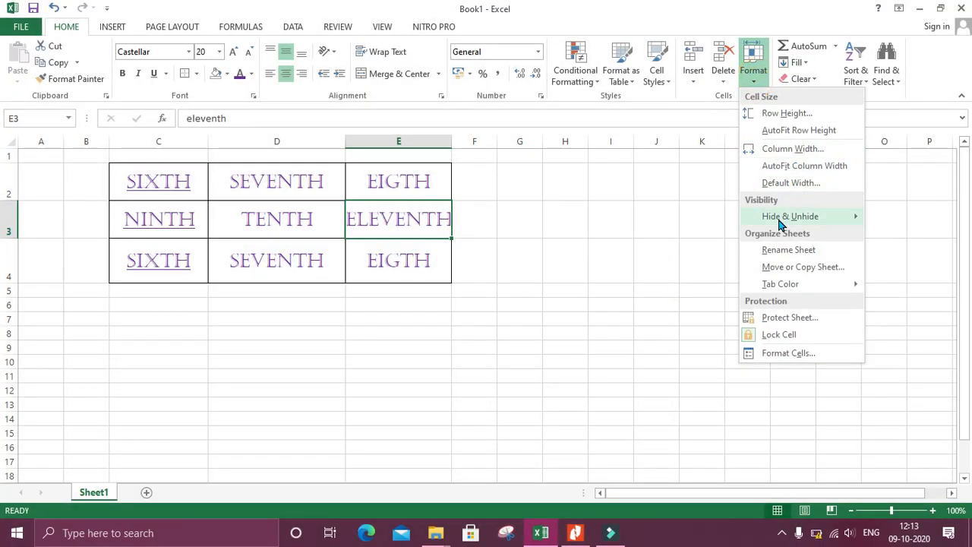
{"action": "left_click", "coordinate": [787, 165]}
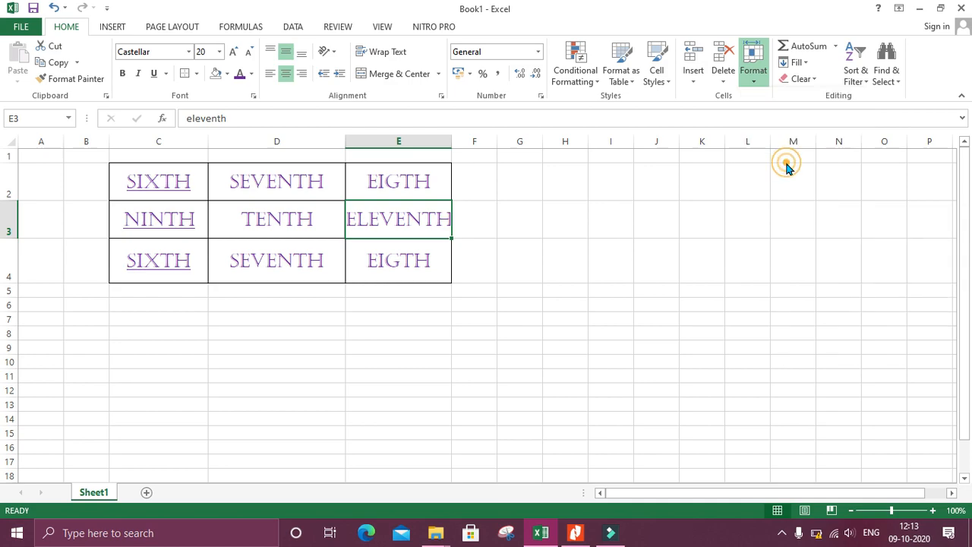
{"action": "left_click", "coordinate": [675, 359]}
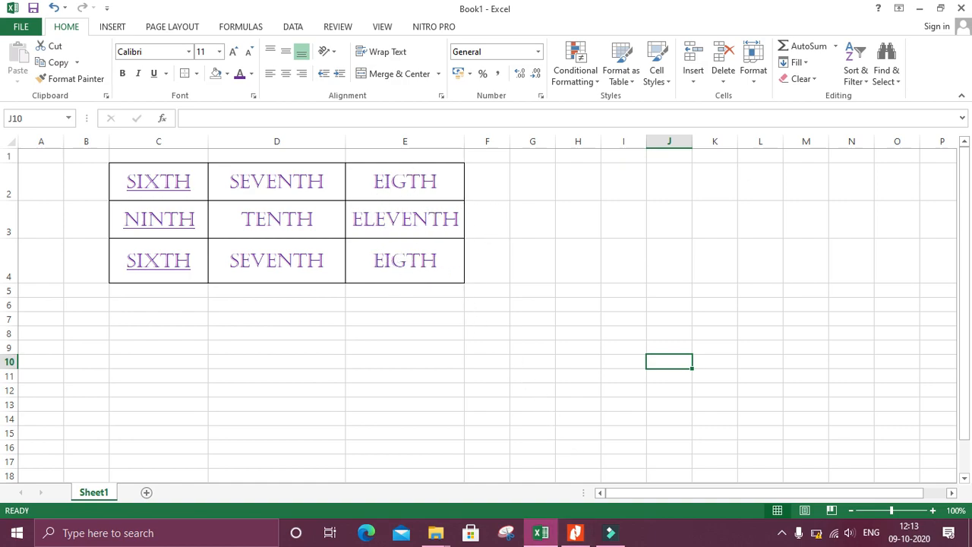
Switch to the PDF chapter in Nitro Pro and read on through inserting columns and saving, opening, closing and creating workbooks.
{"action": "left_click", "coordinate": [569, 536]}
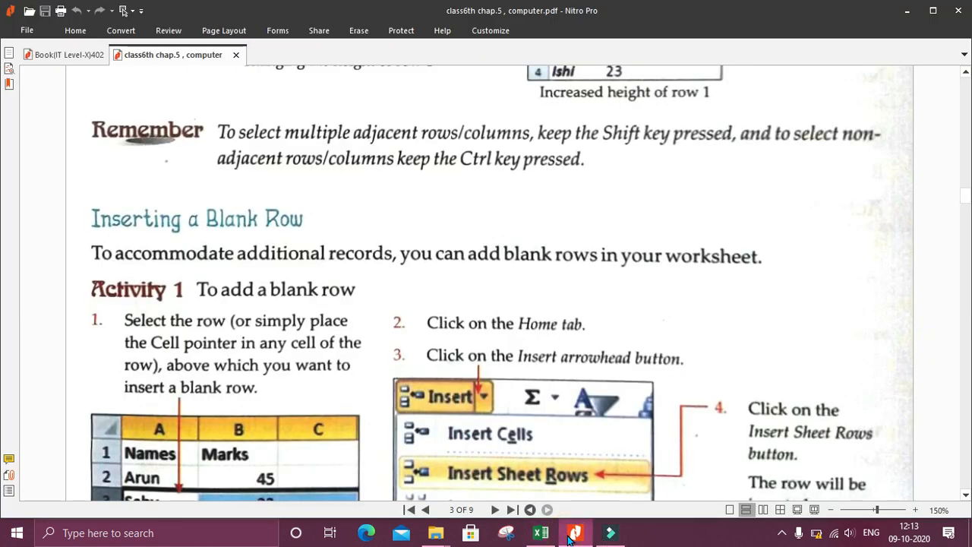
{"action": "scroll", "coordinate": [583, 451], "scroll_direction": "down", "scroll_amount": 3}
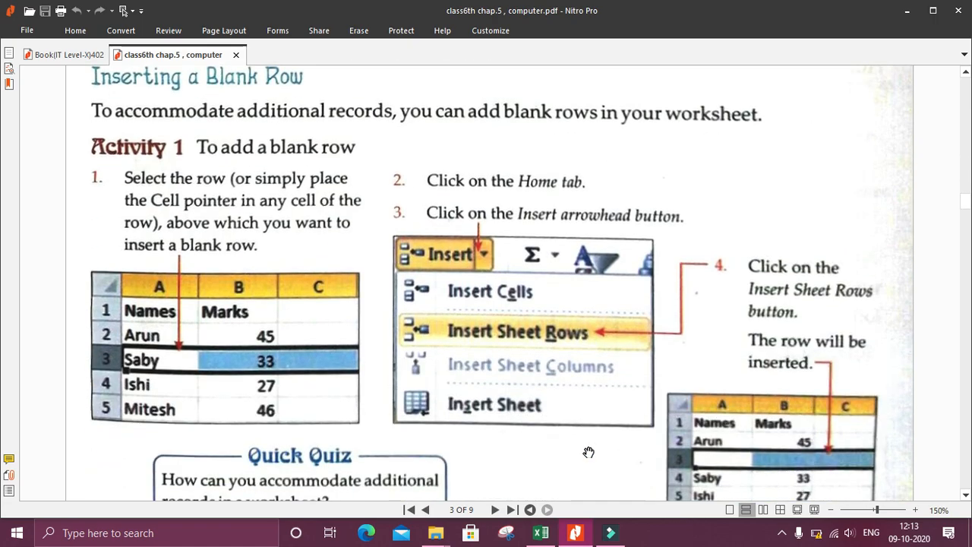
{"action": "scroll", "coordinate": [589, 452], "scroll_direction": "down", "scroll_amount": 5}
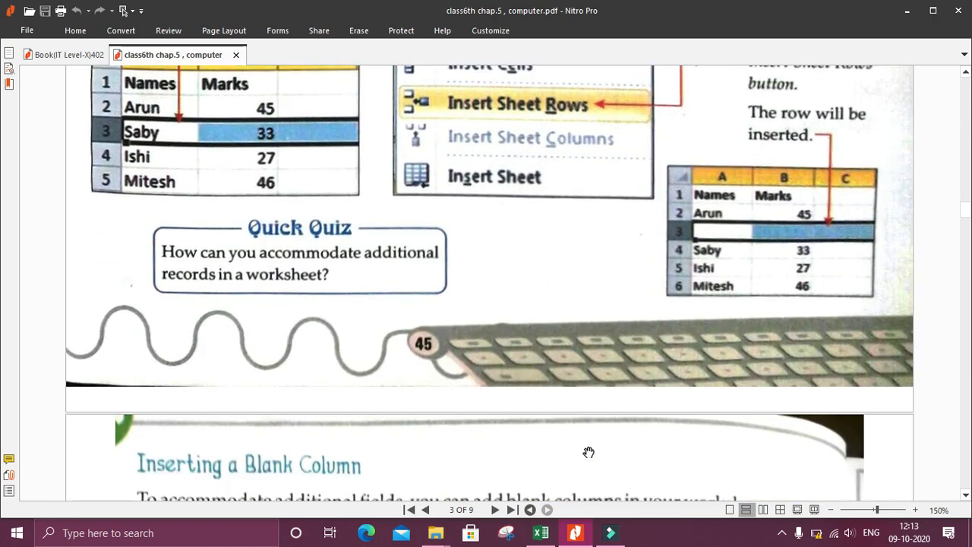
{"action": "scroll", "coordinate": [589, 452], "scroll_direction": "down", "scroll_amount": 4}
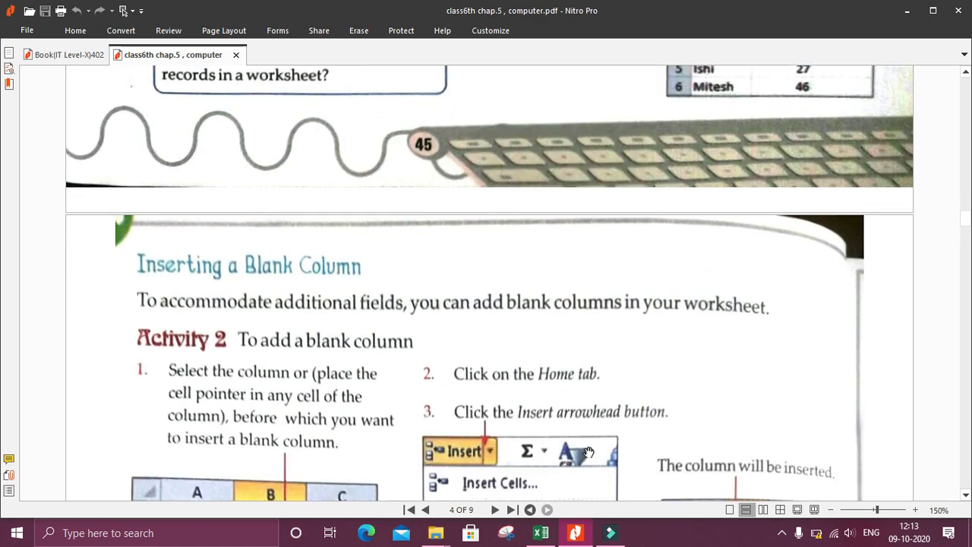
{"action": "scroll", "coordinate": [589, 452], "scroll_direction": "down", "scroll_amount": 10}
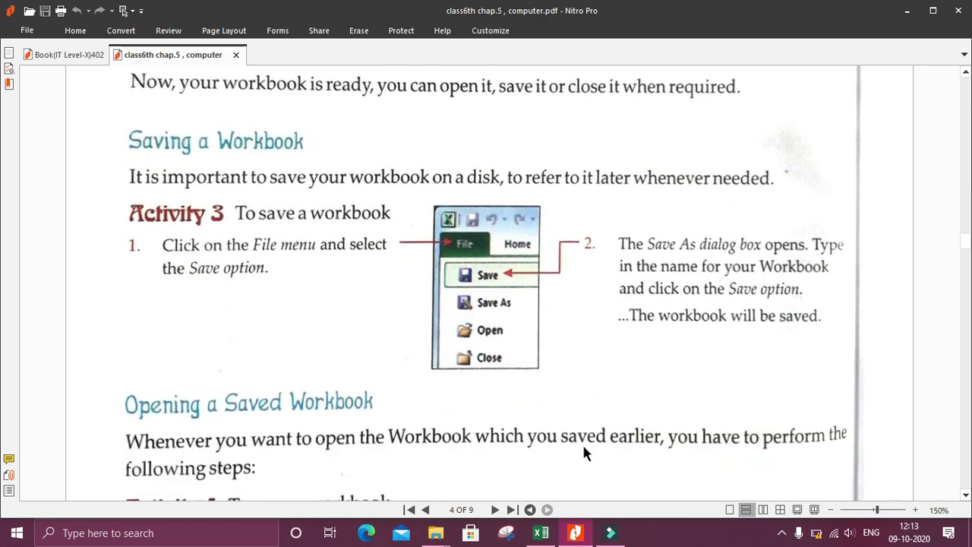
{"action": "scroll", "coordinate": [583, 453], "scroll_direction": "up", "scroll_amount": 1}
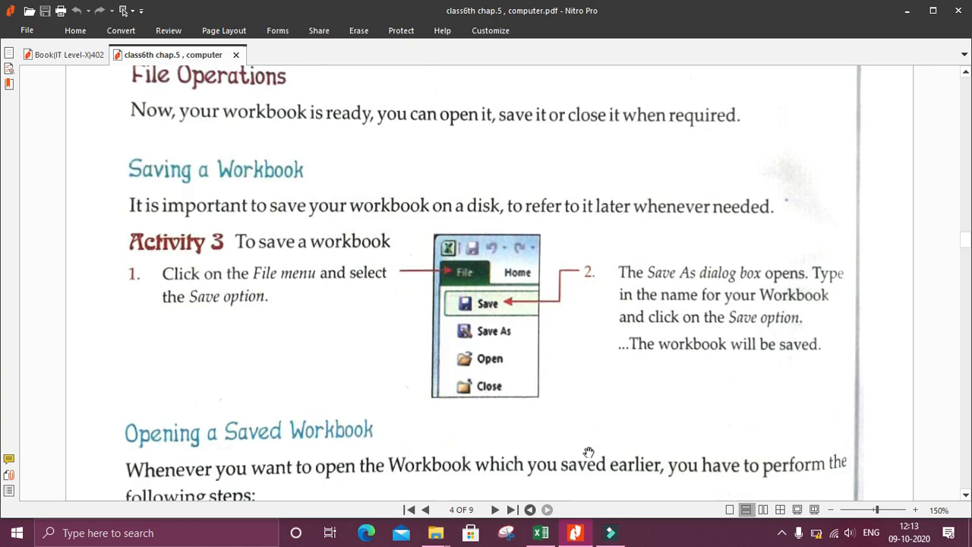
{"action": "scroll", "coordinate": [586, 451], "scroll_direction": "down", "scroll_amount": 3}
{"action": "scroll", "coordinate": [589, 452], "scroll_direction": "down", "scroll_amount": 1}
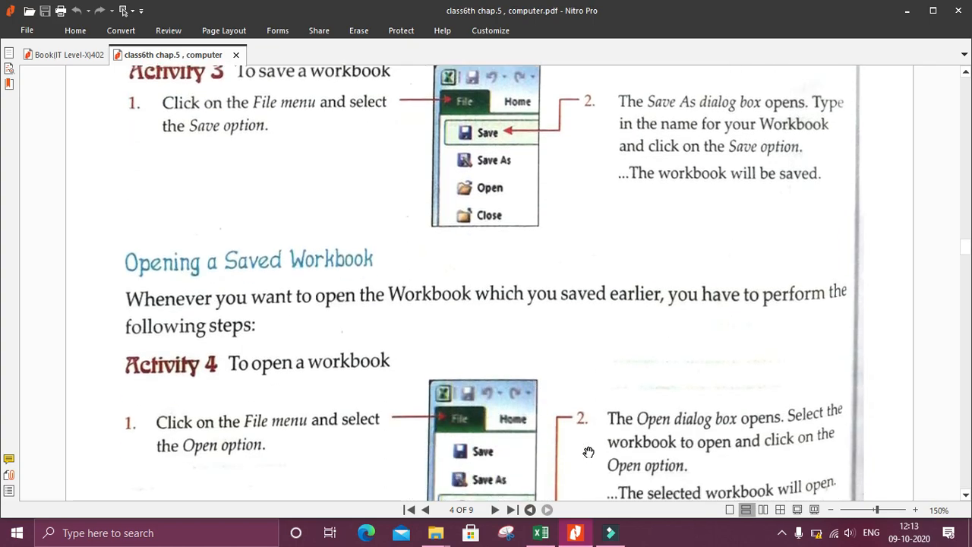
{"action": "scroll", "coordinate": [583, 448], "scroll_direction": "down", "scroll_amount": 8}
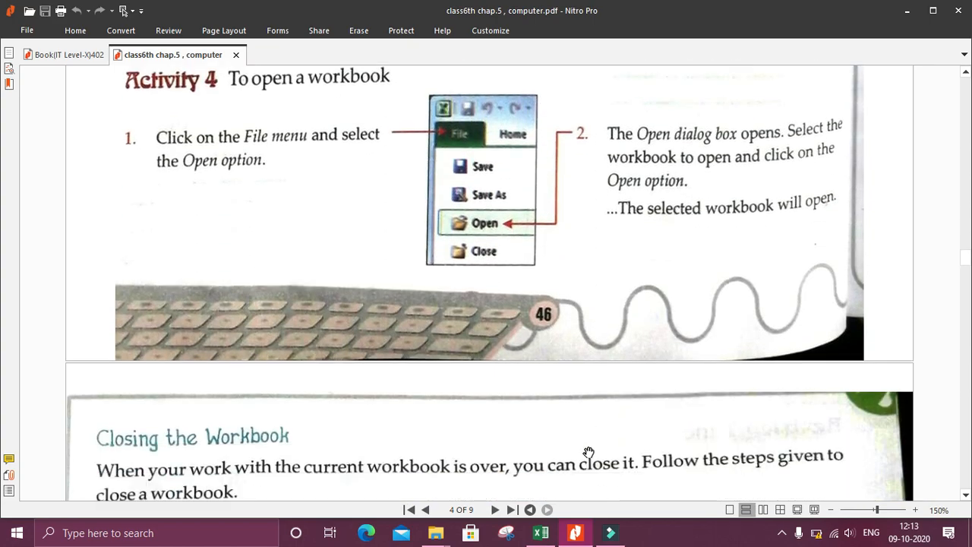
{"action": "scroll", "coordinate": [589, 451], "scroll_direction": "down", "scroll_amount": 3}
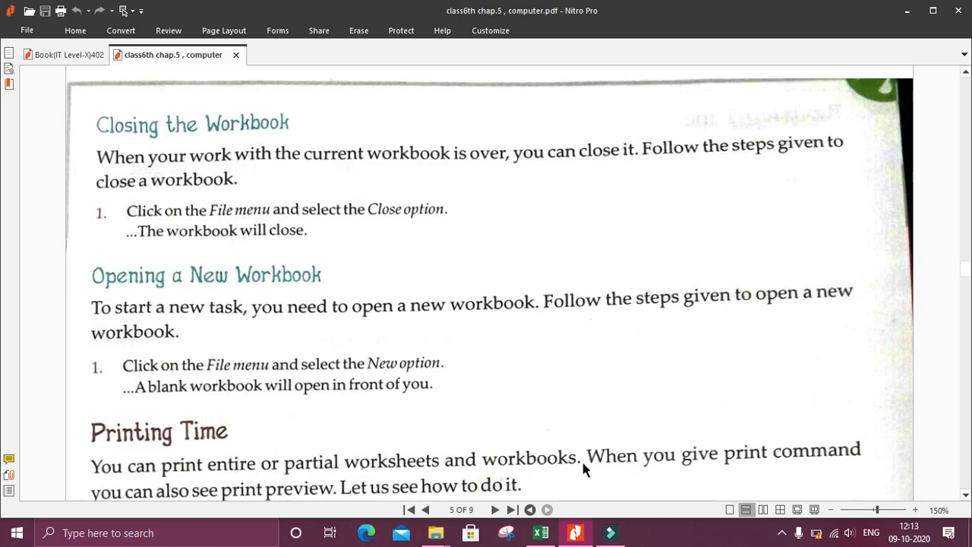
Switch to Excel and save the workbook as "demo 6 th" in the most recently used folder on drive E.
{"action": "left_click", "coordinate": [583, 536]}
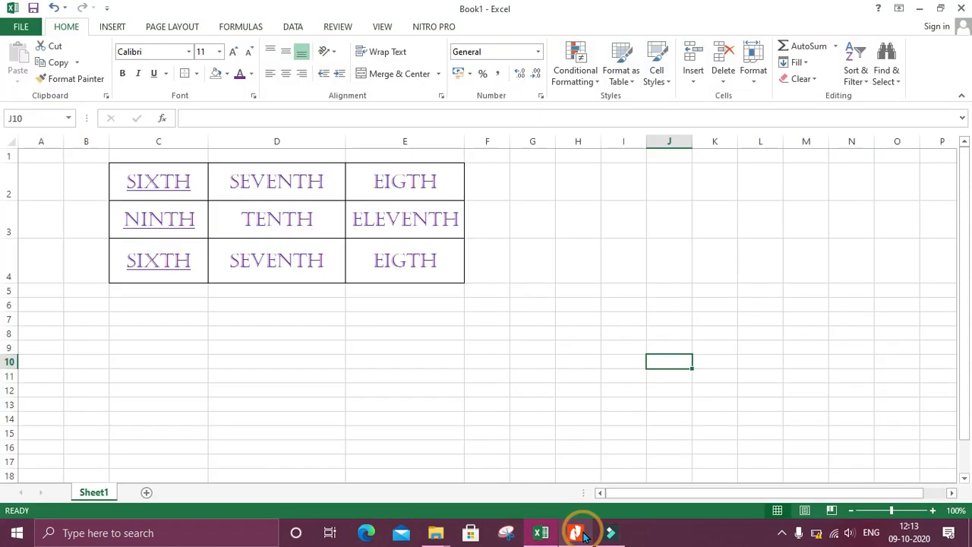
{"action": "left_click", "coordinate": [20, 29]}
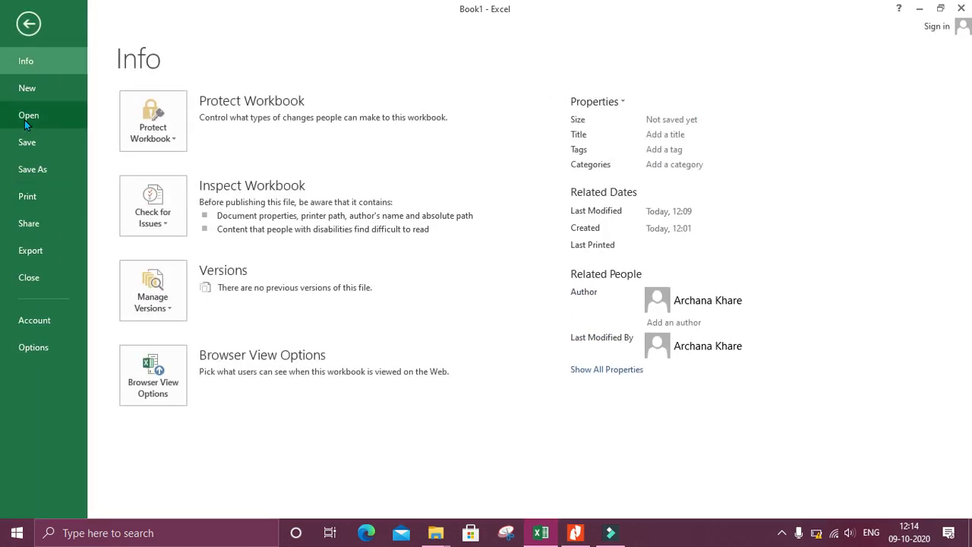
{"action": "left_click", "coordinate": [29, 169]}
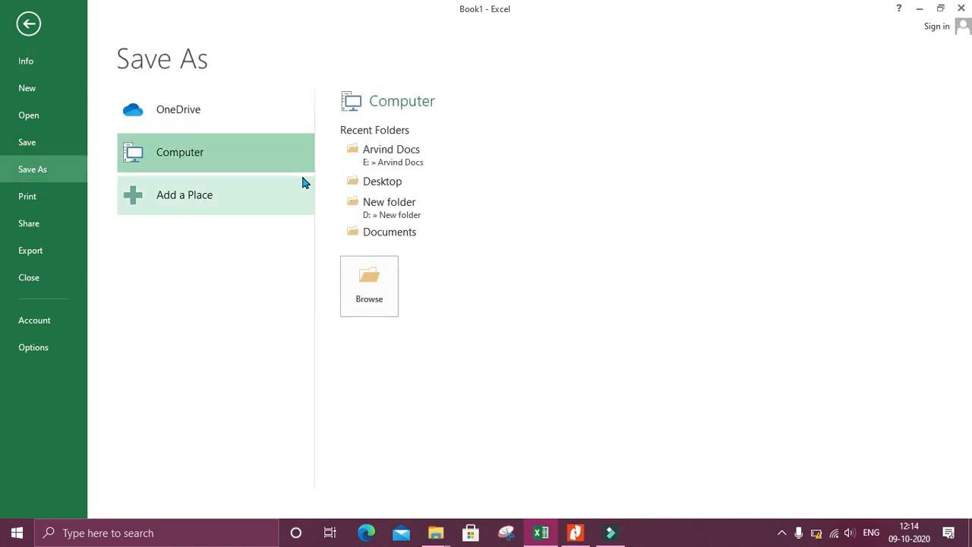
{"action": "left_click", "coordinate": [376, 155]}
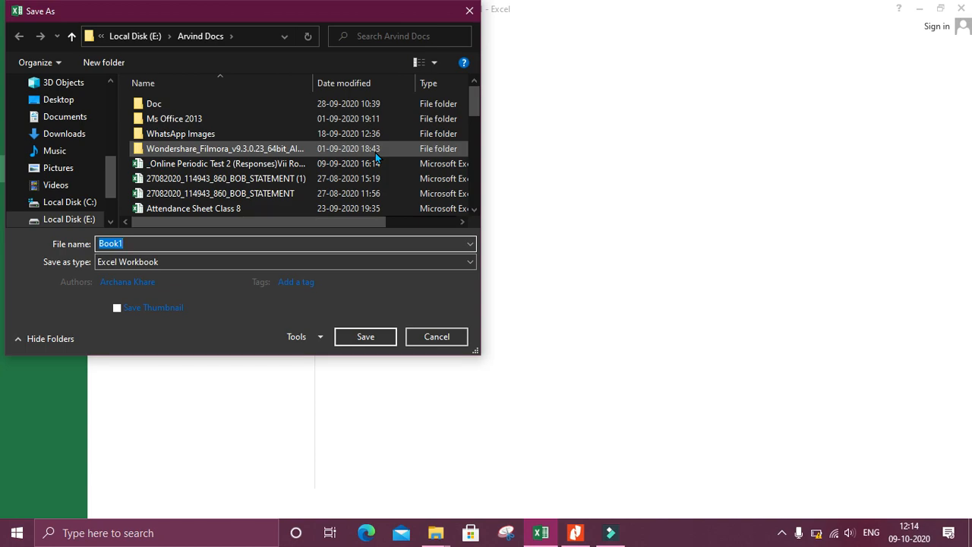
{"action": "type", "text": "demo 6 th"}
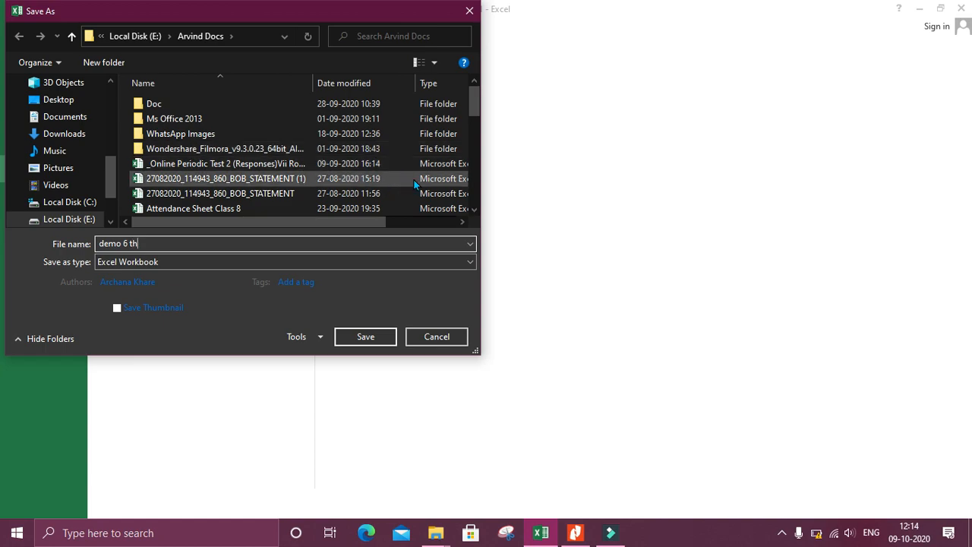
{"action": "left_click", "coordinate": [366, 338]}
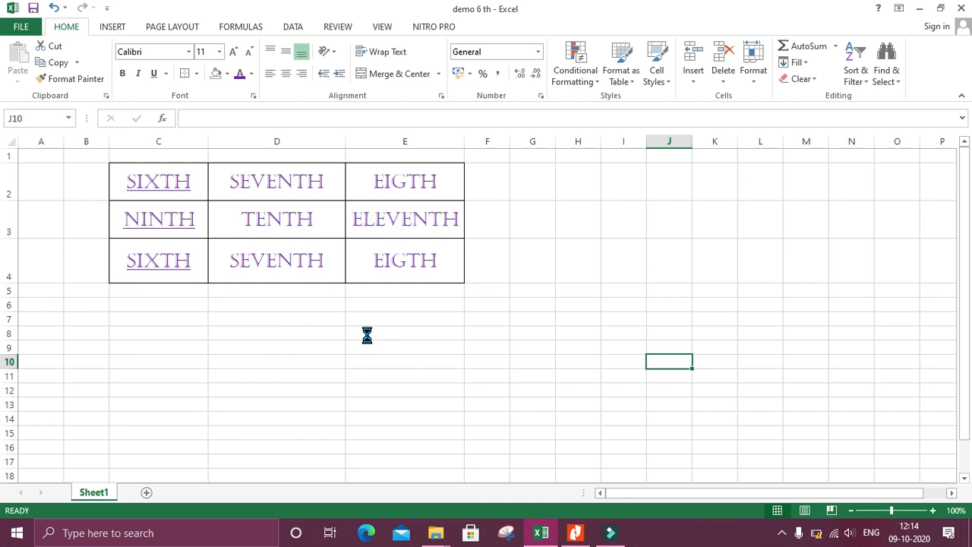
Close the saved workbook and relaunch Excel with a new blank workbook.
{"action": "left_click", "coordinate": [962, 7]}
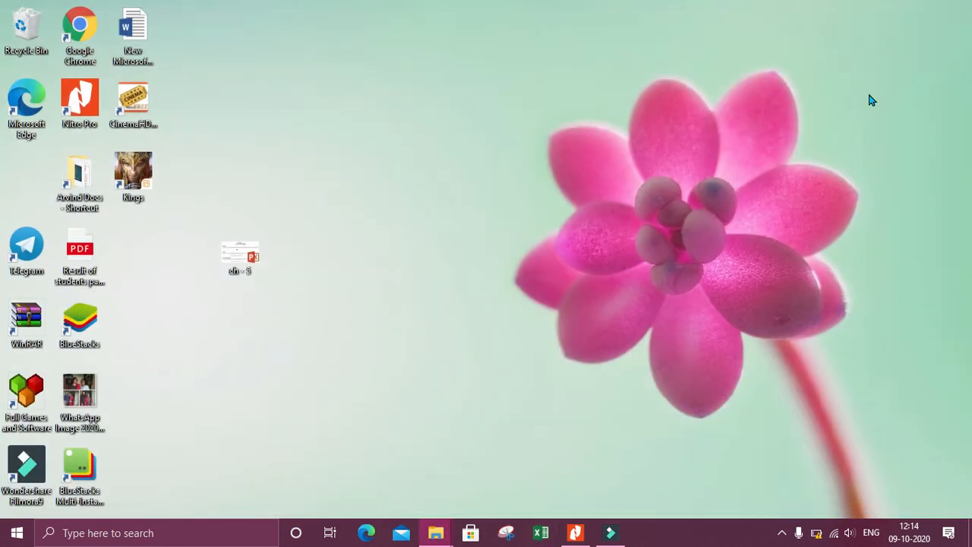
{"action": "left_click", "coordinate": [540, 533]}
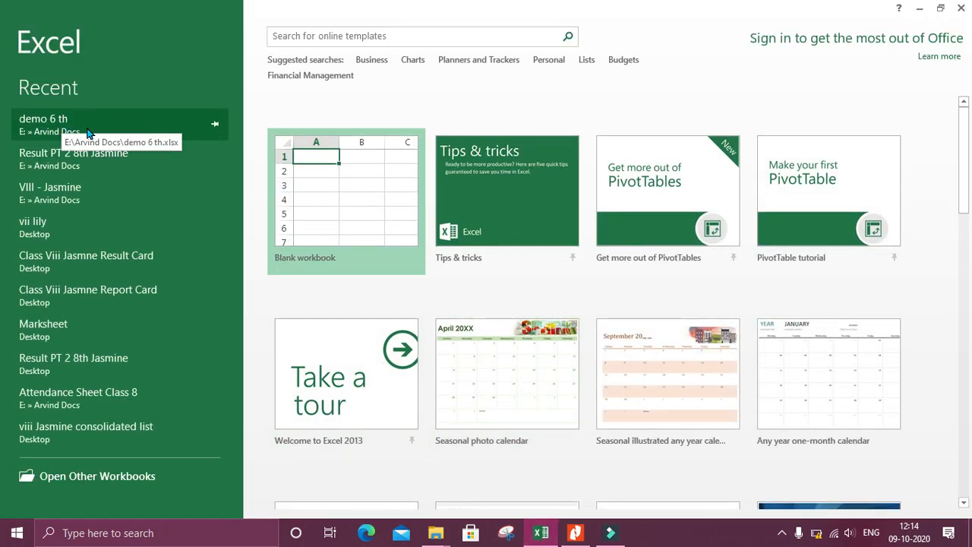
{"action": "left_click", "coordinate": [288, 202]}
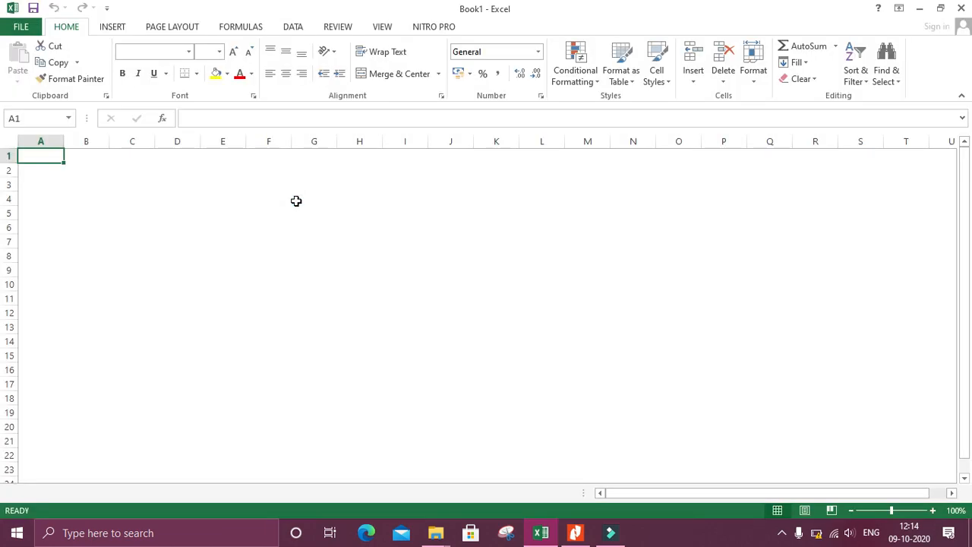
Reopen the "demo 6 th" workbook from the recent workbooks.
{"action": "left_click", "coordinate": [19, 27]}
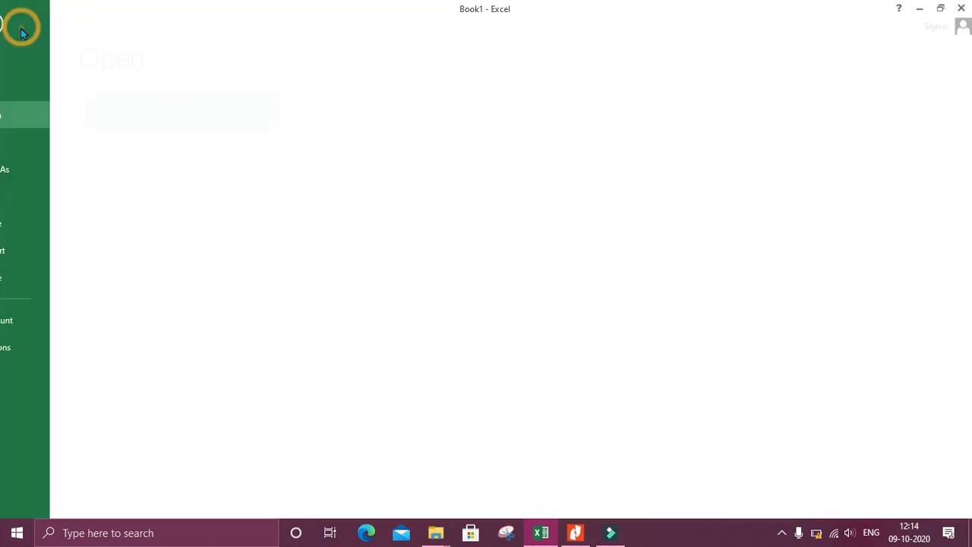
{"action": "left_click", "coordinate": [20, 117]}
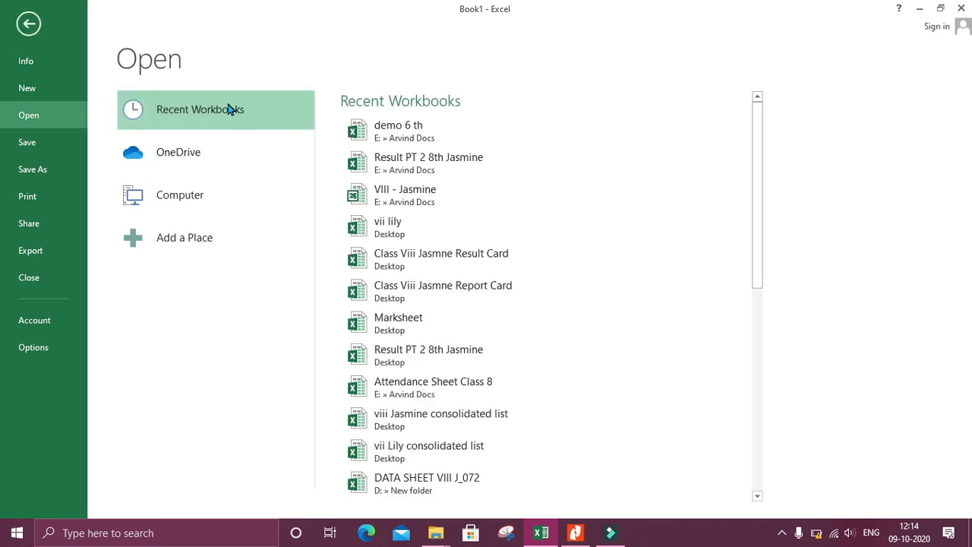
{"action": "left_click", "coordinate": [407, 137]}
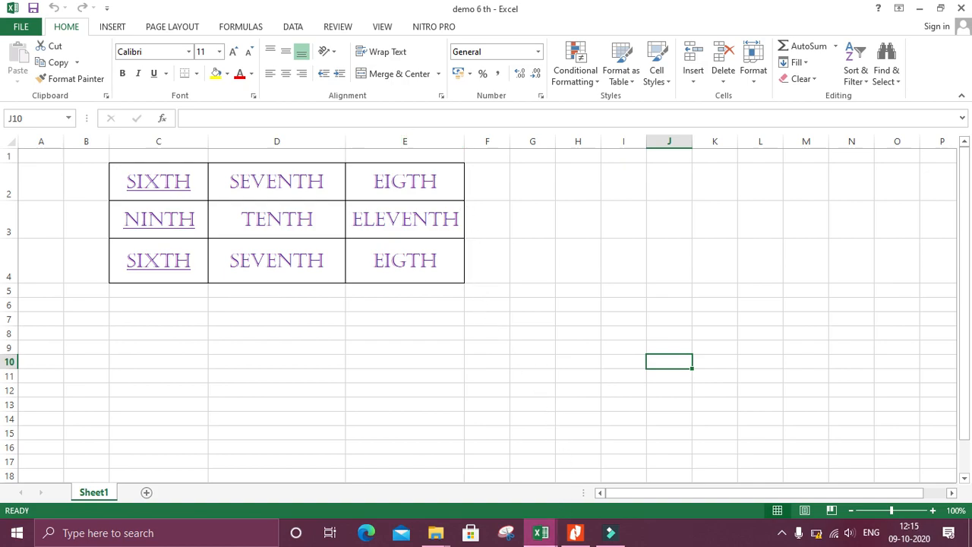
Switch to the PDF chapter in Nitro Pro and read the Printing Time section with the Print command activity.
{"action": "left_click", "coordinate": [574, 533]}
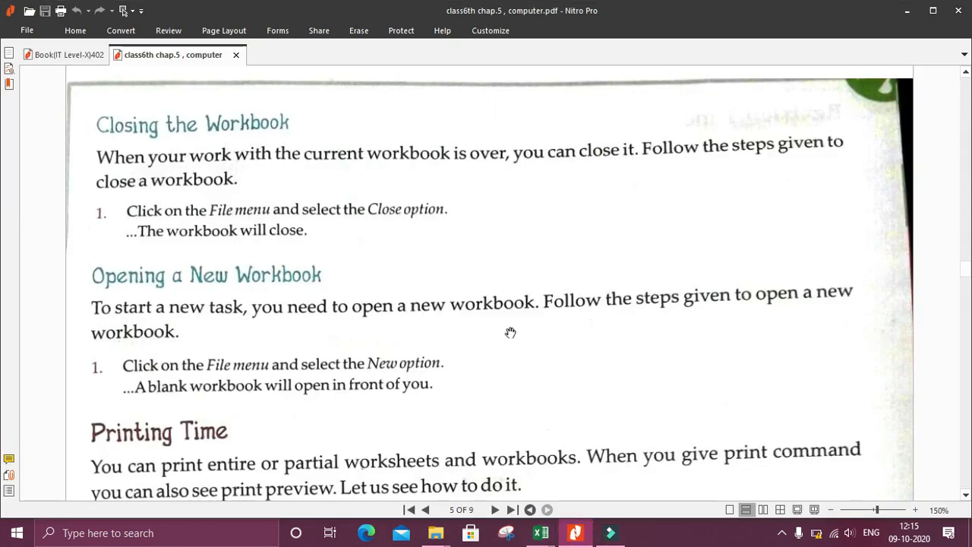
{"action": "scroll", "coordinate": [516, 263], "scroll_direction": "down", "scroll_amount": 5}
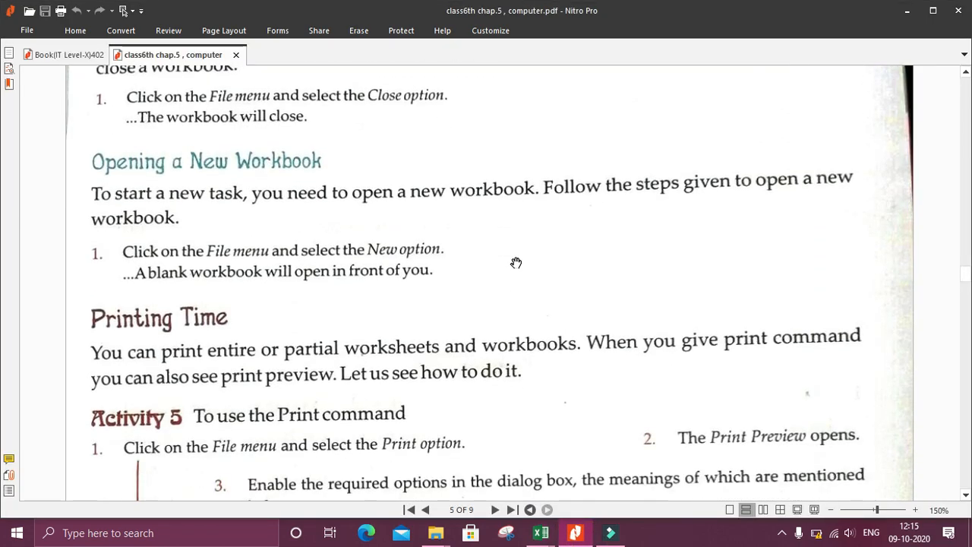
{"action": "scroll", "coordinate": [516, 262], "scroll_direction": "down", "scroll_amount": 7}
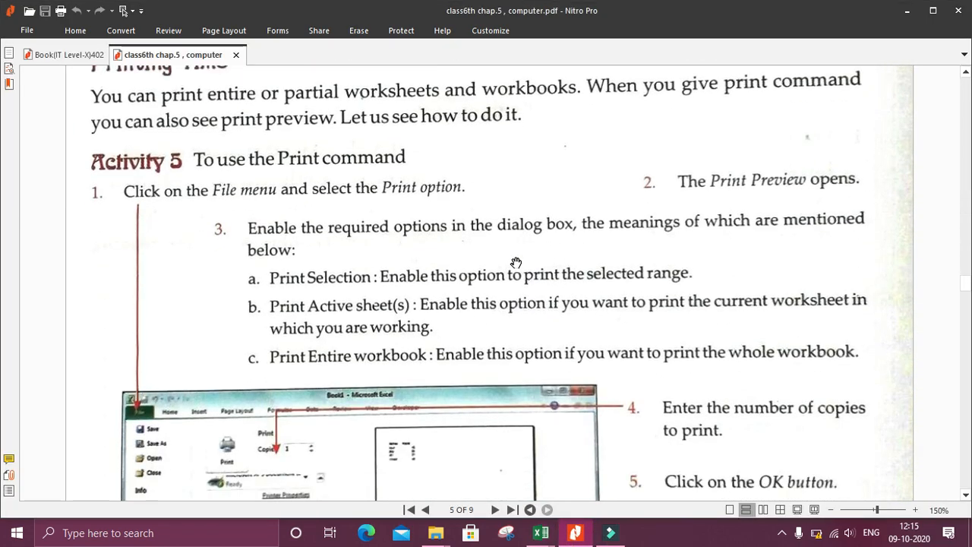
{"action": "scroll", "coordinate": [515, 263], "scroll_direction": "down", "scroll_amount": 4}
{"action": "scroll", "coordinate": [515, 263], "scroll_direction": "up", "scroll_amount": 7}
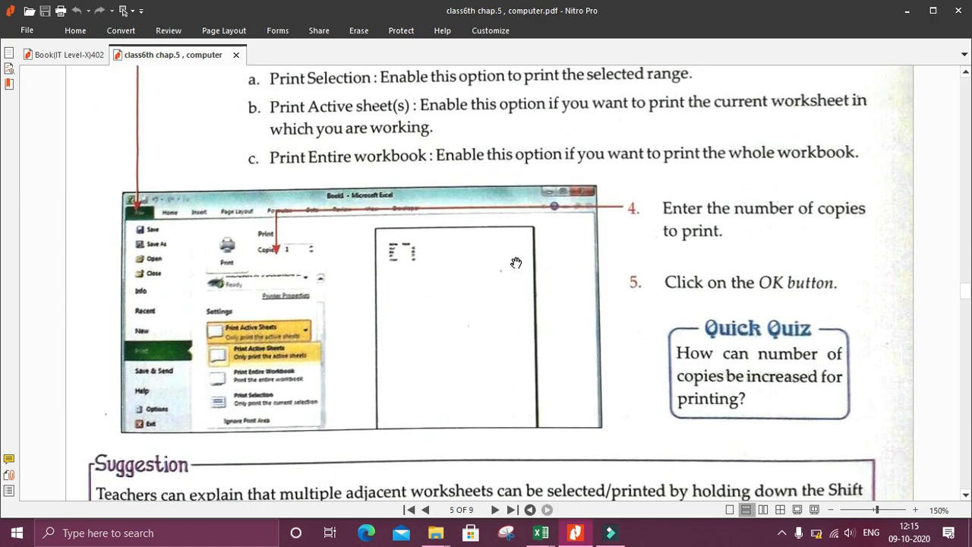
{"action": "scroll", "coordinate": [516, 262], "scroll_direction": "up", "scroll_amount": 8}
{"action": "scroll", "coordinate": [516, 262], "scroll_direction": "down", "scroll_amount": 5}
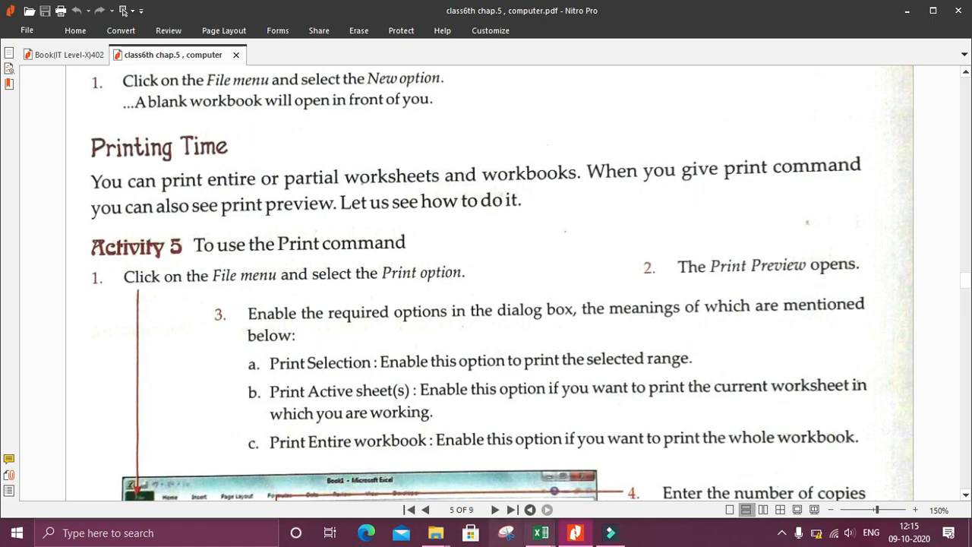
Return to the "demo 6 th" workbook in Excel and set table range C2:E4 to print with the Print Selection option.
{"action": "left_click", "coordinate": [537, 534]}
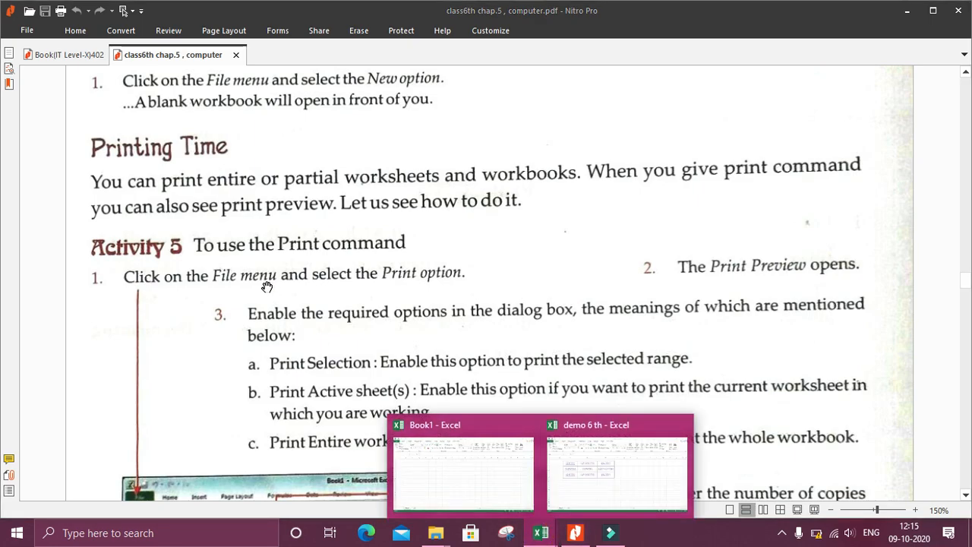
{"action": "left_click", "coordinate": [555, 450]}
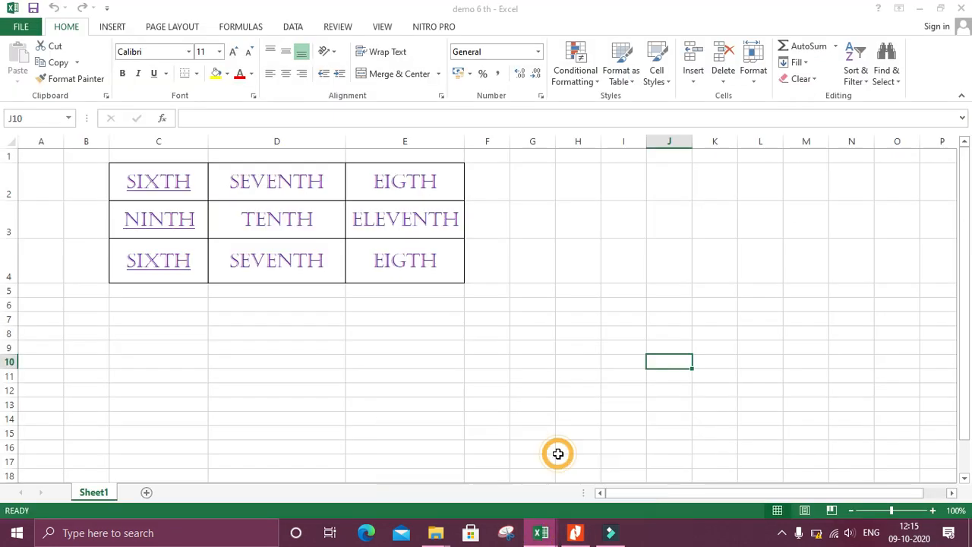
{"action": "left_click_drag", "start_coordinate": [168, 182], "coordinate": [373, 256]}
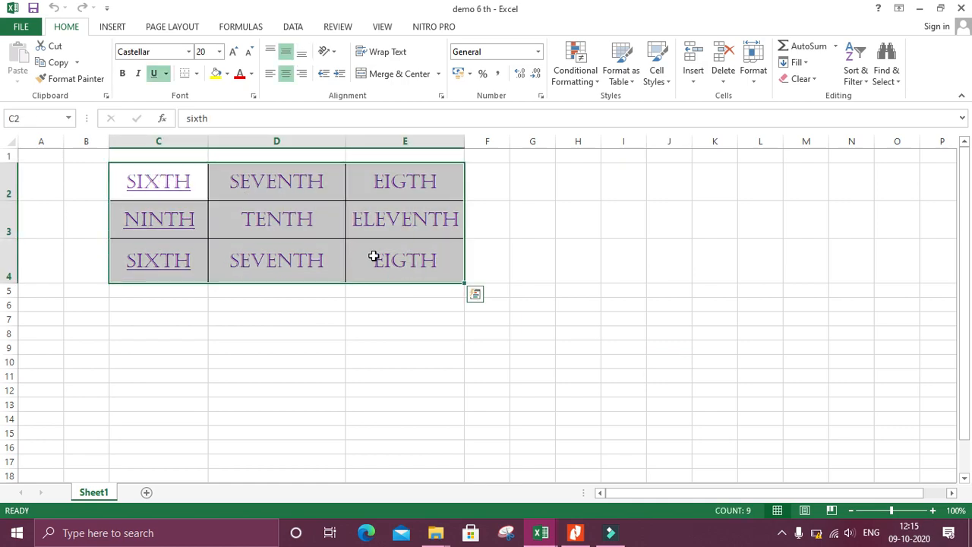
{"action": "left_click", "coordinate": [19, 26]}
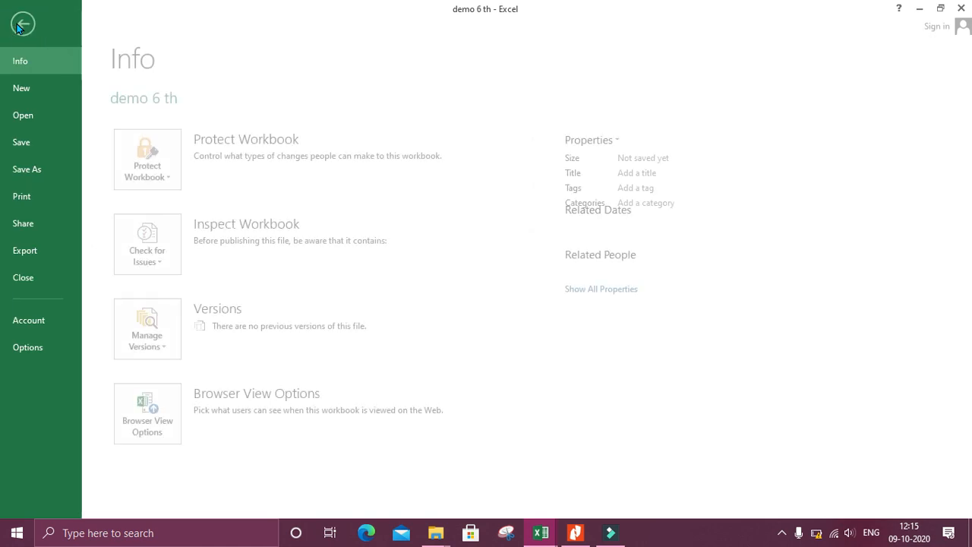
{"action": "left_click", "coordinate": [35, 199]}
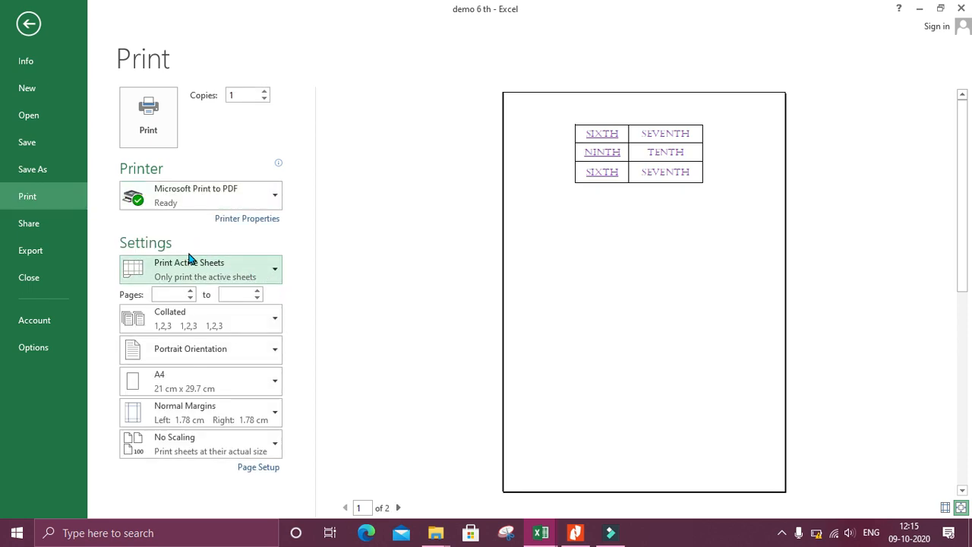
{"action": "left_click", "coordinate": [274, 273]}
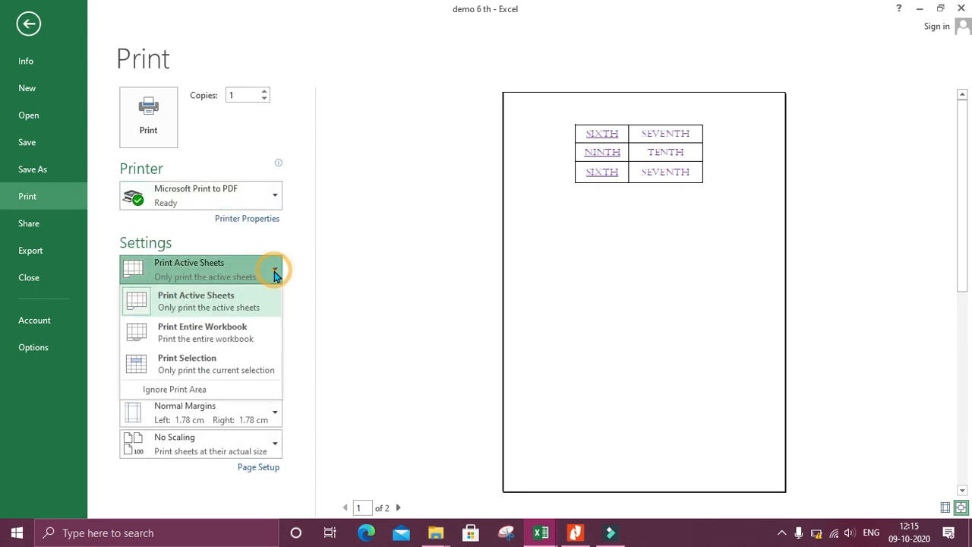
{"action": "left_click", "coordinate": [207, 373]}
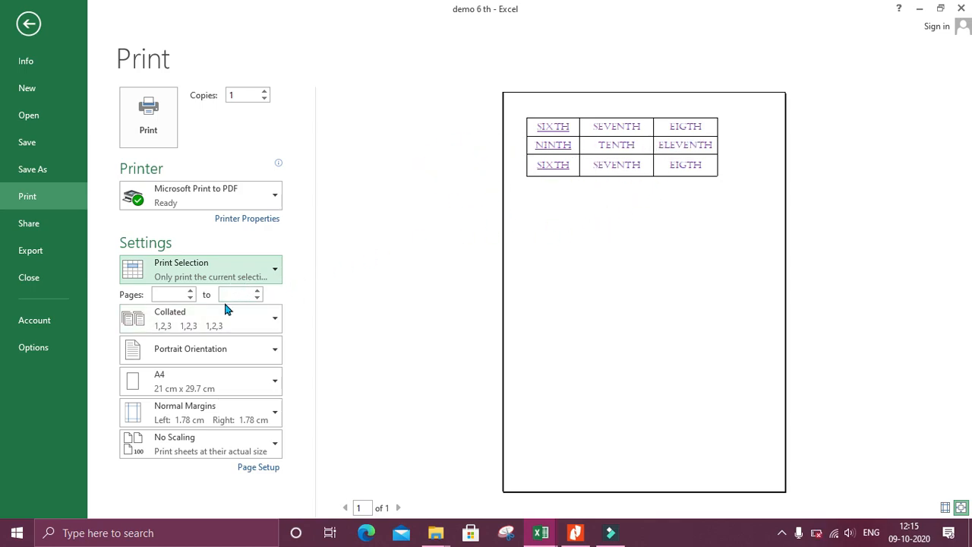
Set the printout to landscape orientation on A4 paper with wide margins.
{"action": "left_click", "coordinate": [262, 359]}
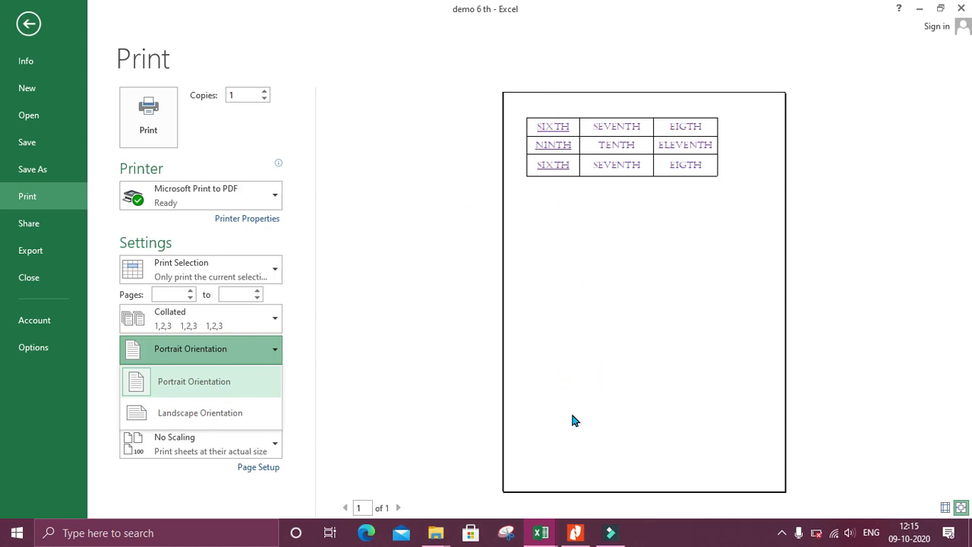
{"action": "left_click", "coordinate": [221, 413]}
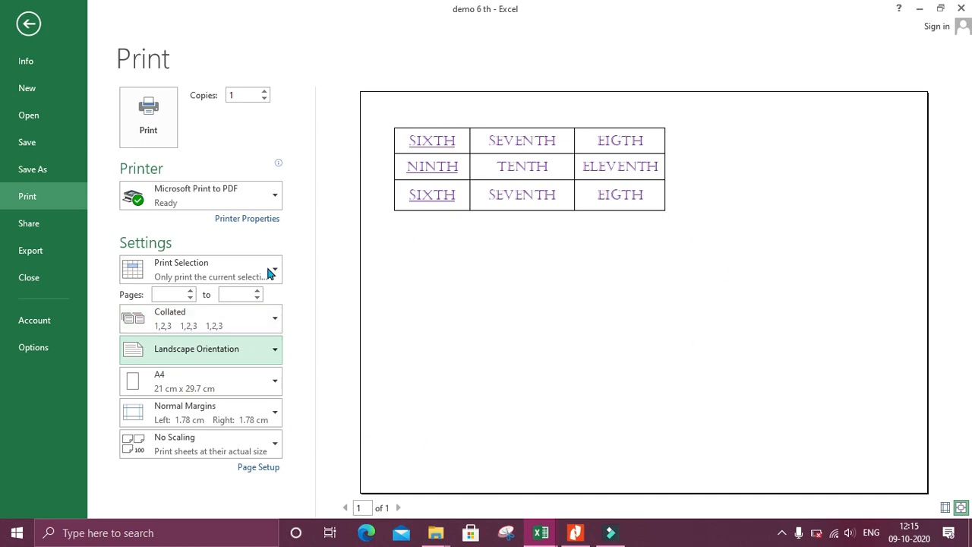
{"action": "left_click", "coordinate": [259, 388]}
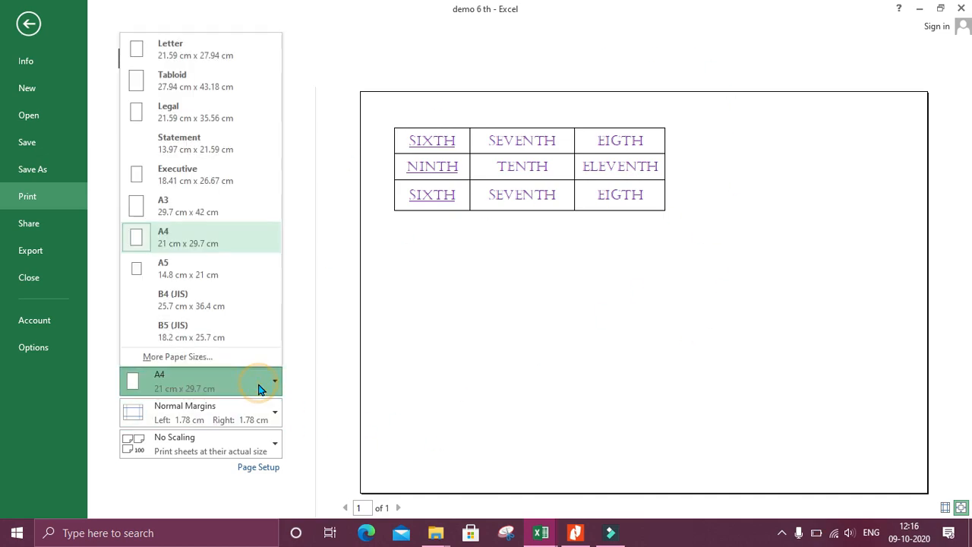
{"action": "left_click", "coordinate": [194, 253]}
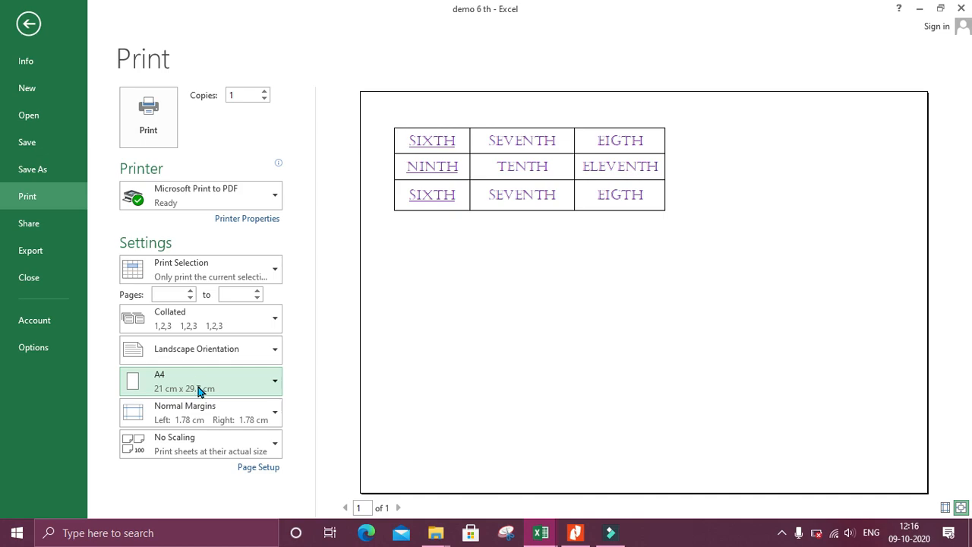
{"action": "left_click", "coordinate": [205, 419]}
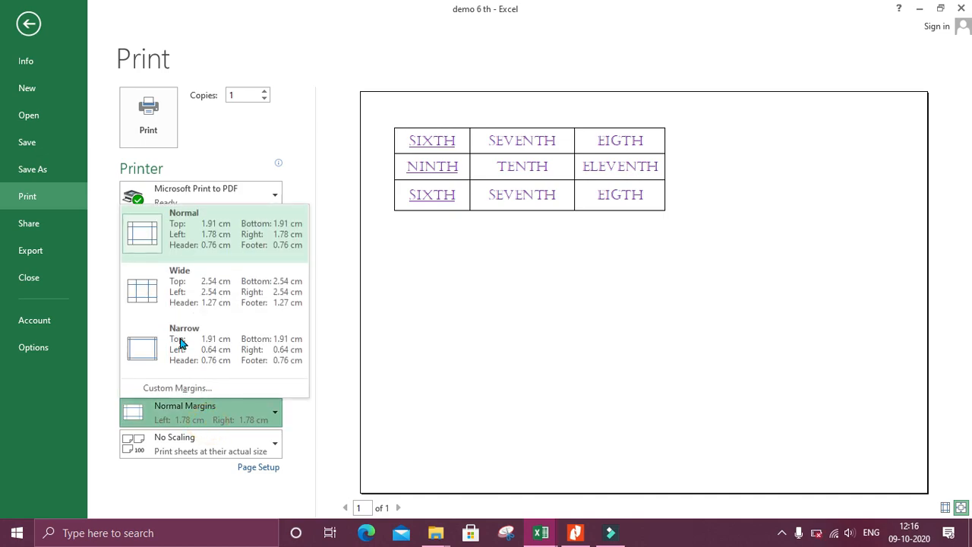
{"action": "left_click", "coordinate": [199, 297]}
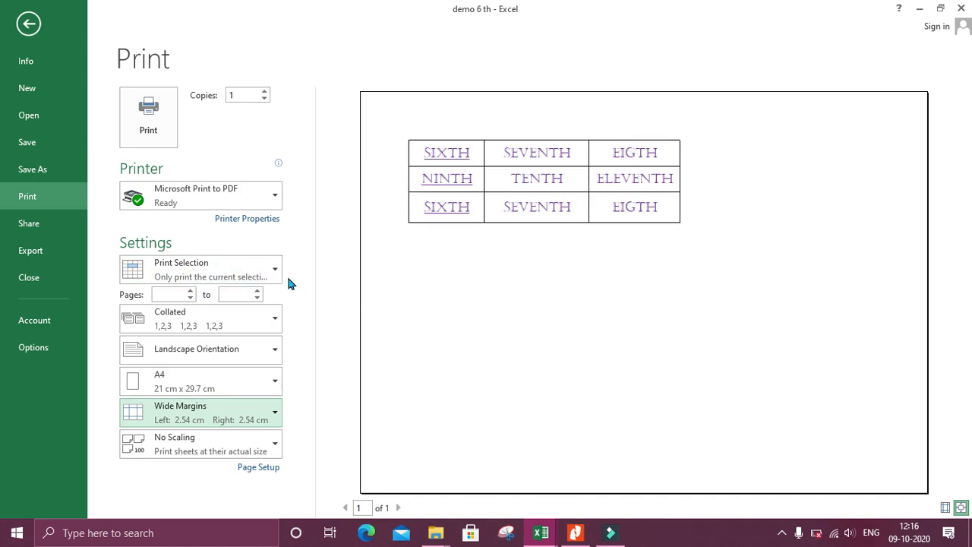
Review the print scaling options and the available printers without changing them, and return to the worksheet.
{"action": "left_click", "coordinate": [201, 453]}
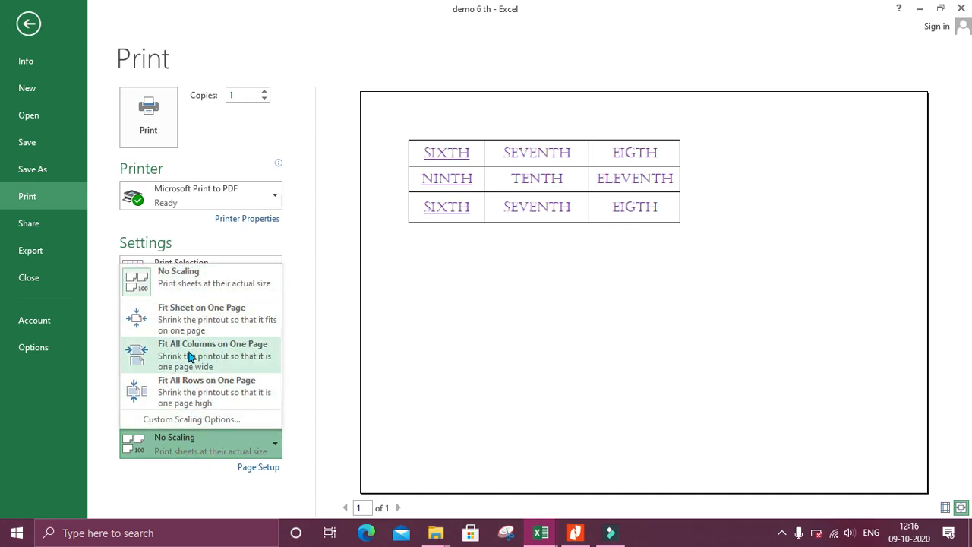
{"action": "left_click", "coordinate": [217, 448]}
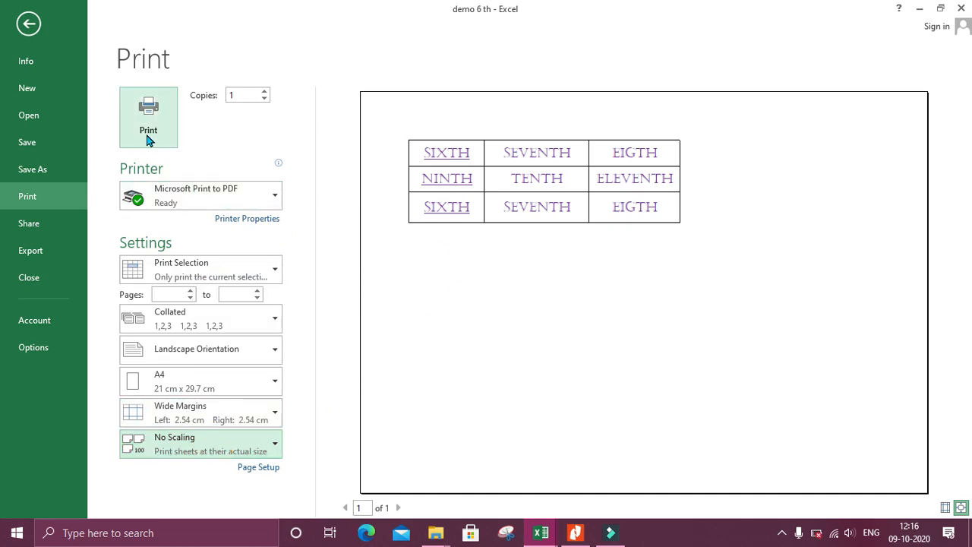
{"action": "left_click", "coordinate": [249, 194]}
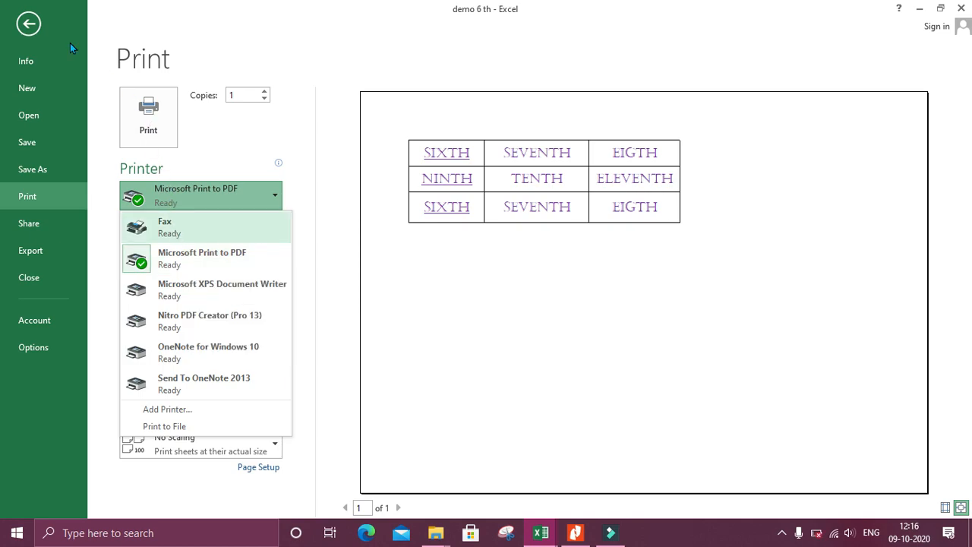
{"action": "left_click", "coordinate": [28, 24]}
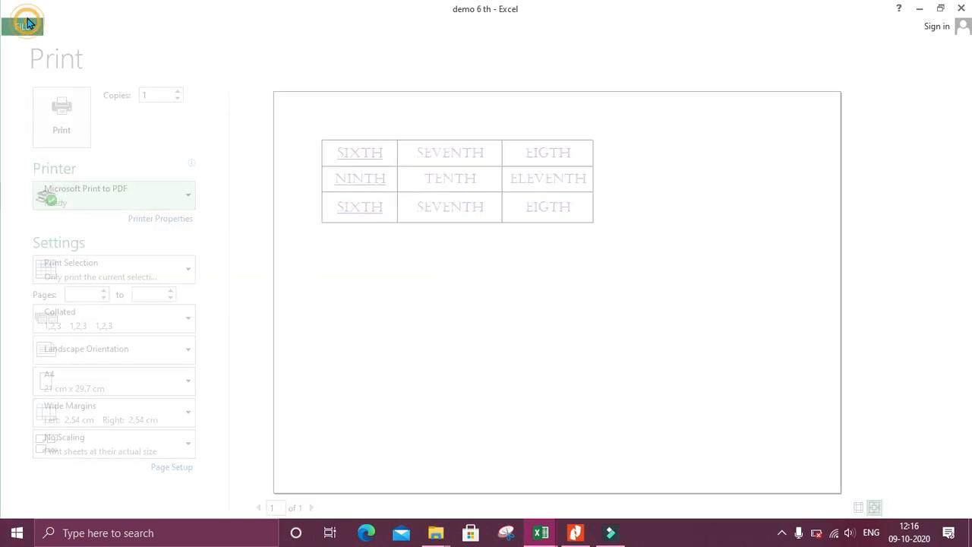
{"action": "left_click", "coordinate": [29, 21]}
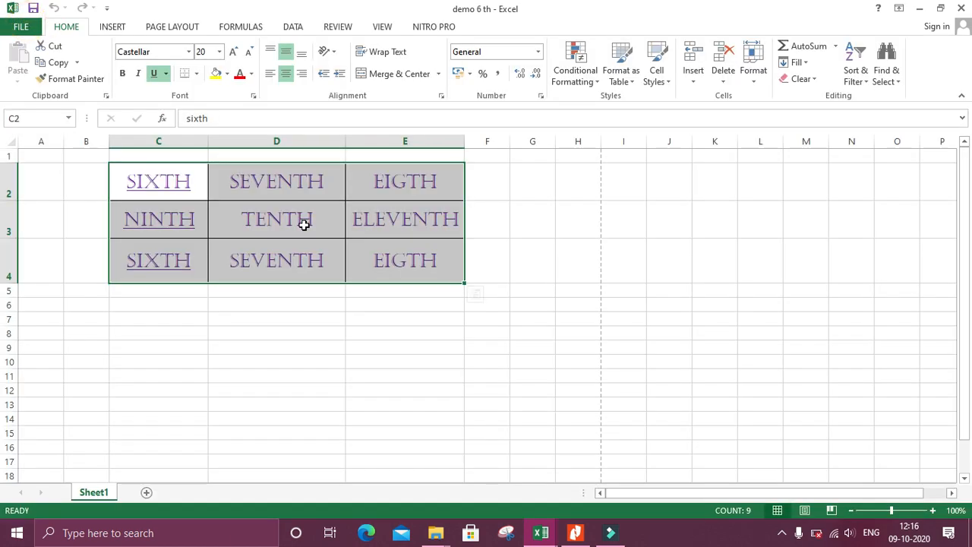
Switch to the PDF chapter in Nitro Pro and read the Revision Time section after the Print command activity.
{"action": "left_click", "coordinate": [575, 534]}
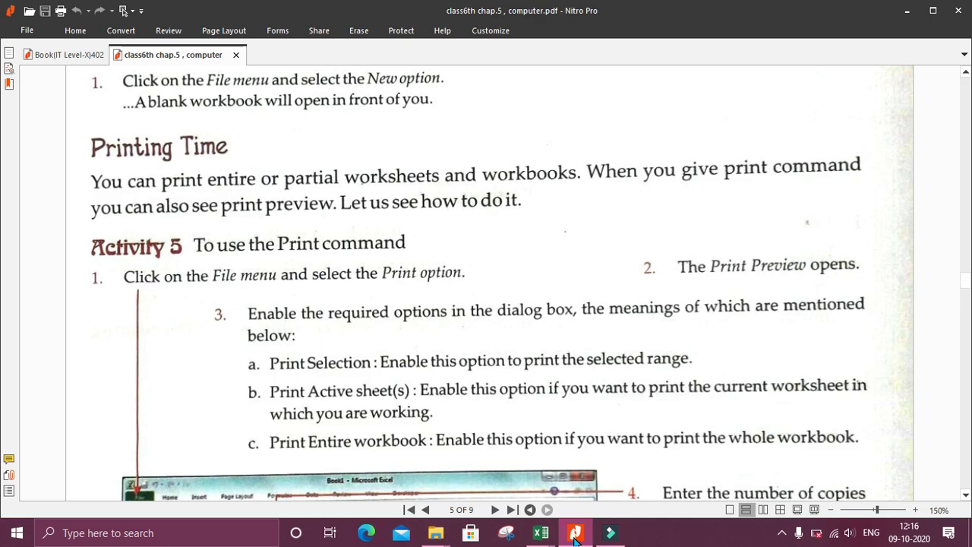
{"action": "key", "text": "Down"}
{"action": "key", "text": "Down"}
{"action": "key", "text": "Down"}
{"action": "key", "text": "Down"}
{"action": "key", "text": "Down"}
{"action": "key", "text": "Down"}
{"action": "key", "text": "Down"}
{"action": "key", "text": "Down"}
{"action": "key", "text": "Down"}
{"action": "key", "text": "Down"}
{"action": "key", "text": "Down"}
{"action": "key", "text": "Down"}
{"action": "key", "text": "Down"}
{"action": "key", "text": "Down"}
{"action": "key", "text": "Down"}
{"action": "key", "text": "Down"}
{"action": "key", "text": "Down"}
{"action": "key", "text": "Down"}
{"action": "key", "text": "Down"}
{"action": "key", "text": "Down"}
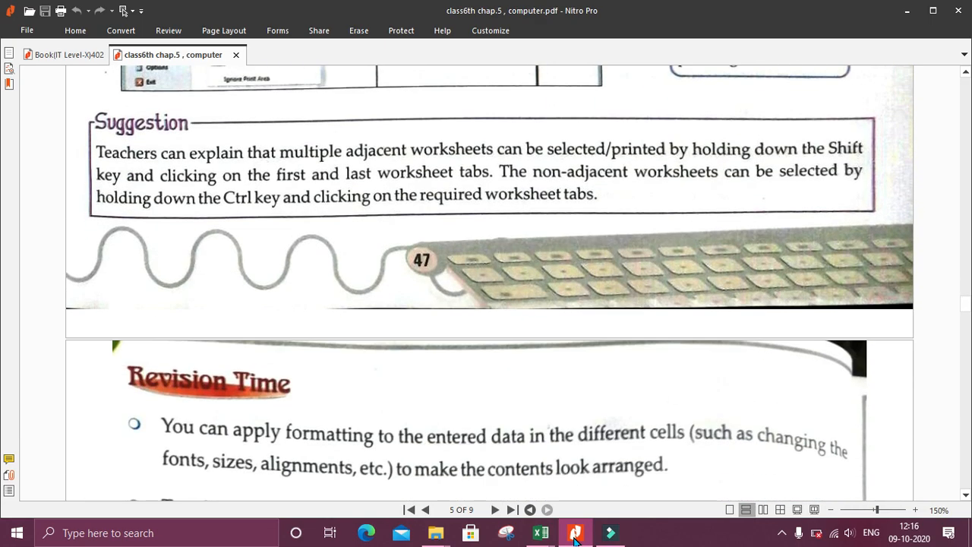
{"action": "key", "text": "Down"}
{"action": "key", "text": "Down"}
{"action": "key", "text": "Down"}
{"action": "key", "text": "Down"}
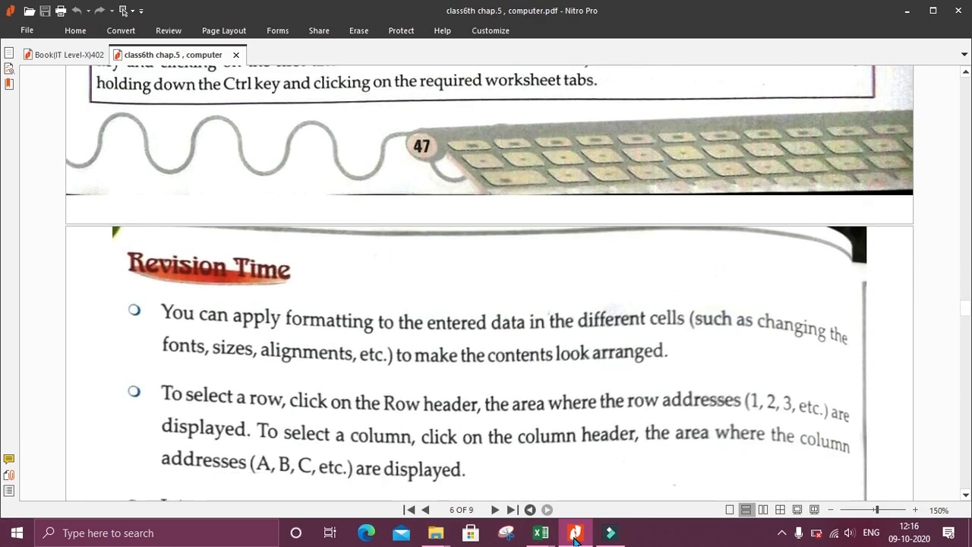
{"action": "key", "text": "Down"}
{"action": "key", "text": "Down"}
{"action": "key", "text": "Down"}
{"action": "key", "text": "Down"}
{"action": "key", "text": "Down"}
{"action": "key", "text": "Down"}
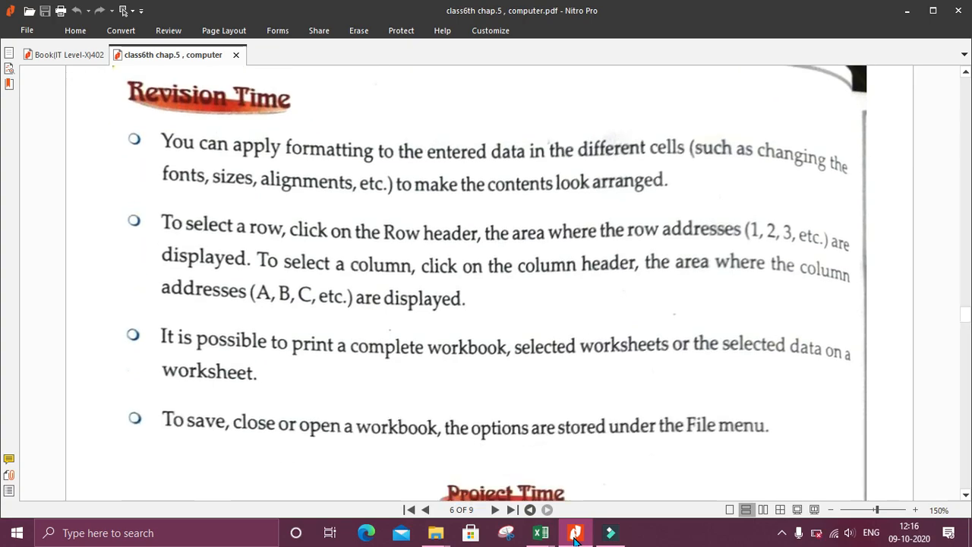
{"action": "key", "text": "Down"}
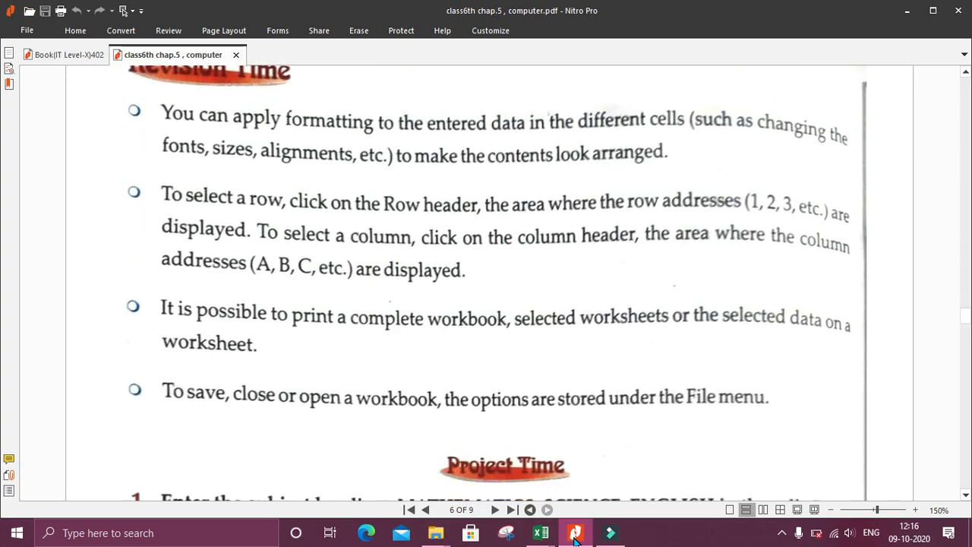
Read Project Time exercise 1 about entering subject headings and marks and inserting a "Computer Studies" column.
{"action": "key", "text": "Down"}
{"action": "key", "text": "Down"}
{"action": "key", "text": "Down"}
{"action": "key", "text": "Down"}
{"action": "key", "text": "Down"}
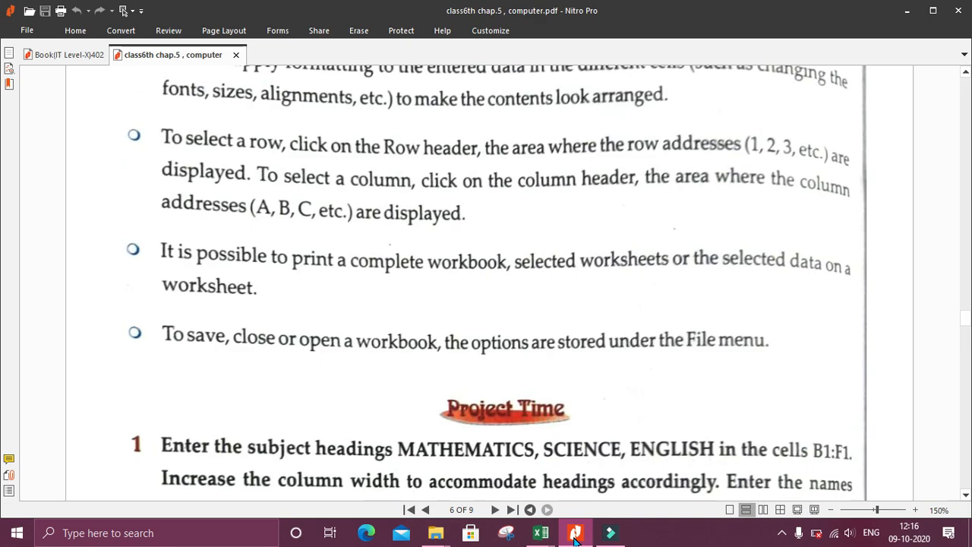
{"action": "key", "text": "Down"}
{"action": "key", "text": "Down"}
{"action": "key", "text": "Down"}
{"action": "key", "text": "Down"}
{"action": "key", "text": "Down"}
{"action": "key", "text": "Down"}
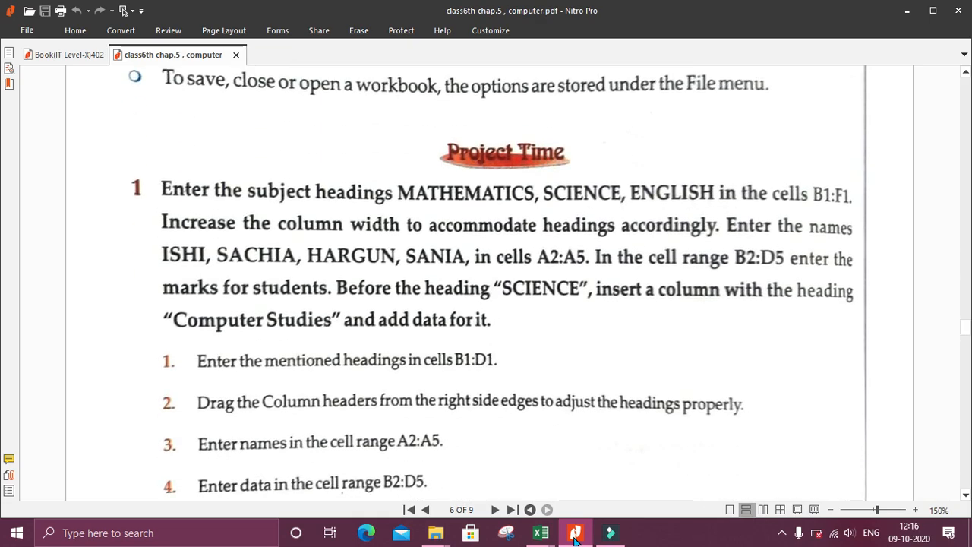
{"action": "key", "text": "Down"}
{"action": "key", "text": "Down"}
{"action": "key", "text": "Down"}
{"action": "key", "text": "Down"}
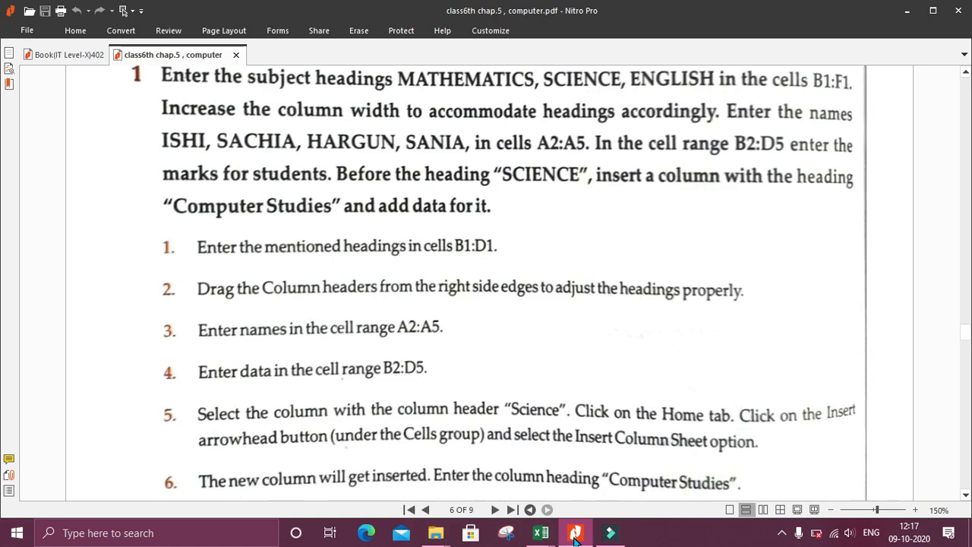